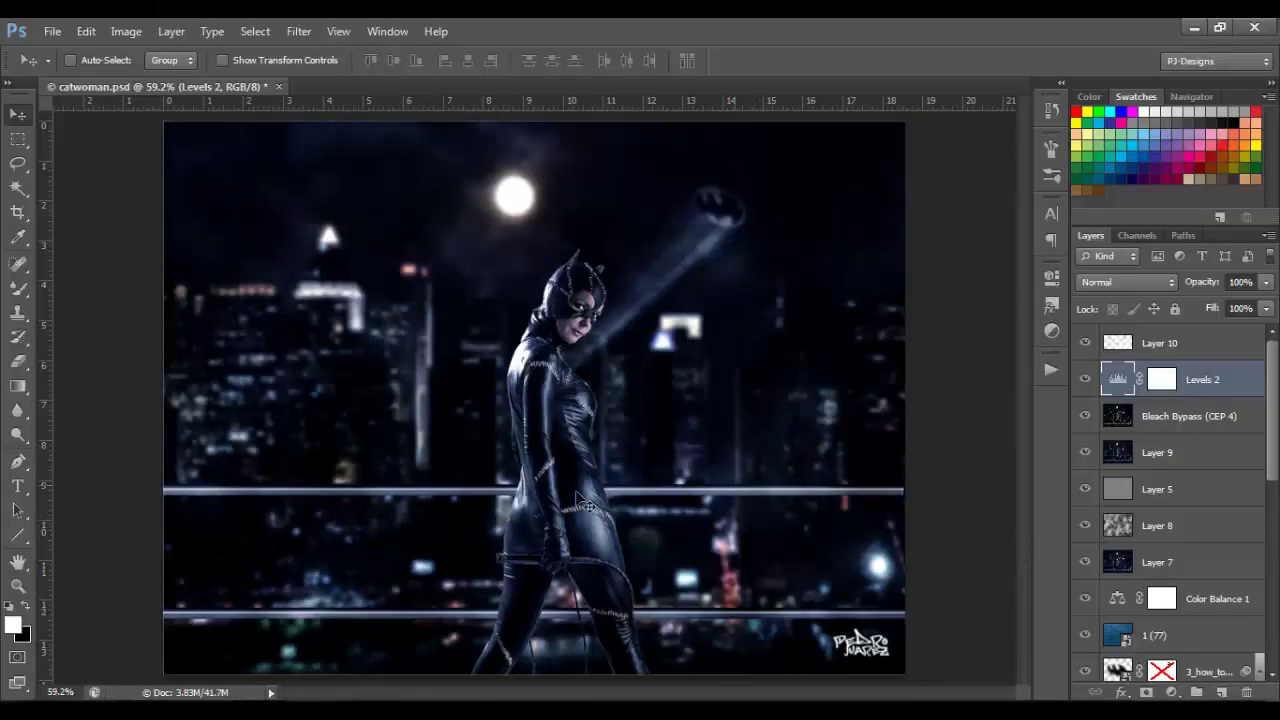
Step: Open 6357359-lg.jpg from the tutorial folder in Photoshop CS6 using Open with
{"action": "key", "text": "alt+Tab"}
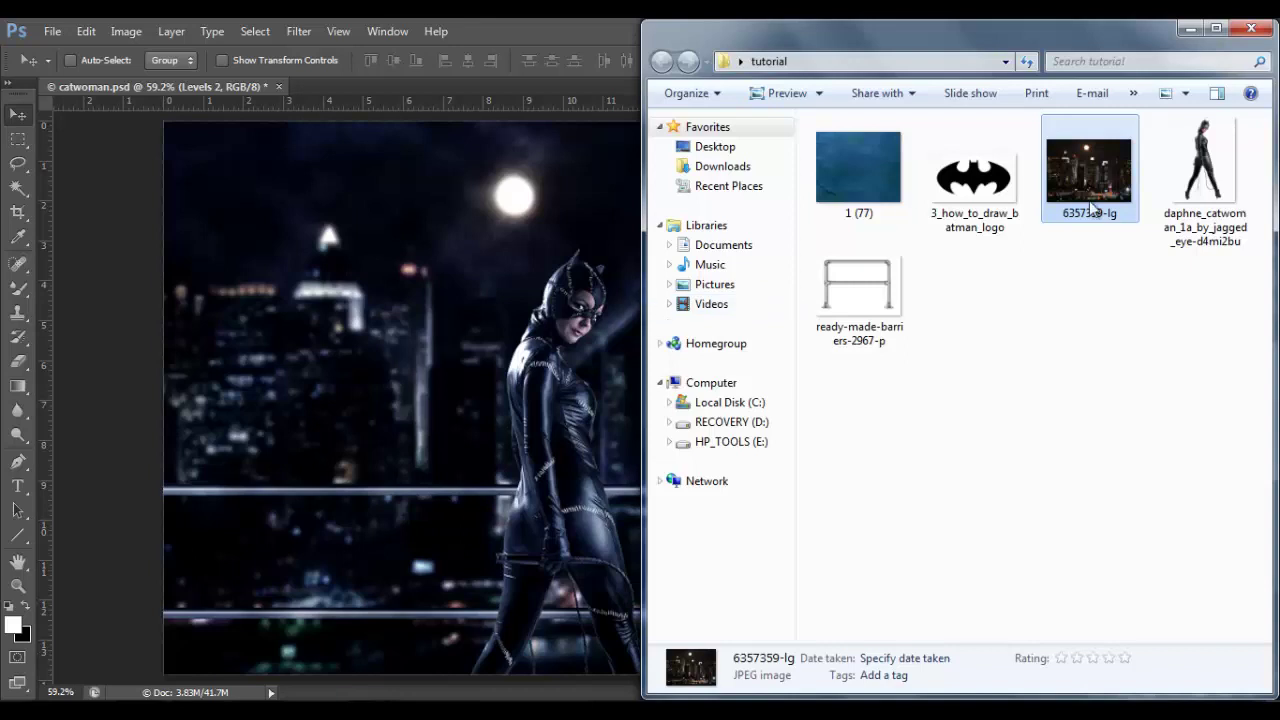
{"action": "right_click", "coordinate": [1092, 145]}
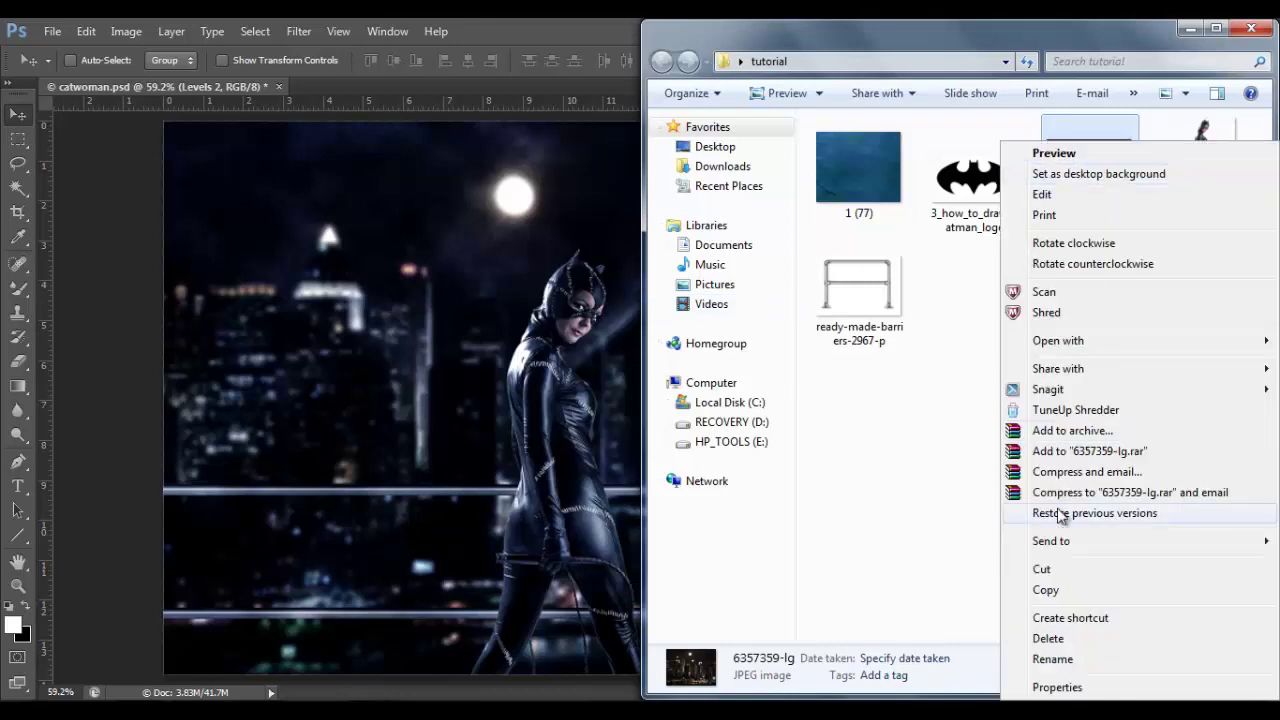
{"action": "mouse_move", "coordinate": [1059, 346]}
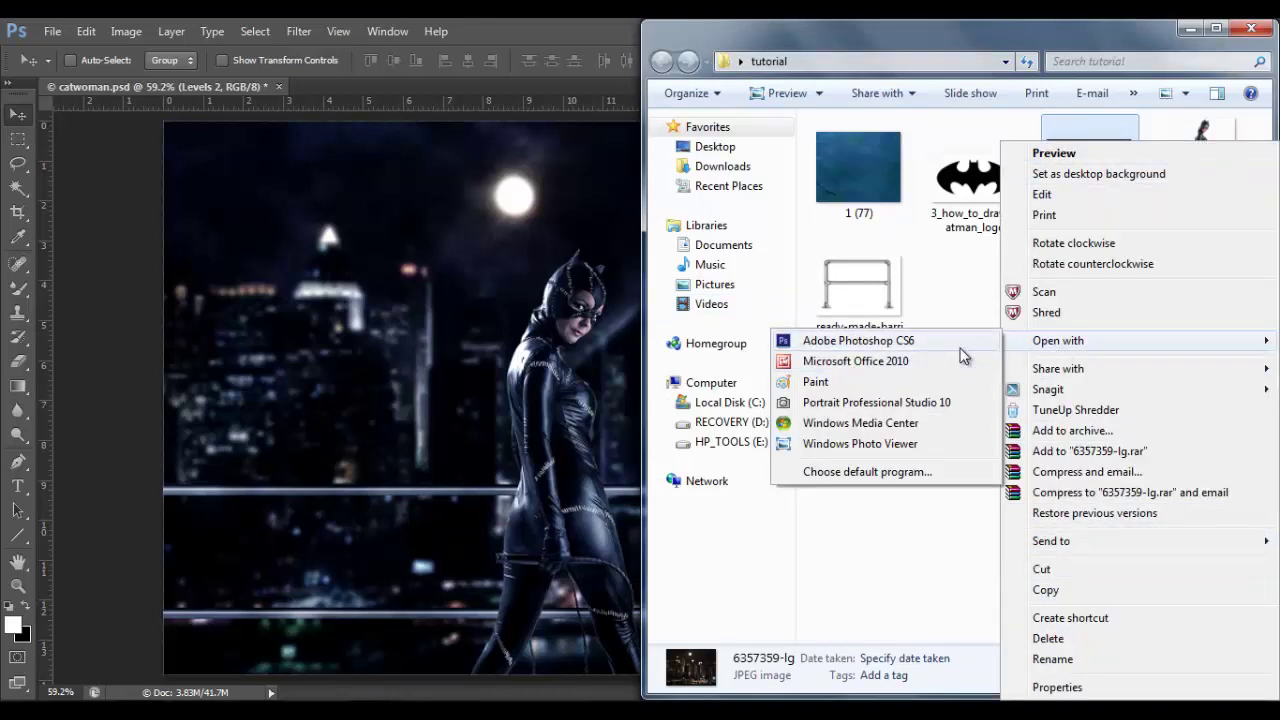
{"action": "left_click", "coordinate": [965, 332]}
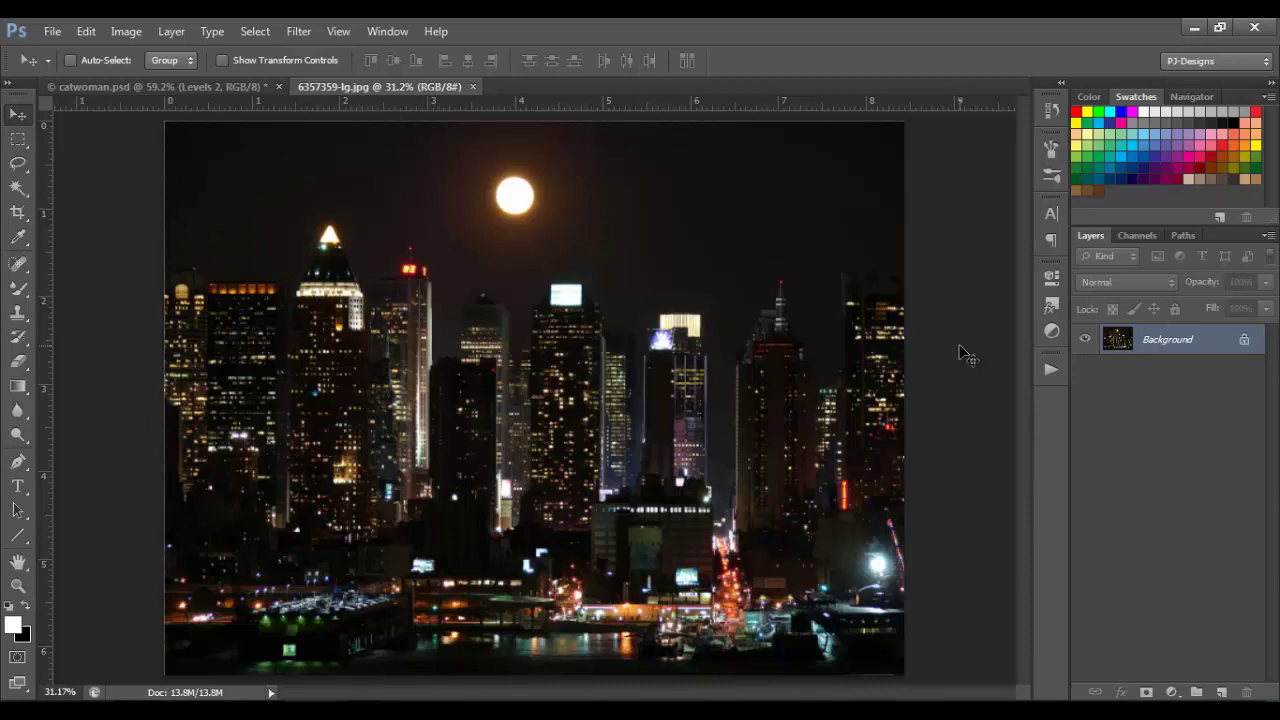
Step: Duplicate the Background layer and apply a Gaussian Blur of radius 7 pixels to the copy
{"action": "key", "text": "ctrl+j"}
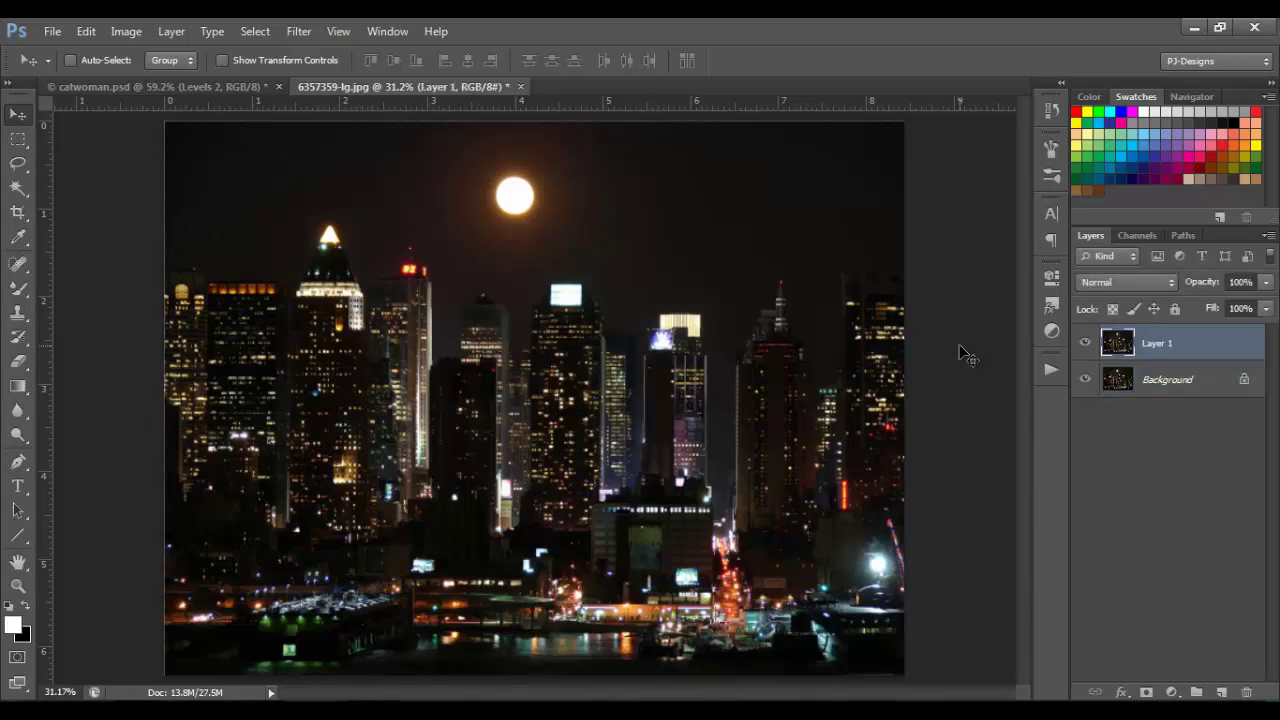
{"action": "left_click", "coordinate": [301, 33]}
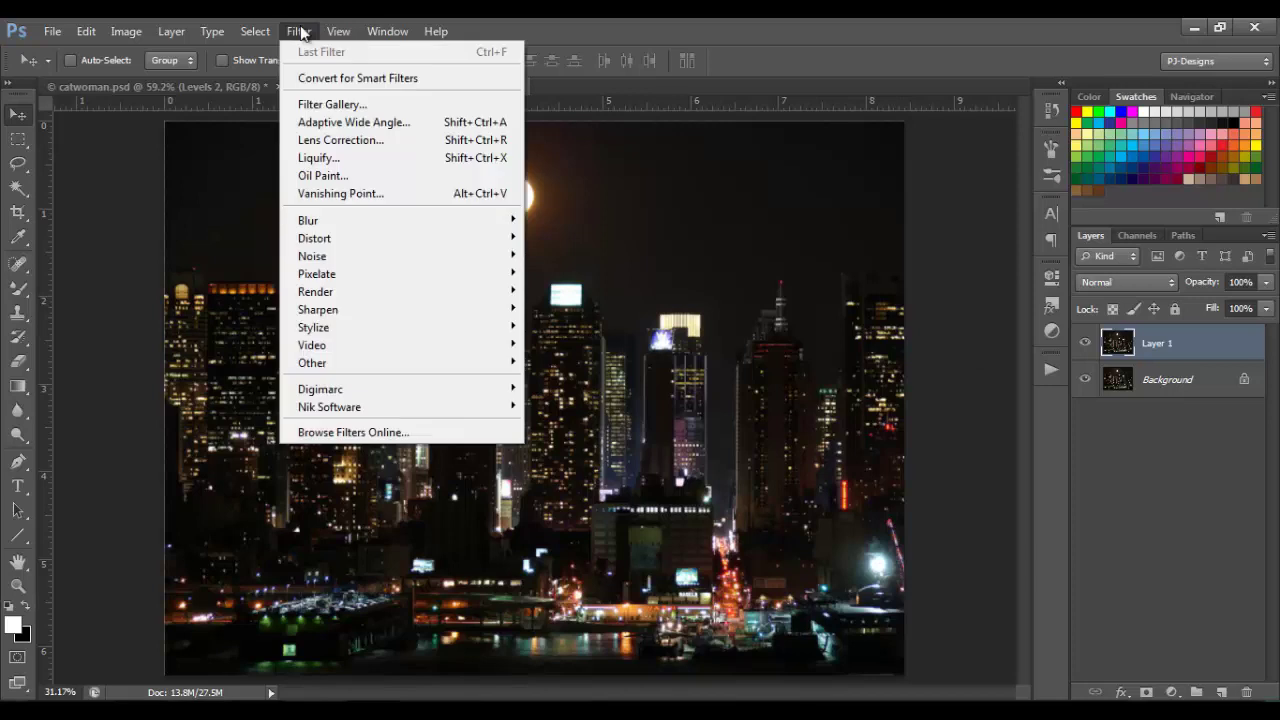
{"action": "mouse_move", "coordinate": [370, 220]}
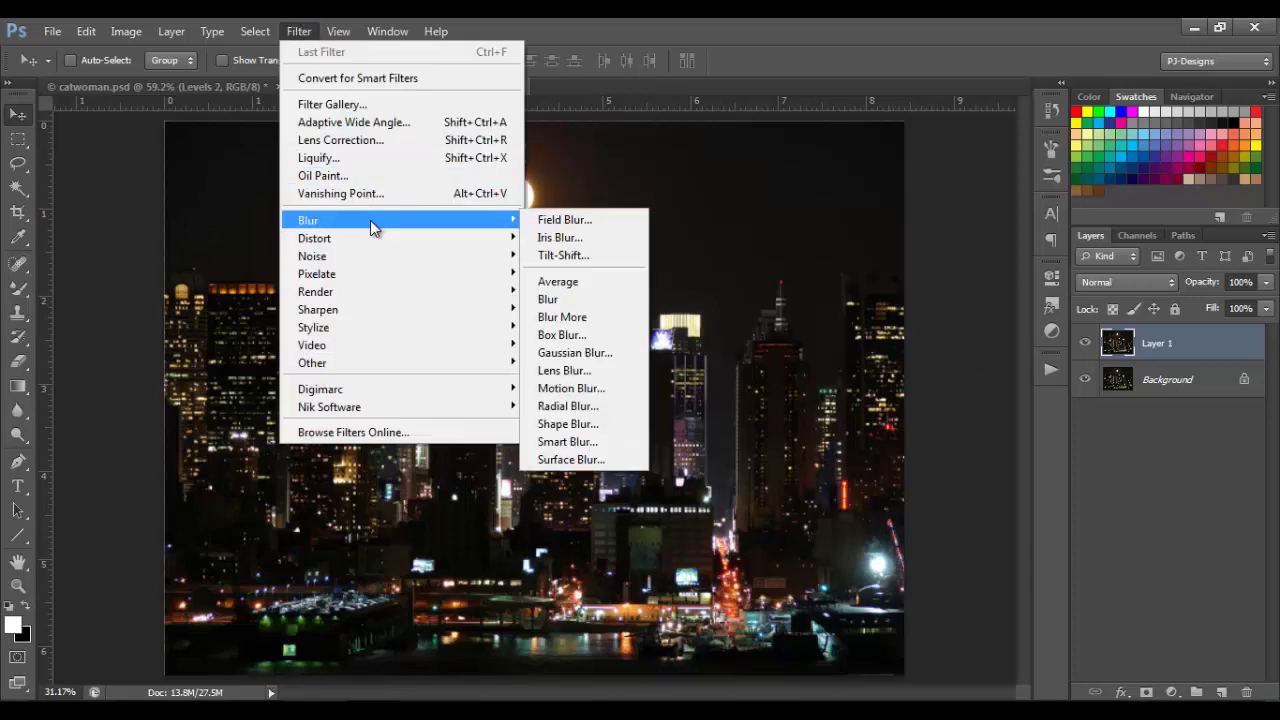
{"action": "left_click", "coordinate": [592, 352]}
{"action": "left_click_drag", "start_coordinate": [652, 112], "coordinate": [957, 42]}
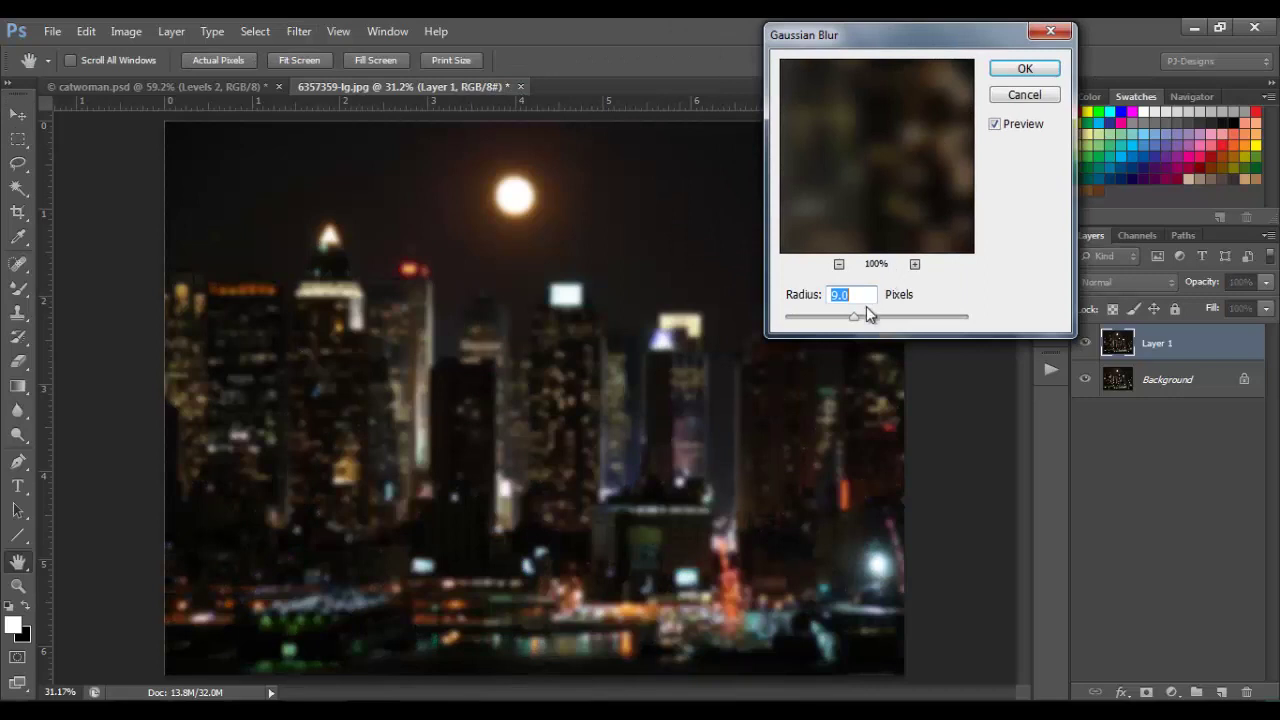
{"action": "type", "text": "7"}
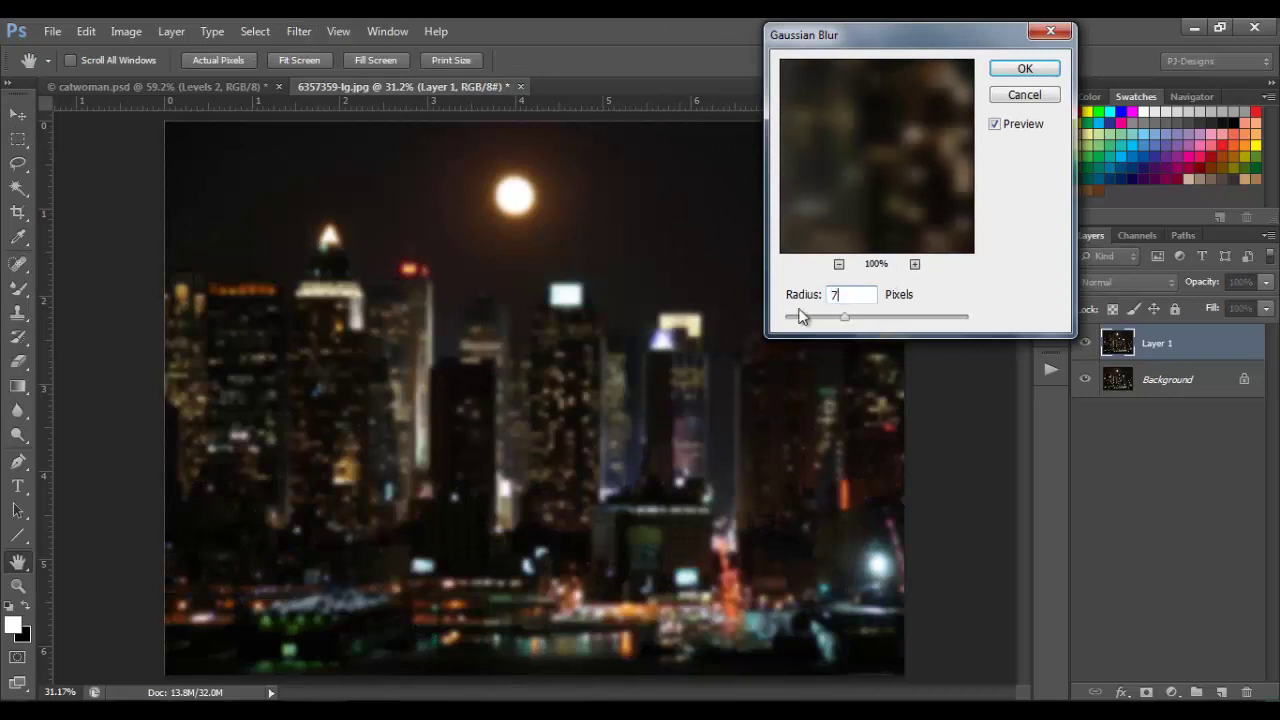
{"action": "left_click", "coordinate": [1026, 72]}
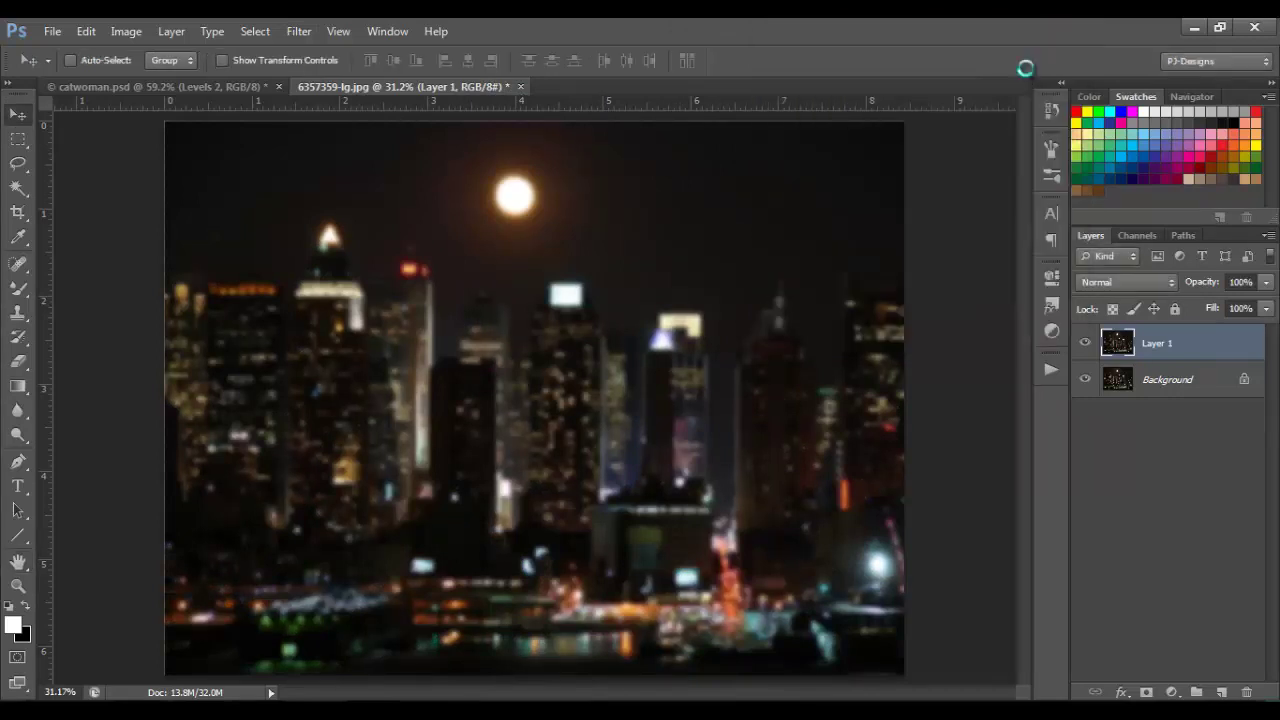
Step: Add a Vibrance adjustment layer with Vibrance set to -27
{"action": "left_click", "coordinate": [1172, 691]}
{"action": "left_click", "coordinate": [1160, 440]}
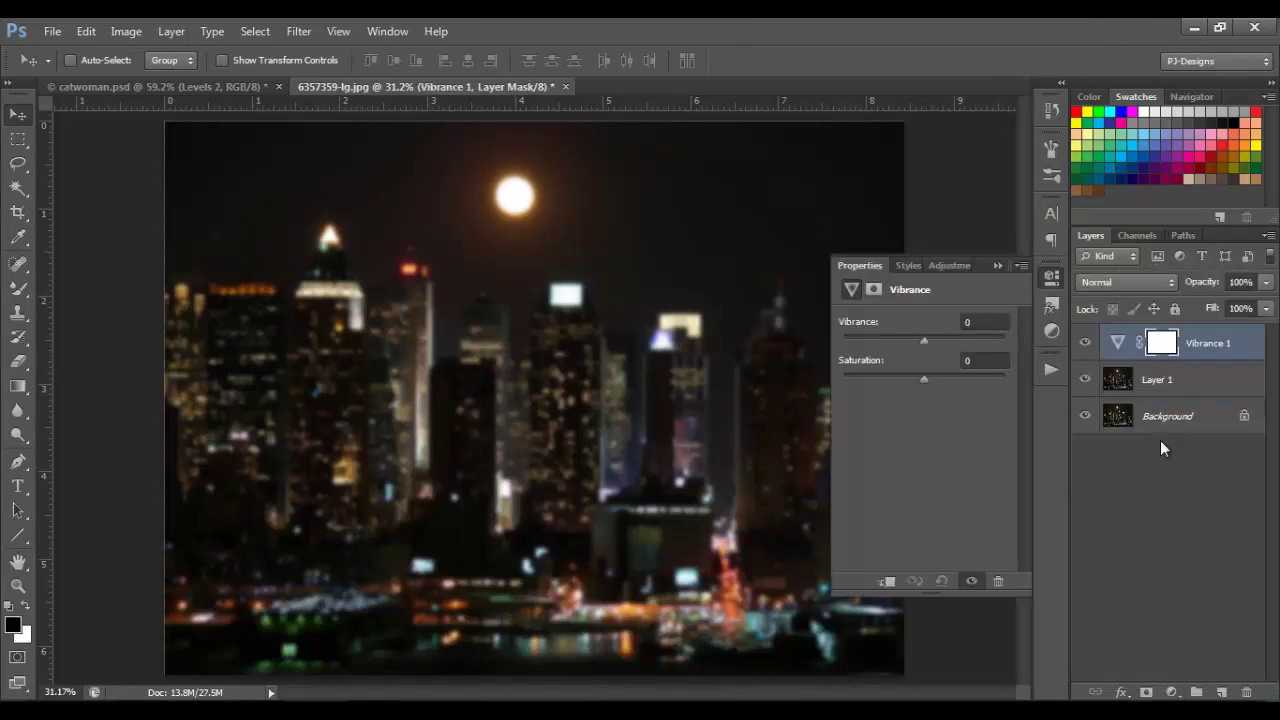
{"action": "left_click", "coordinate": [887, 337]}
{"action": "left_click", "coordinate": [972, 323]}
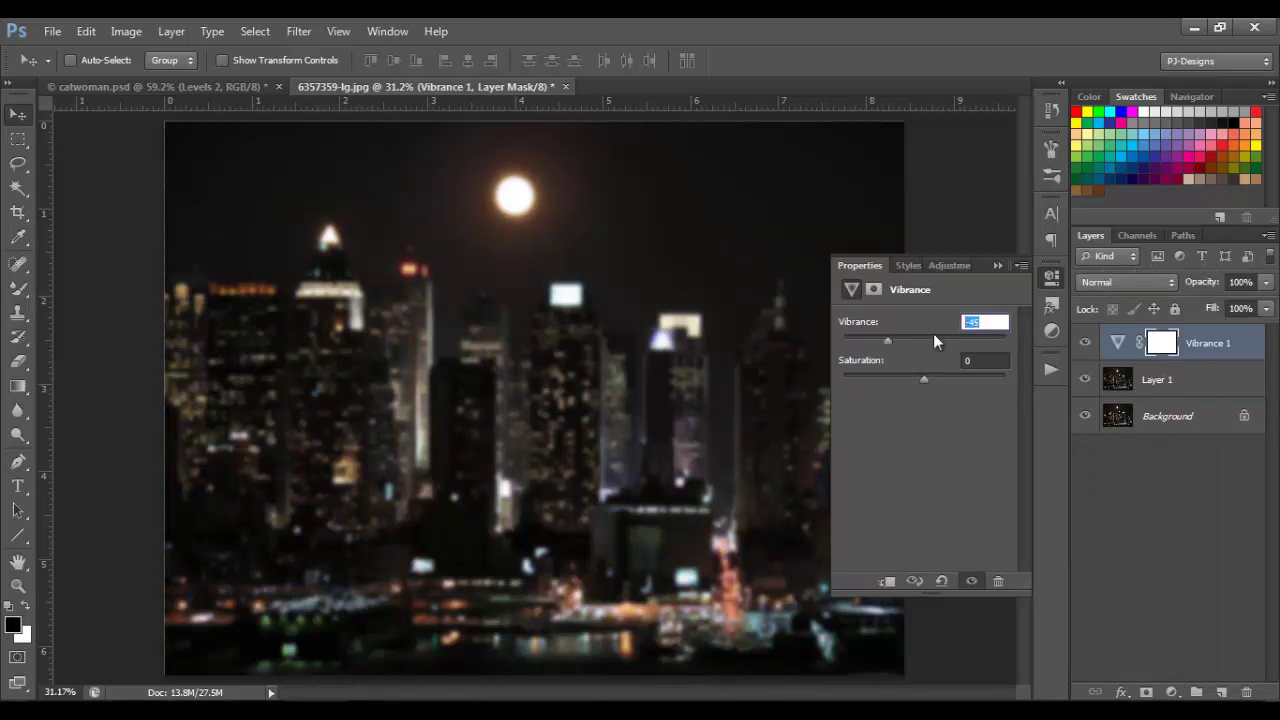
{"action": "type", "text": "-27"}
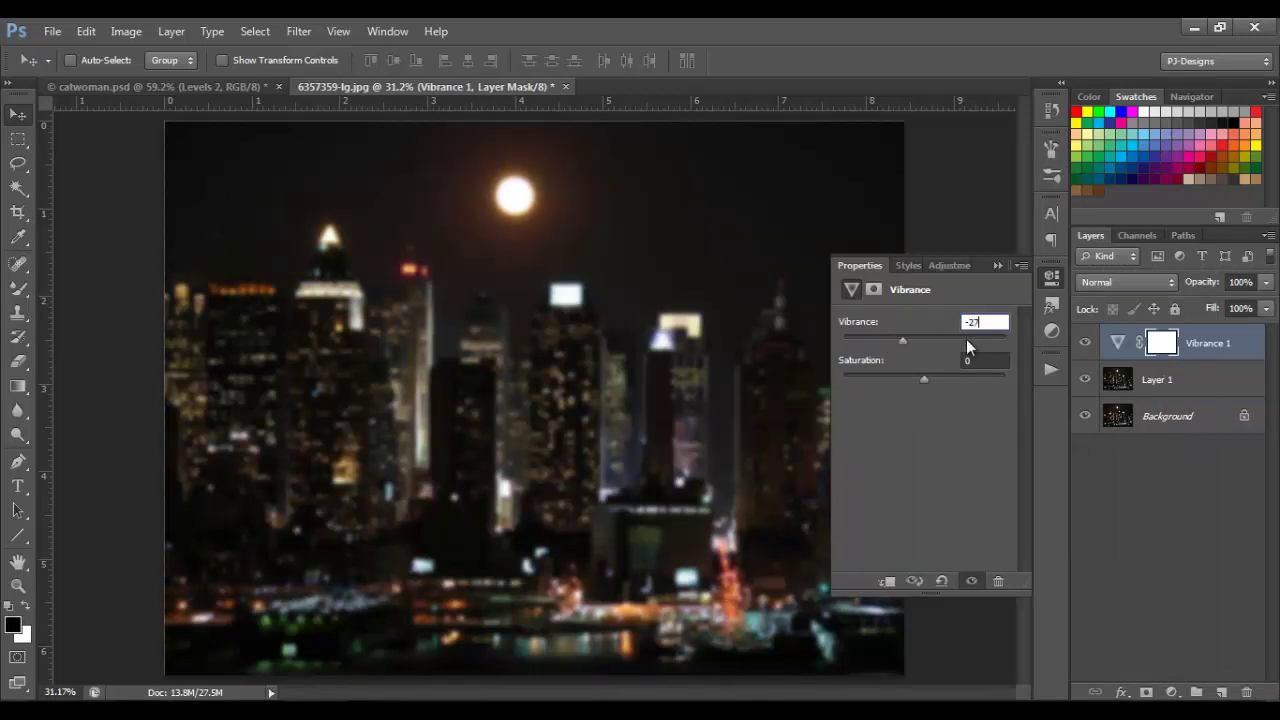
{"action": "left_click", "coordinate": [997, 266]}
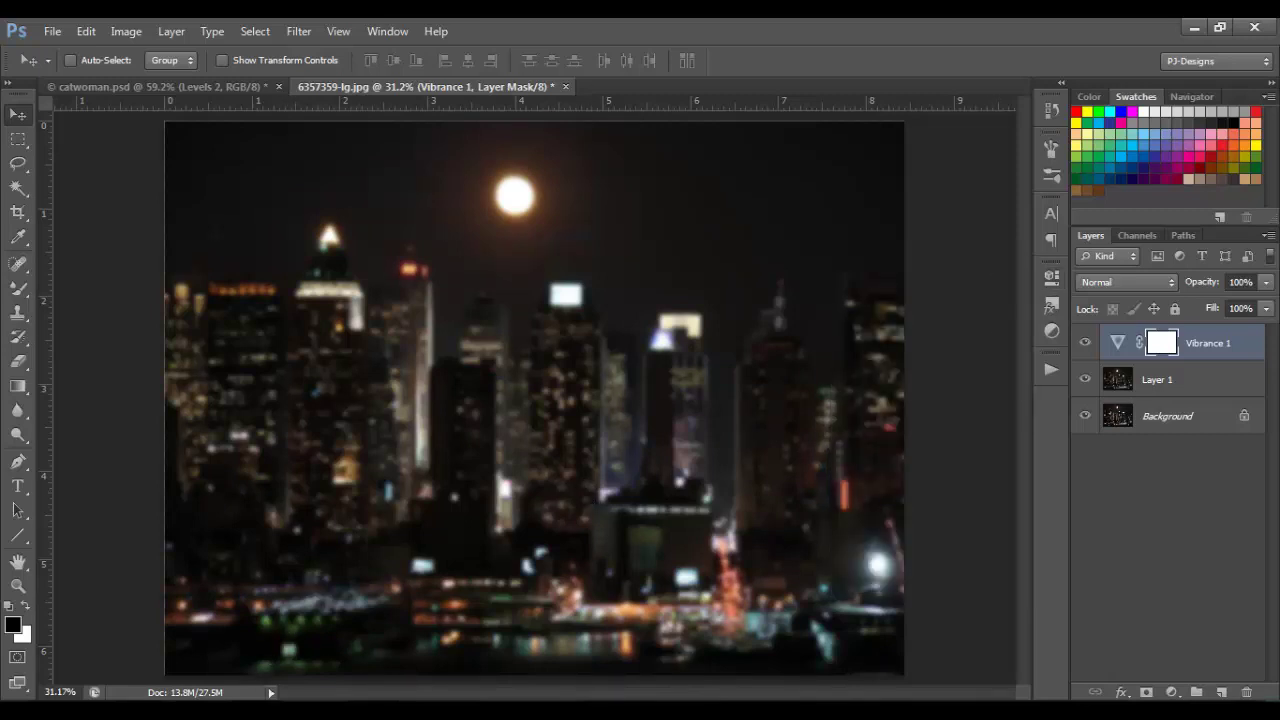
Step: Place the Catwoman PNG on the skyline, moved lower and right and scaled to about 47.89%
{"action": "key", "text": "alt+Tab"}
{"action": "left_click_drag", "start_coordinate": [1203, 165], "coordinate": [560, 455]}
{"action": "left_click_drag", "start_coordinate": [644, 314], "coordinate": [677, 425]}
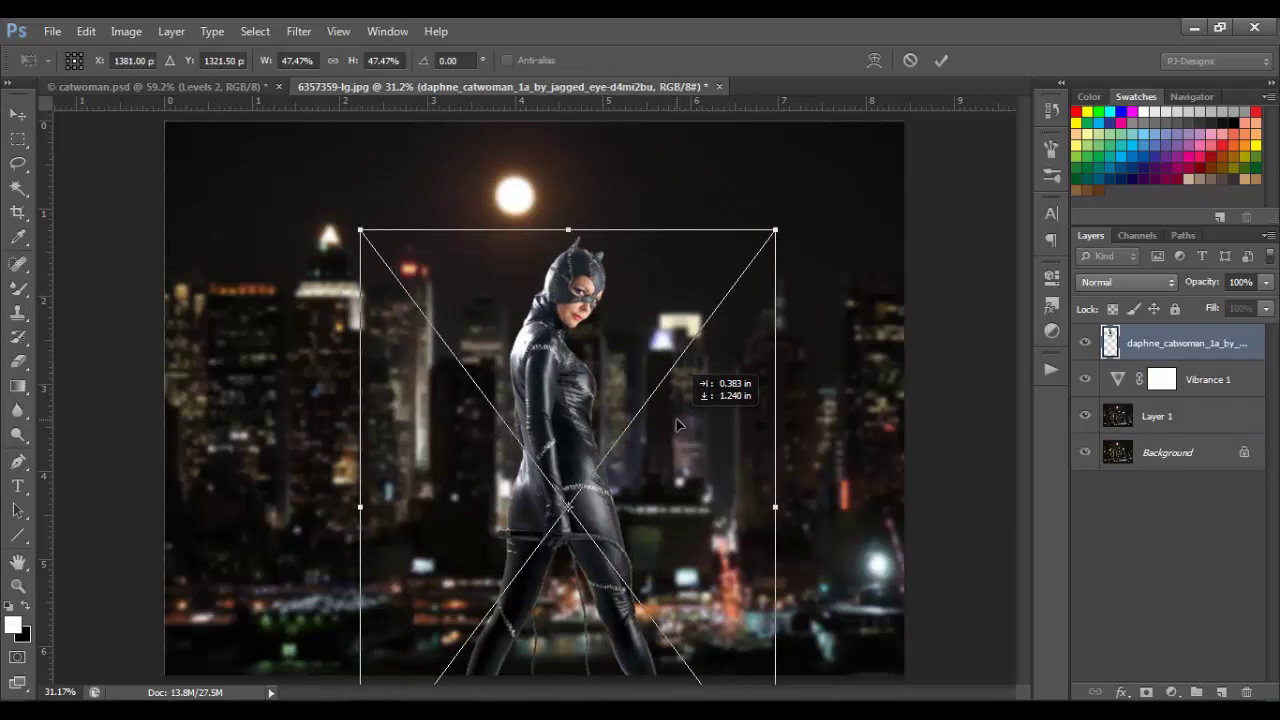
{"action": "mouse_move", "coordinate": [360, 230]}
{"action": "left_mouse_down"}
{"action": "mouse_move", "coordinate": [296, 238]}
{"action": "mouse_move", "coordinate": [352, 240]}
{"action": "left_mouse_up"}
{"action": "double_click", "coordinate": [420, 330]}
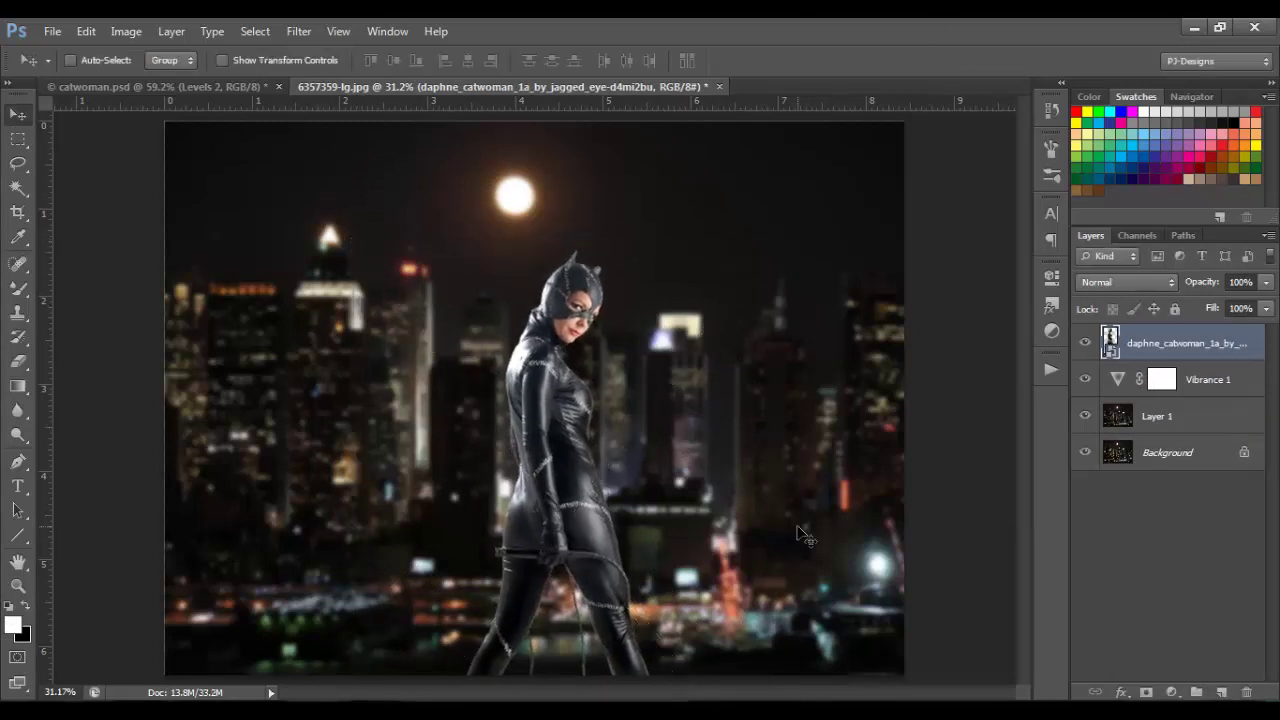
Step: Add a Hue/Saturation layer clipped to Catwoman with Saturation -36
{"action": "left_click", "coordinate": [1172, 692]}
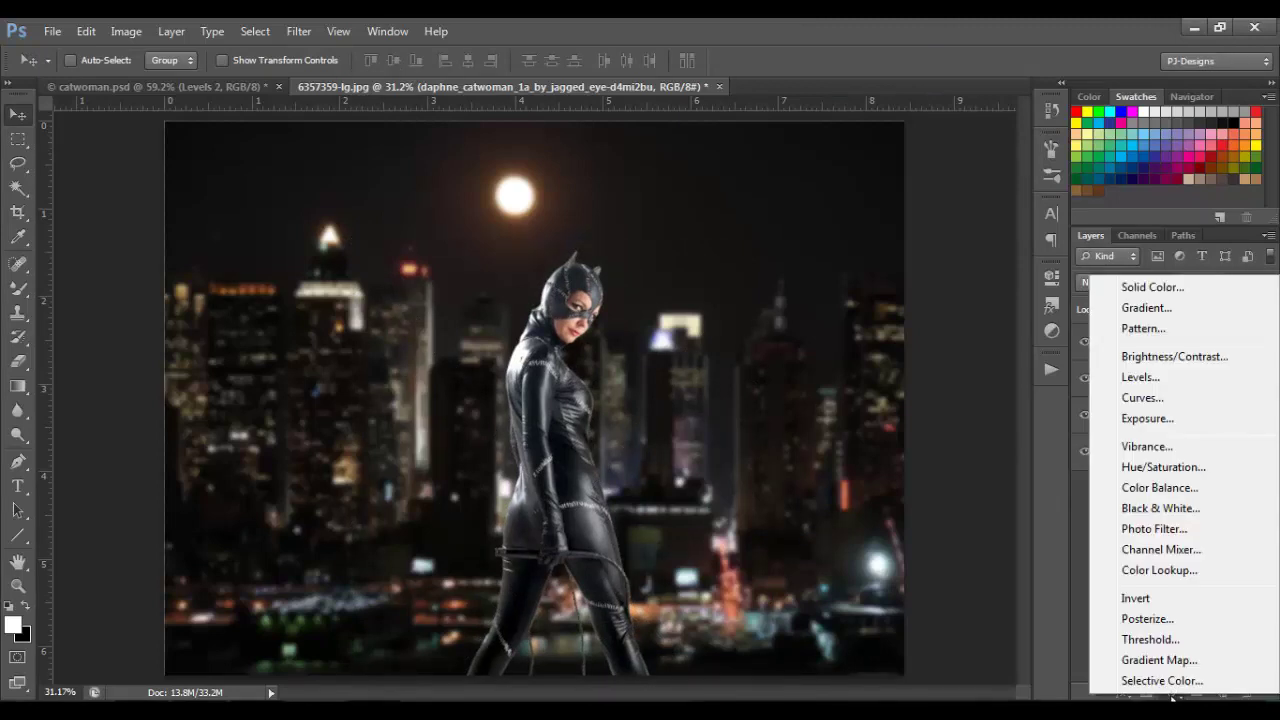
{"action": "left_click", "coordinate": [1163, 467]}
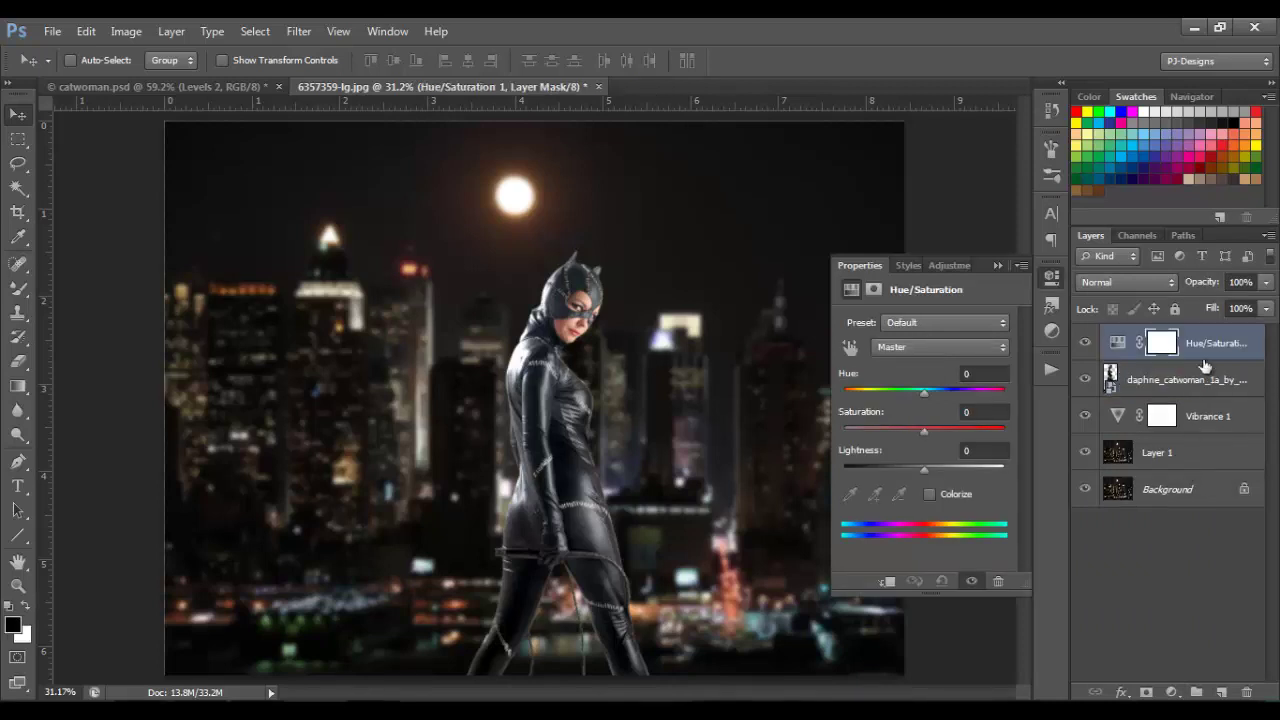
{"action": "left_click", "coordinate": [887, 582]}
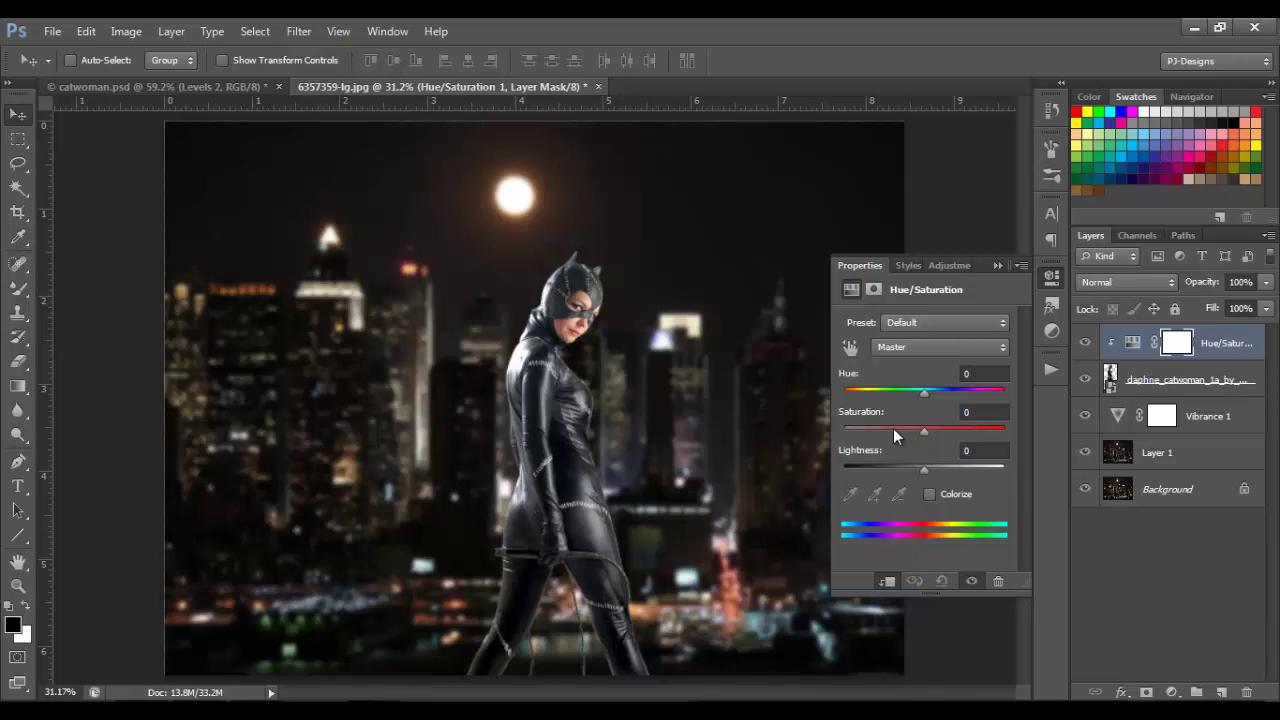
{"action": "left_click_drag", "start_coordinate": [893, 428], "coordinate": [897, 431]}
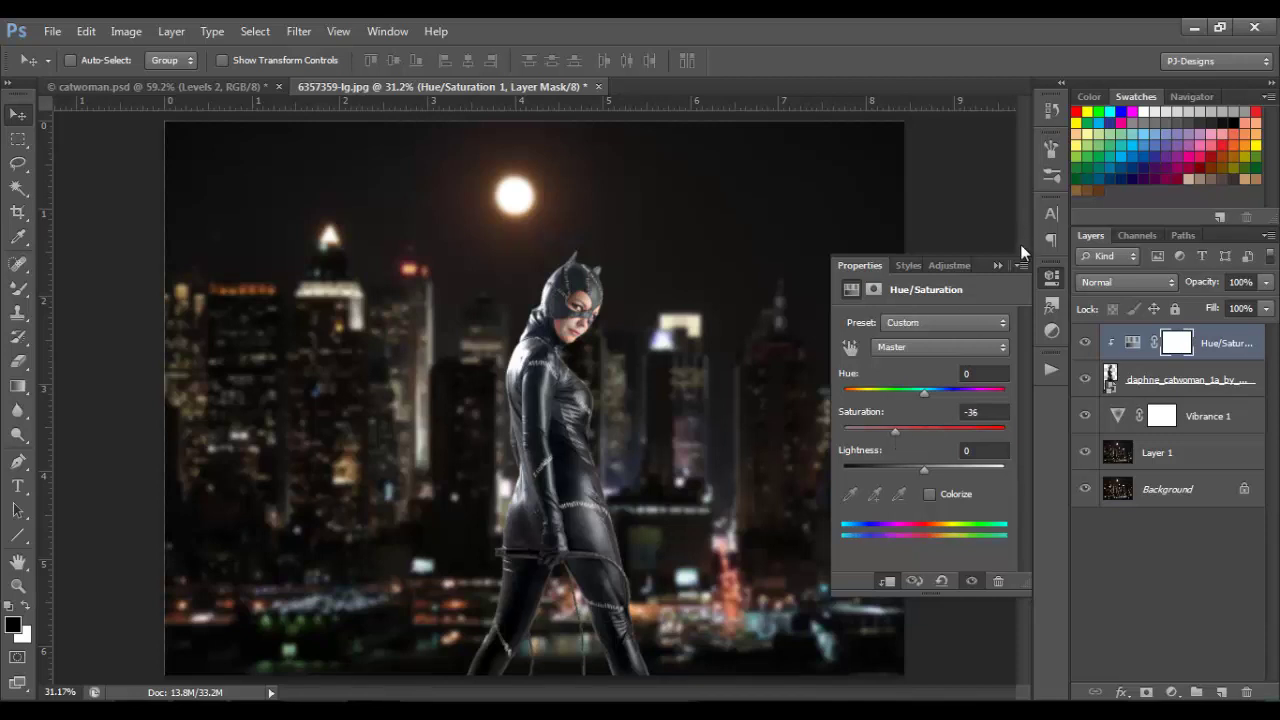
{"action": "left_click", "coordinate": [997, 267]}
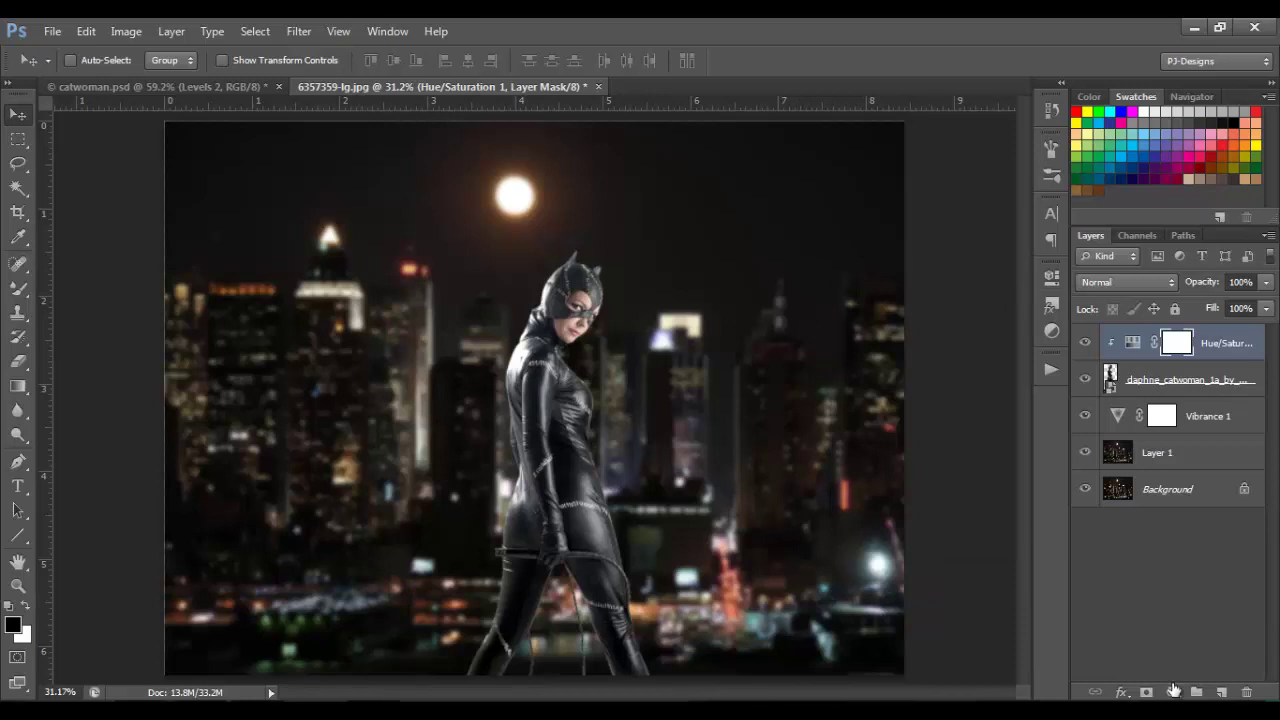
Step: Add a Brightness/Contrast layer clipped to Catwoman with Brightness -19
{"action": "left_click", "coordinate": [1173, 691]}
{"action": "left_click", "coordinate": [1174, 344]}
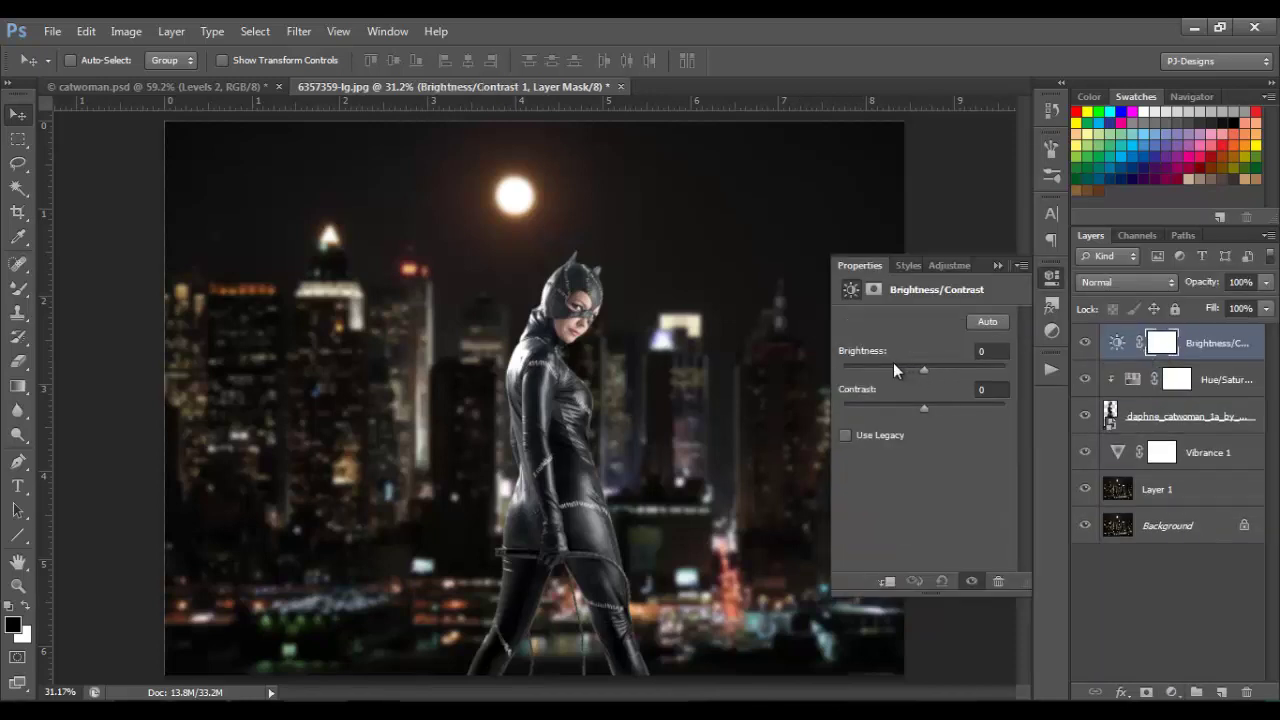
{"action": "left_click", "coordinate": [893, 368]}
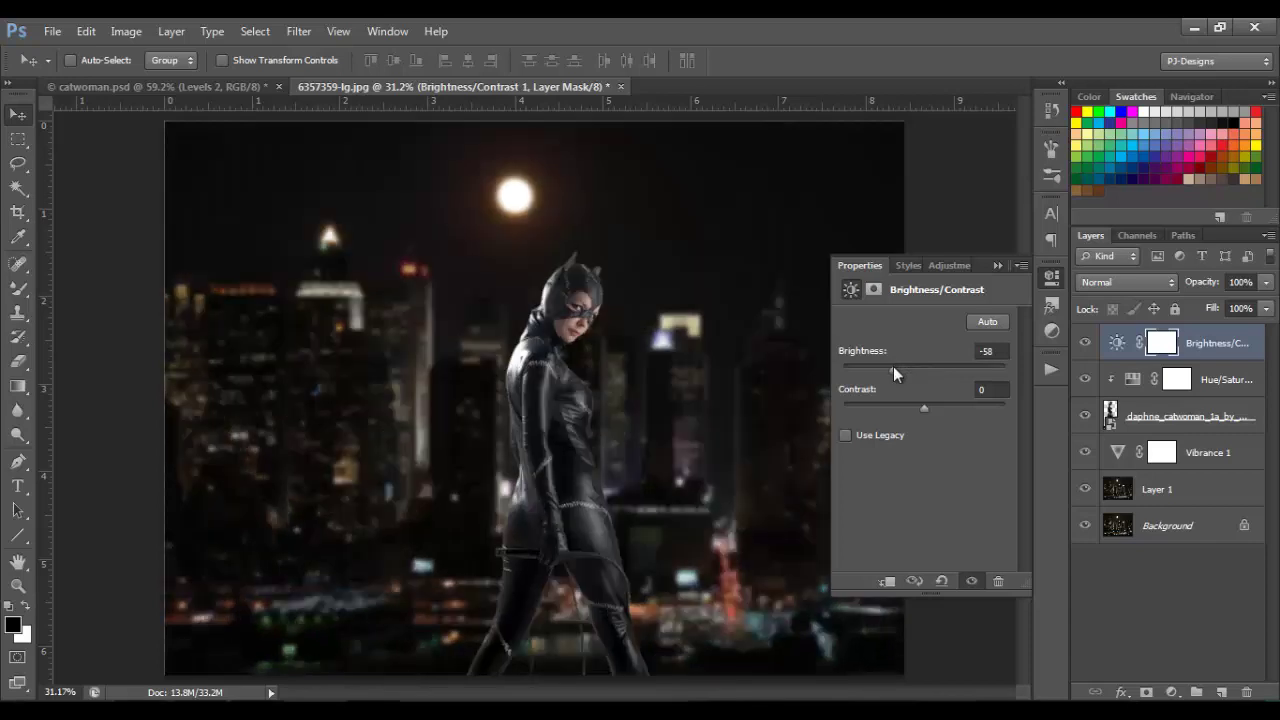
{"action": "left_click_drag", "start_coordinate": [896, 368], "coordinate": [914, 371]}
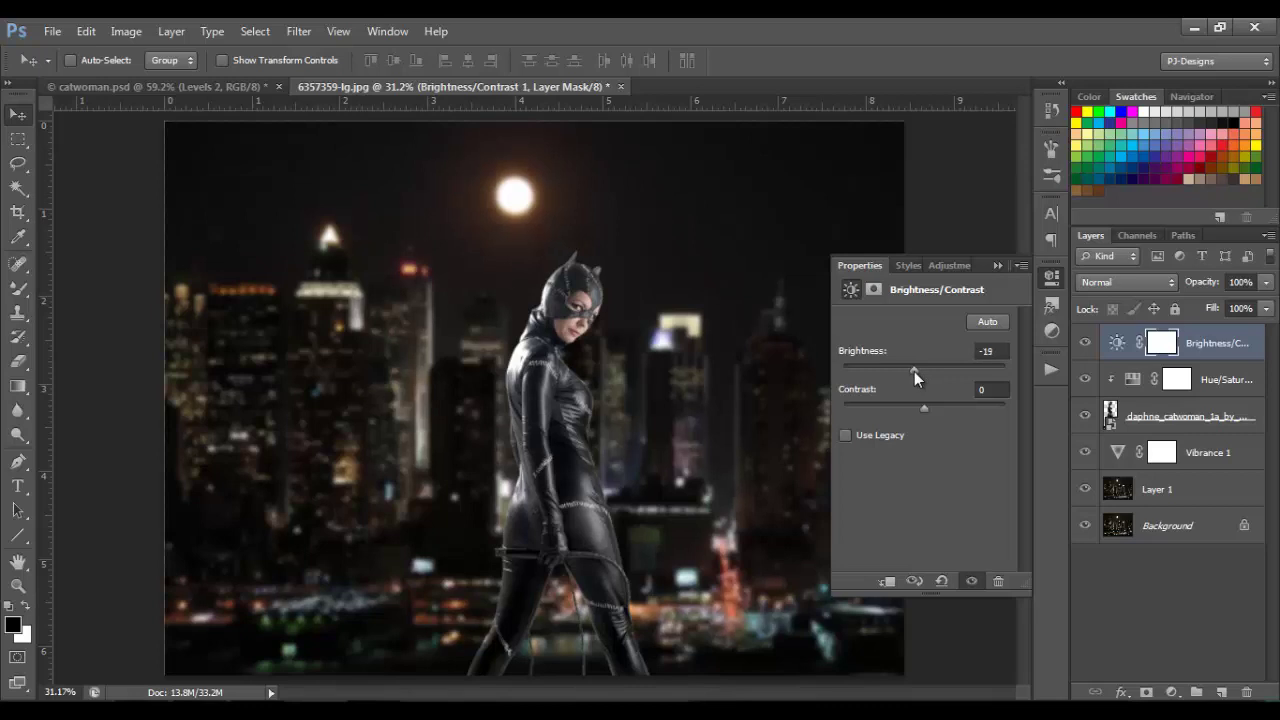
{"action": "left_click", "coordinate": [887, 582]}
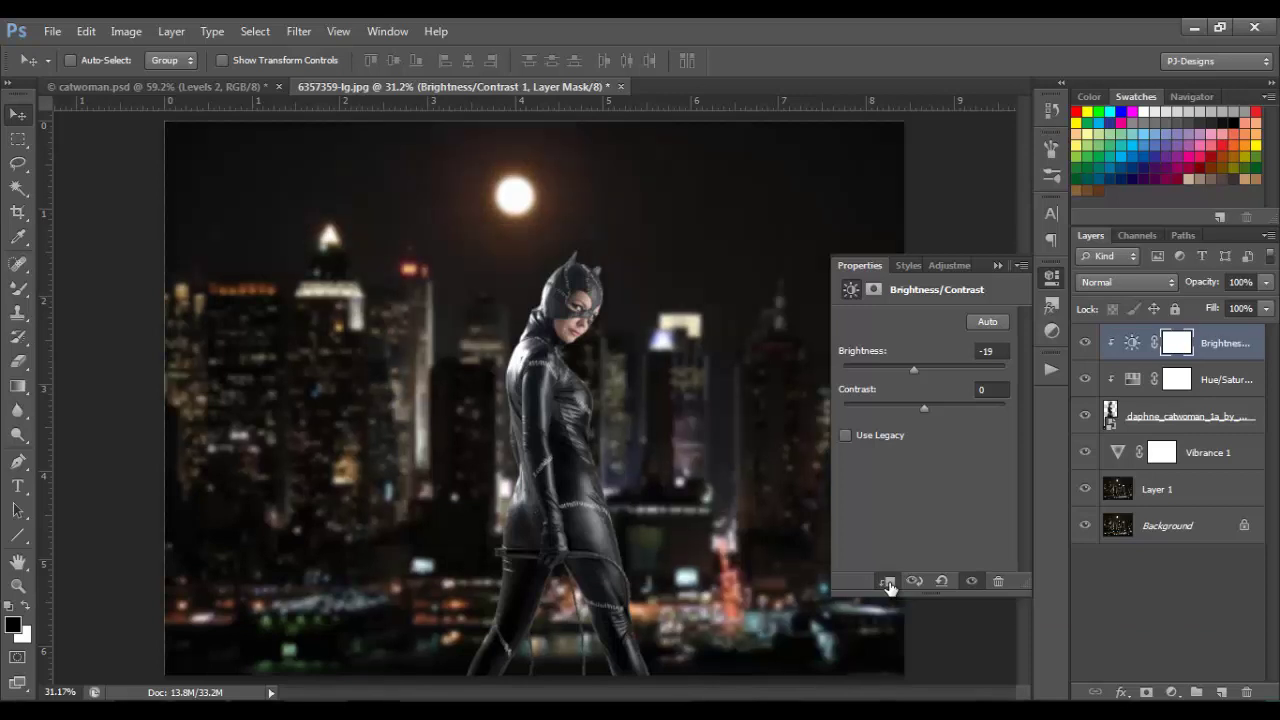
{"action": "left_click", "coordinate": [996, 261]}
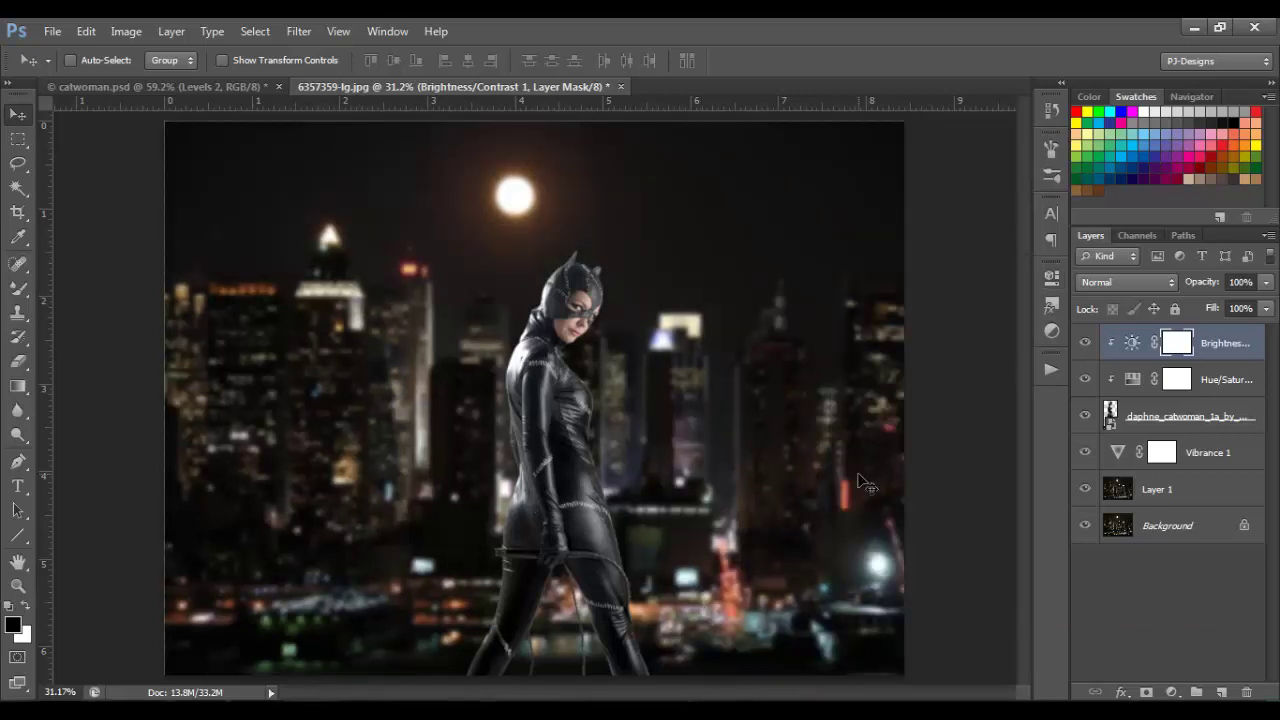
Step: Add a Levels layer clipped to Catwoman with the black input level set to 5
{"action": "left_click", "coordinate": [1172, 692]}
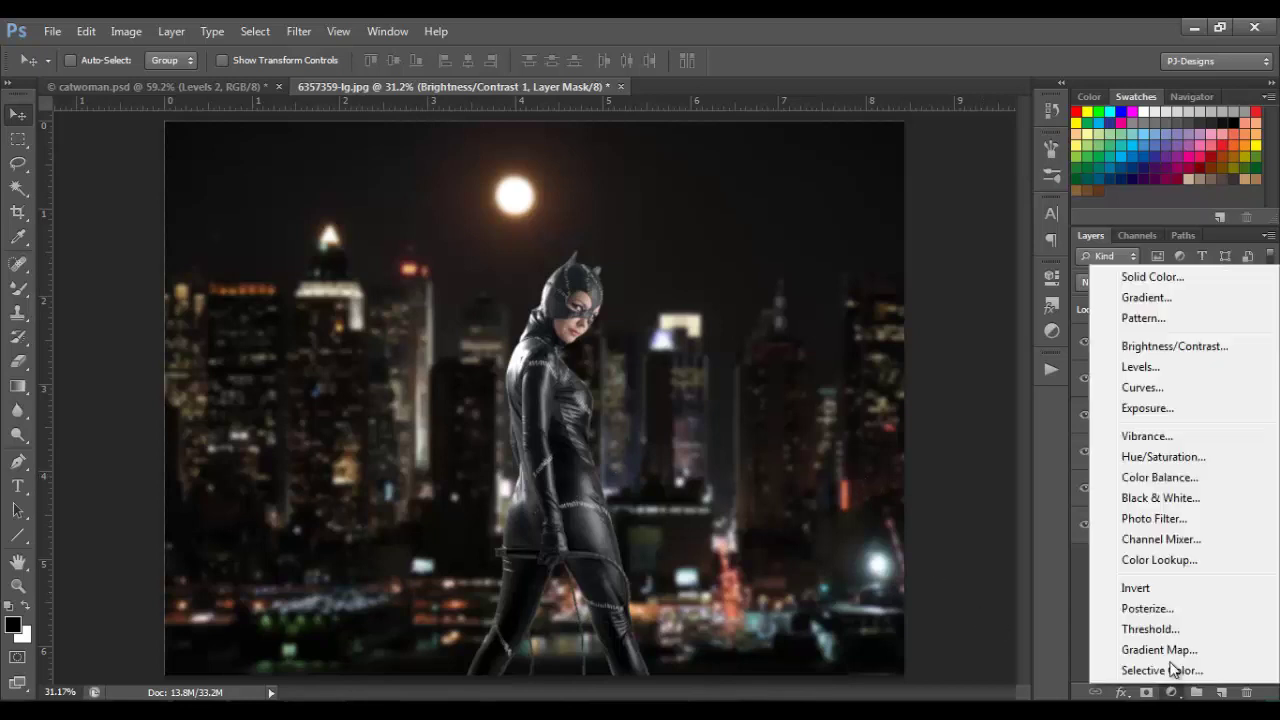
{"action": "left_click", "coordinate": [1149, 370]}
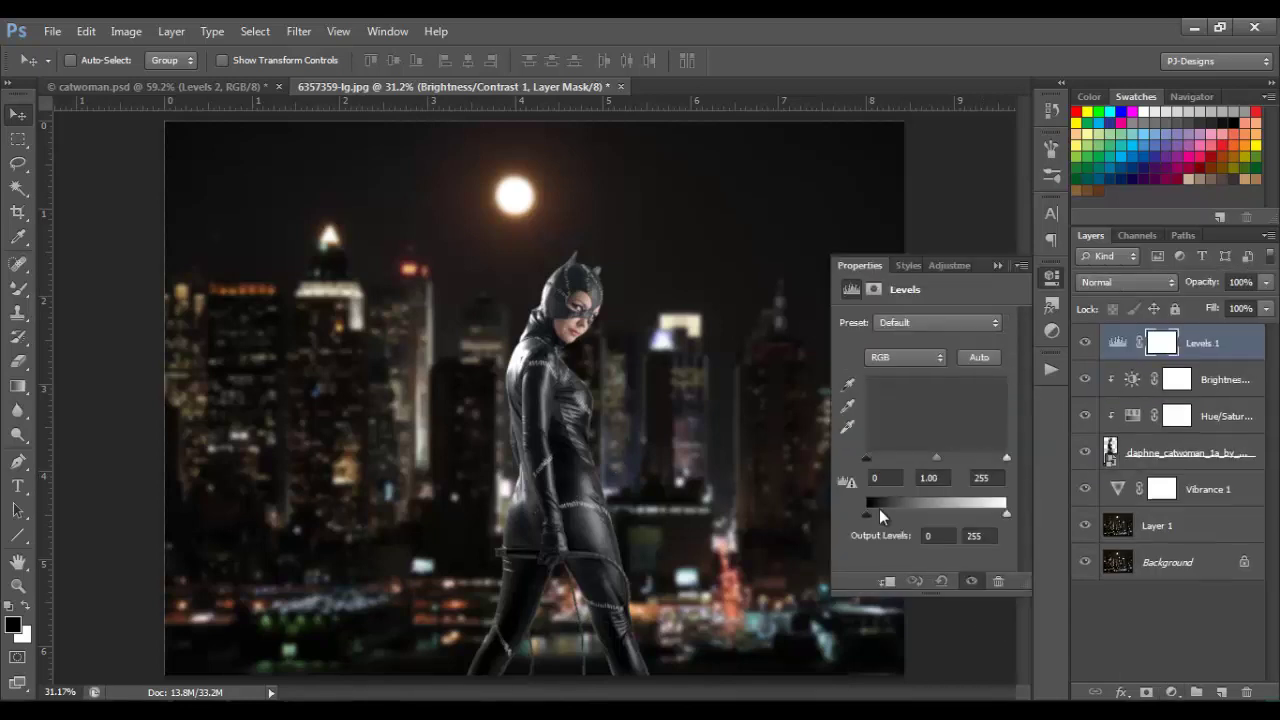
{"action": "left_click", "coordinate": [888, 582]}
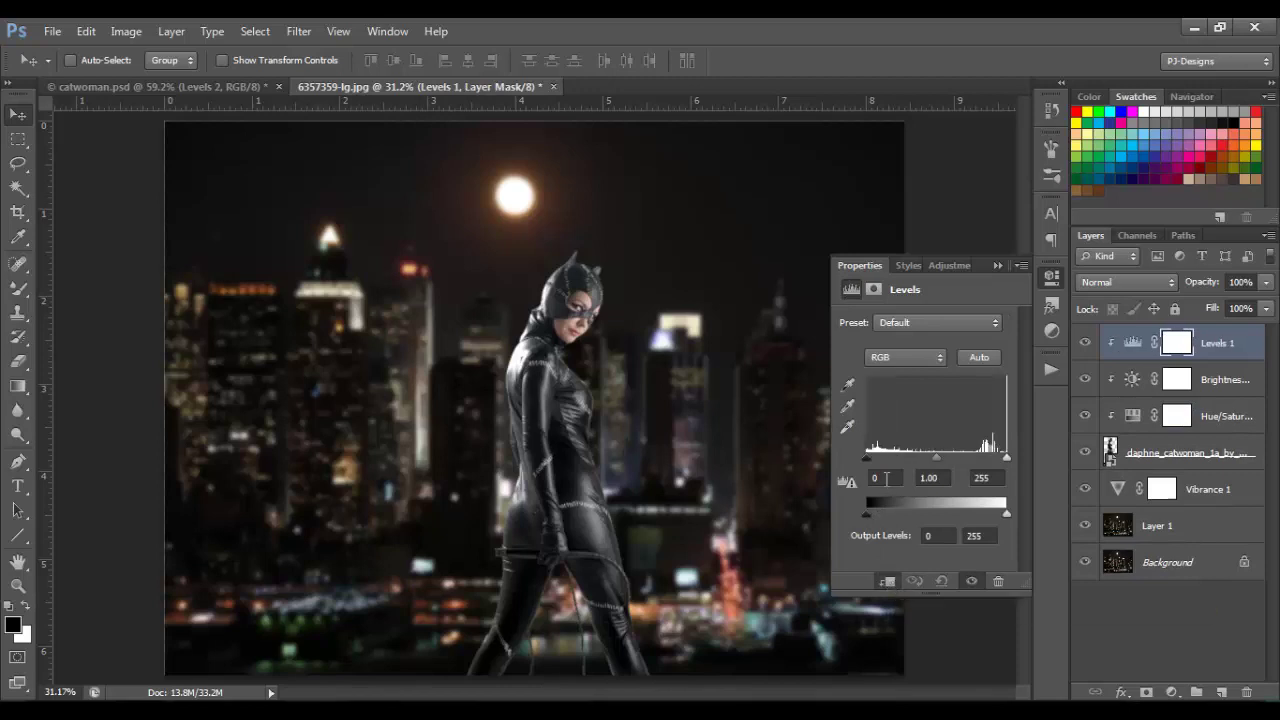
{"action": "left_click", "coordinate": [884, 478]}
{"action": "type", "text": "5"}
{"action": "key", "text": "Return"}
{"action": "left_click", "coordinate": [997, 266]}
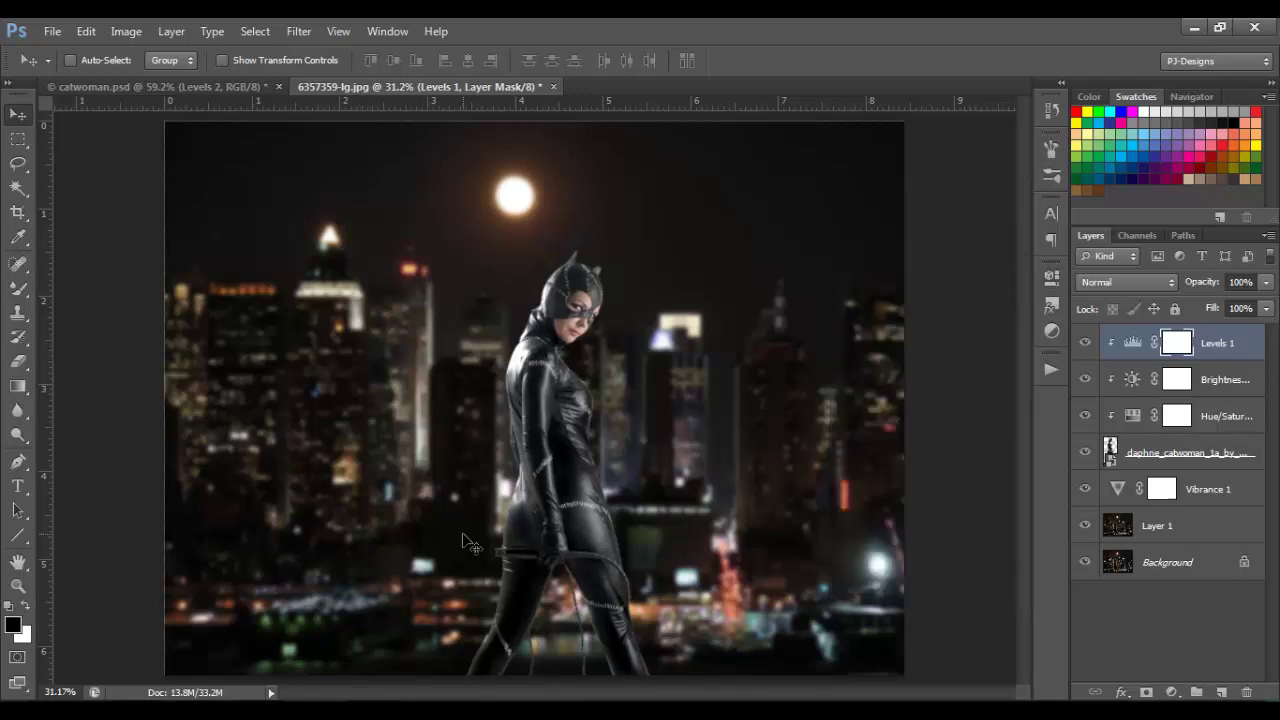
Step: Drag ready-made-barriers-2967-p.jpg from the tutorial folder into Photoshop
{"action": "mouse_move", "coordinate": [198, 712]}
{"action": "left_click", "coordinate": [198, 625]}
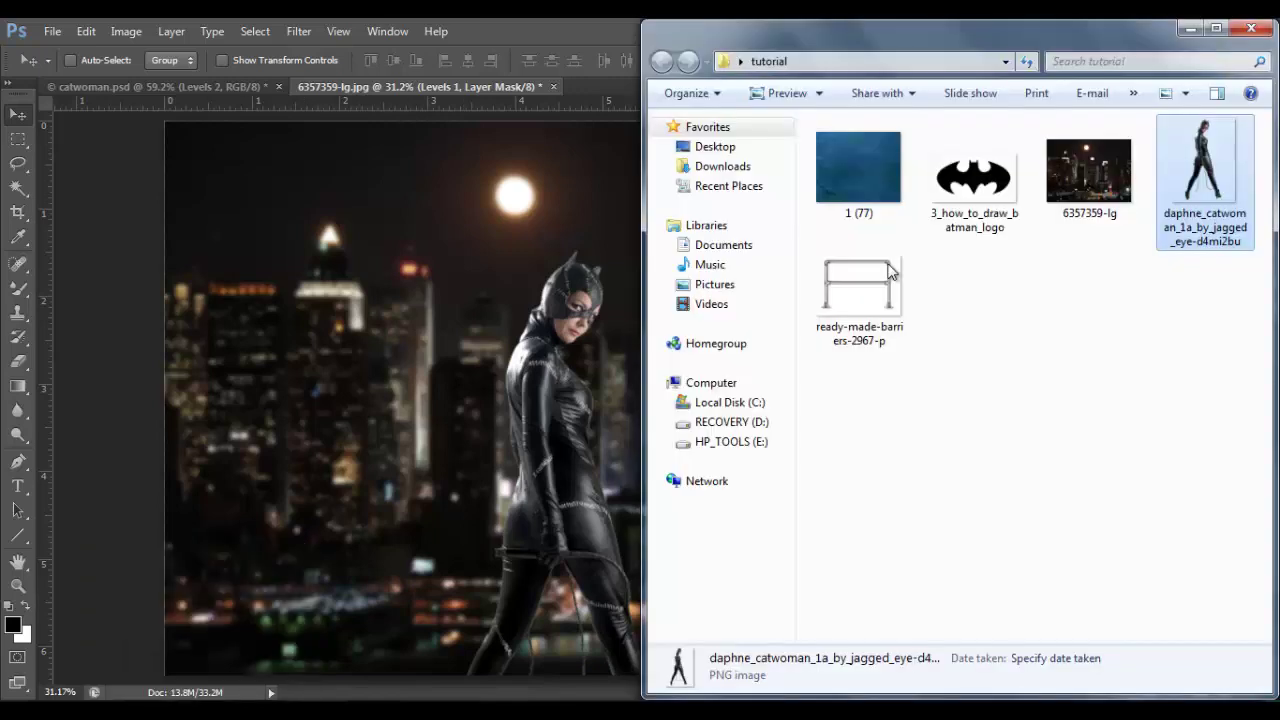
{"action": "left_click_drag", "start_coordinate": [864, 304], "coordinate": [611, 33]}
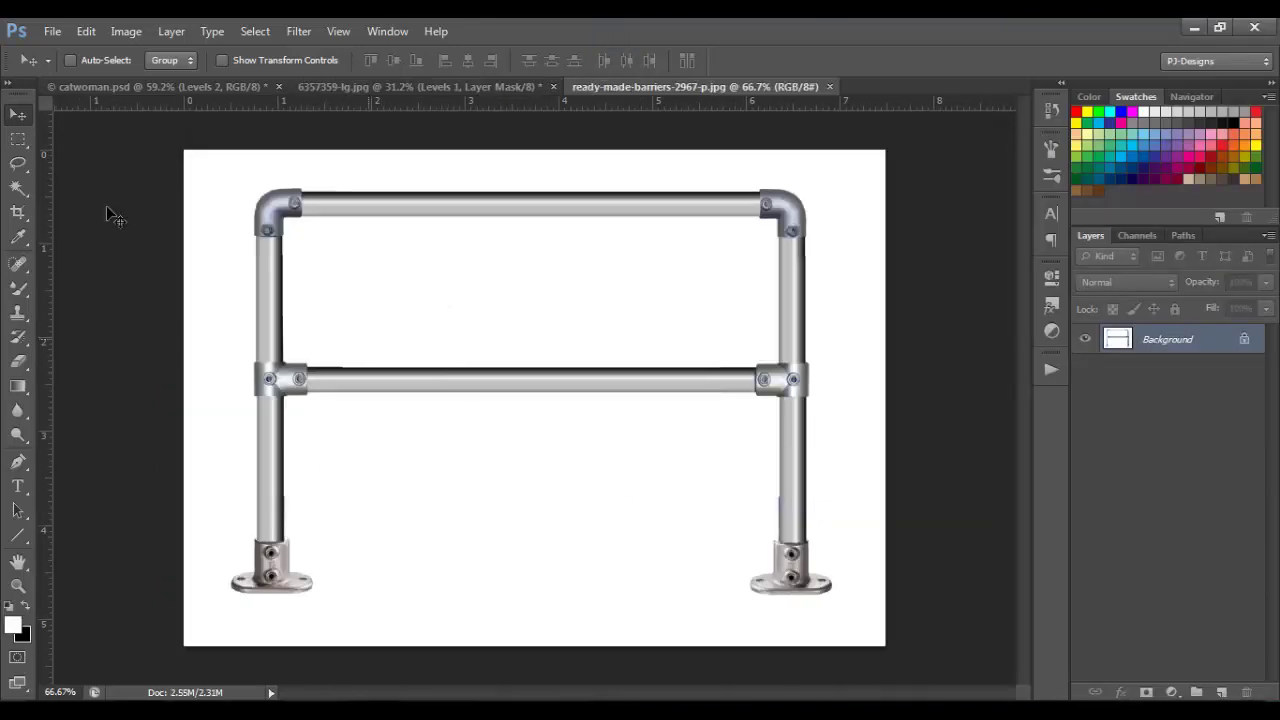
Step: Magic-wand the white background, invert, copy the barrier to Layer 1 and hide Background
{"action": "left_click", "coordinate": [16, 192]}
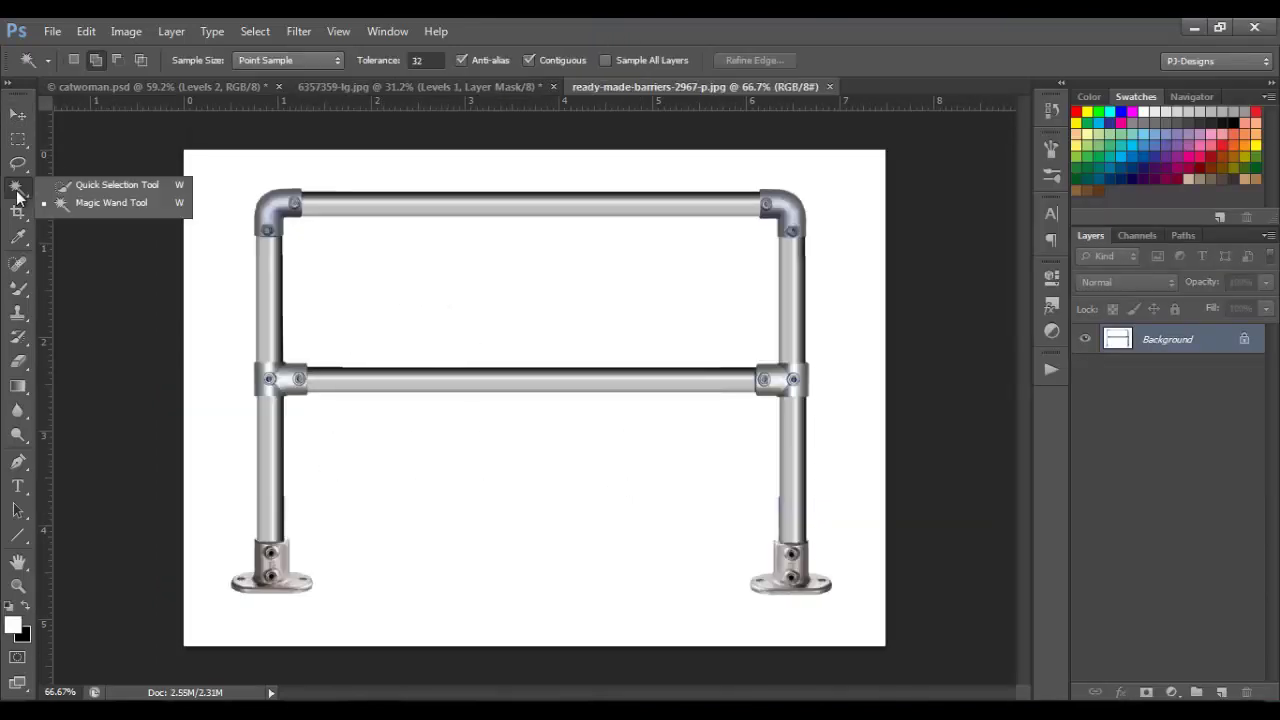
{"action": "left_click", "coordinate": [80, 202]}
{"action": "left_click", "coordinate": [362, 288]}
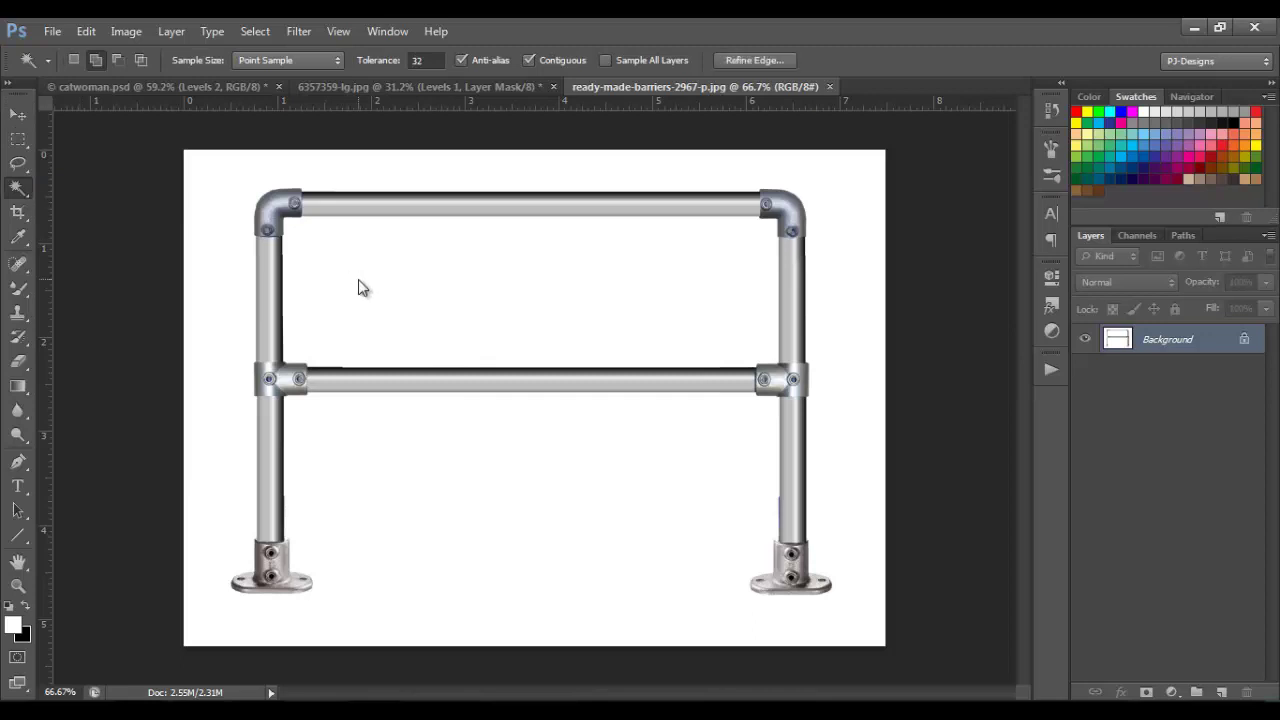
{"action": "left_click", "coordinate": [222, 241]}
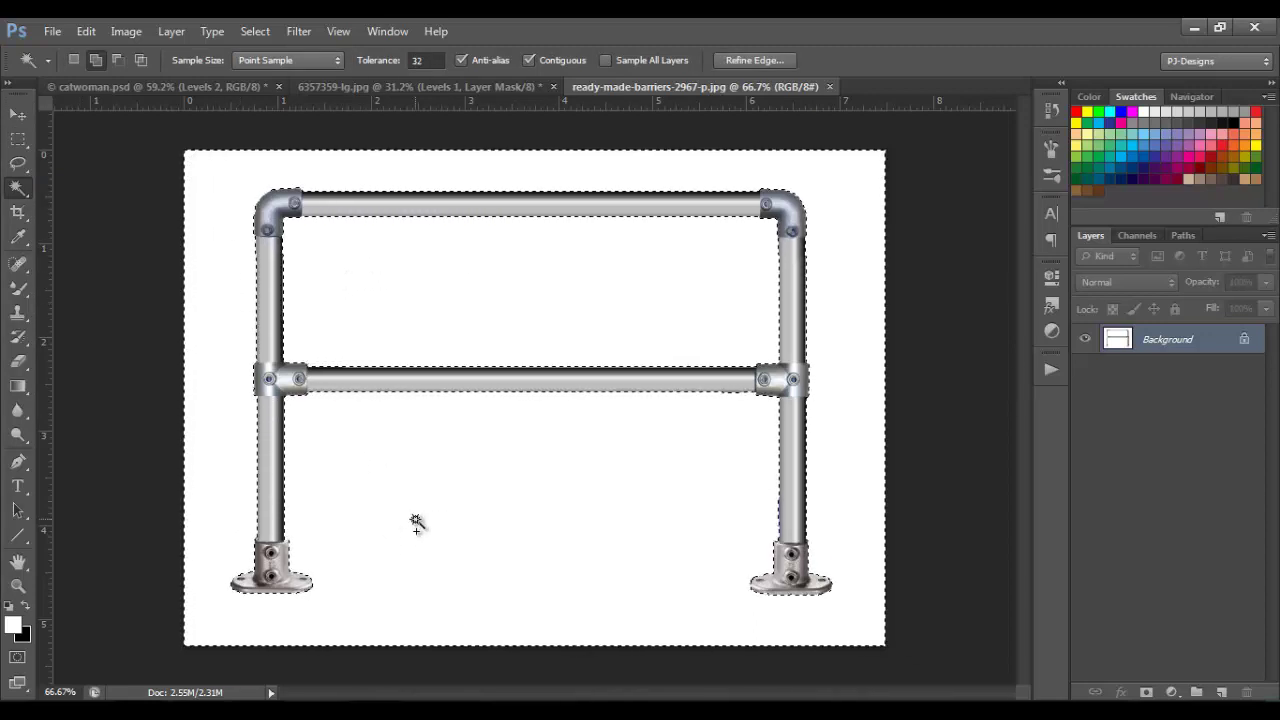
{"action": "key", "text": "ctrl+shift+i"}
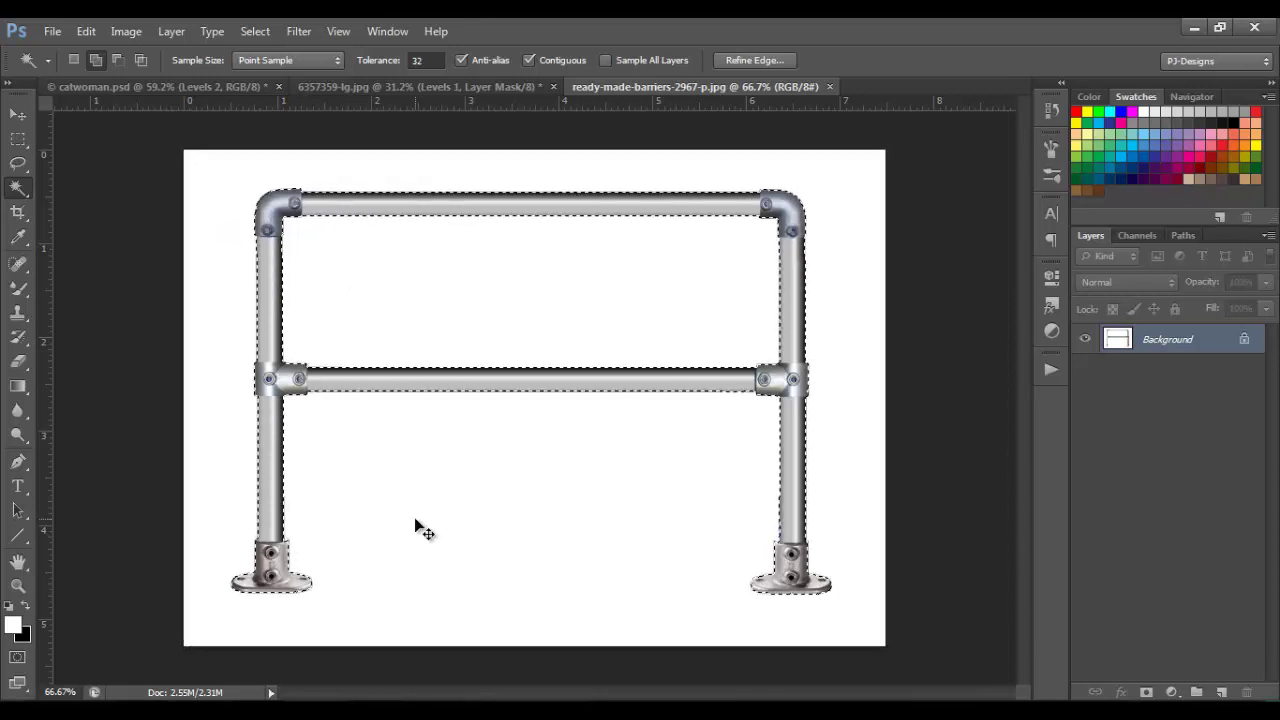
{"action": "key", "text": "ctrl+j"}
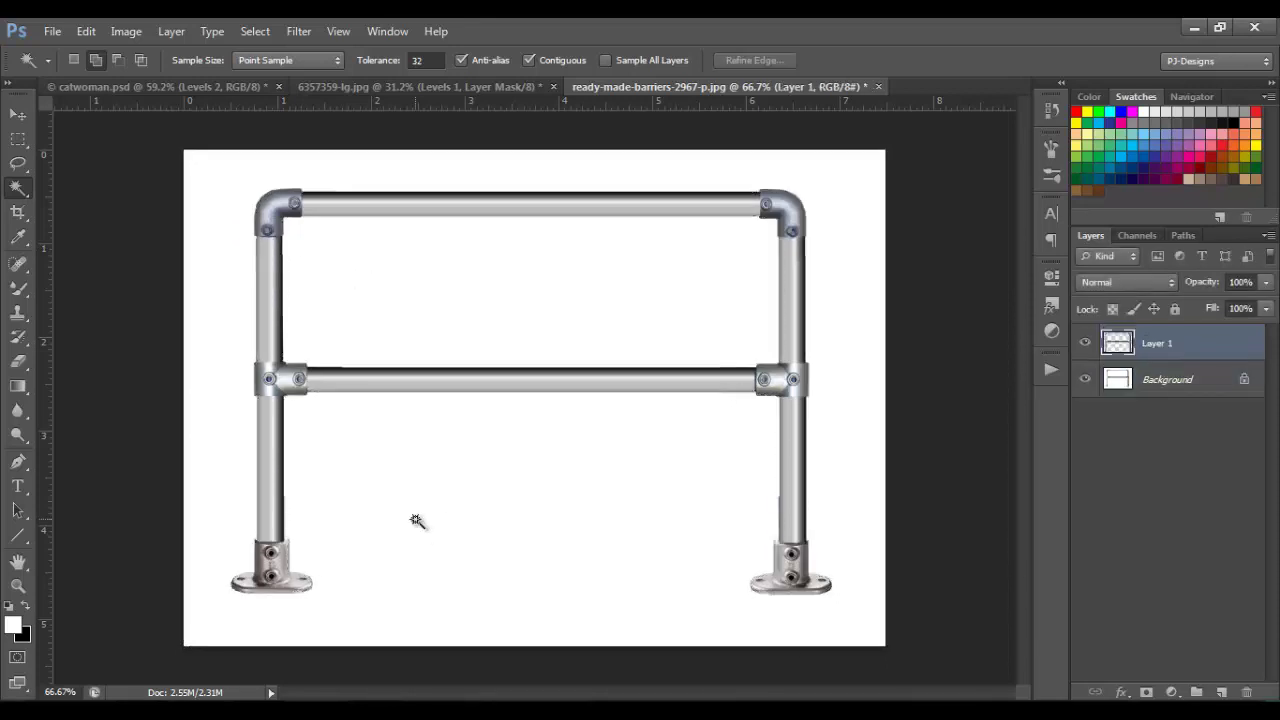
{"action": "left_click", "coordinate": [1086, 380]}
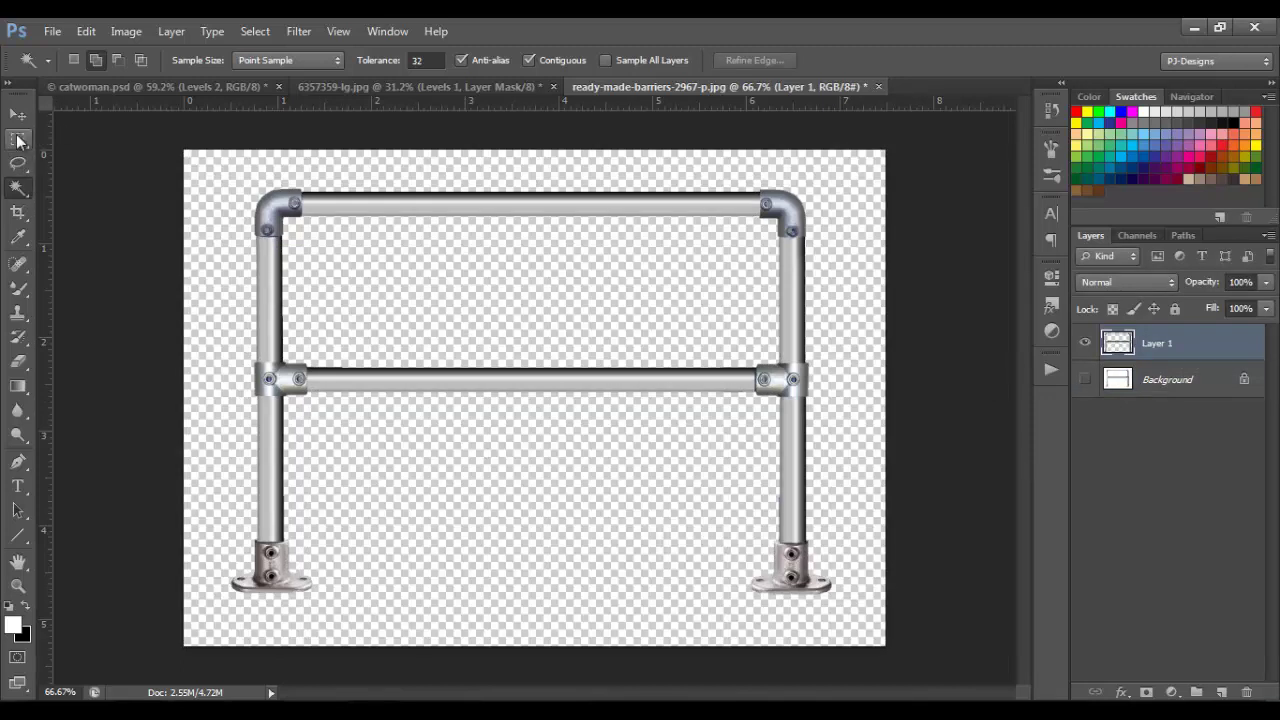
{"action": "left_click", "coordinate": [17, 141]}
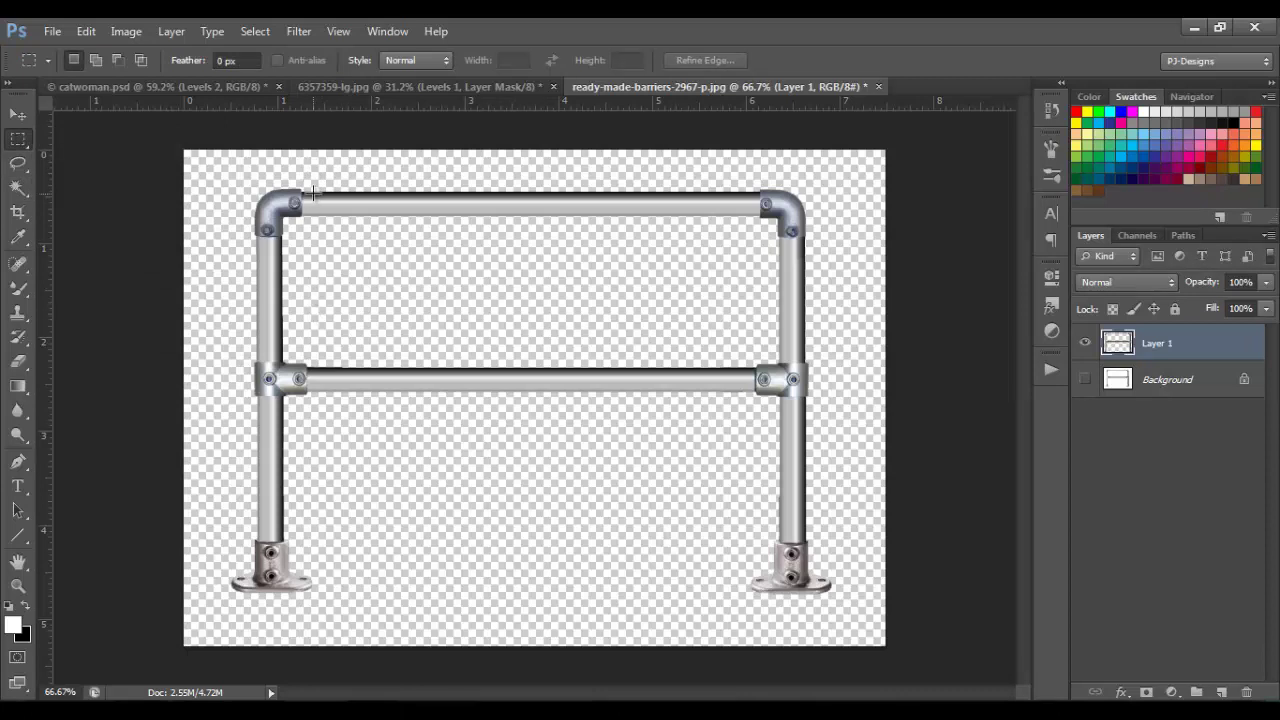
Step: Copy the top and middle rails to Layer 2 and drag them into the skyline composite
{"action": "left_click_drag", "start_coordinate": [311, 401], "coordinate": [750, 185]}
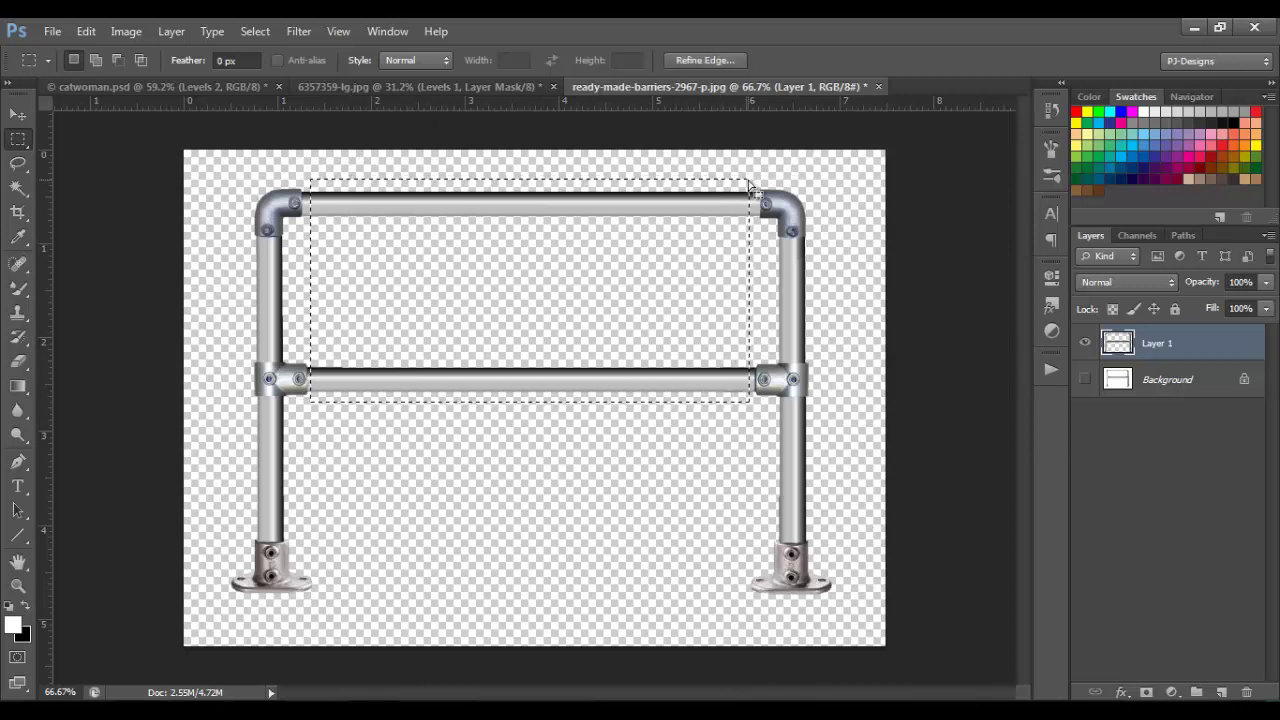
{"action": "key", "text": "ctrl+j"}
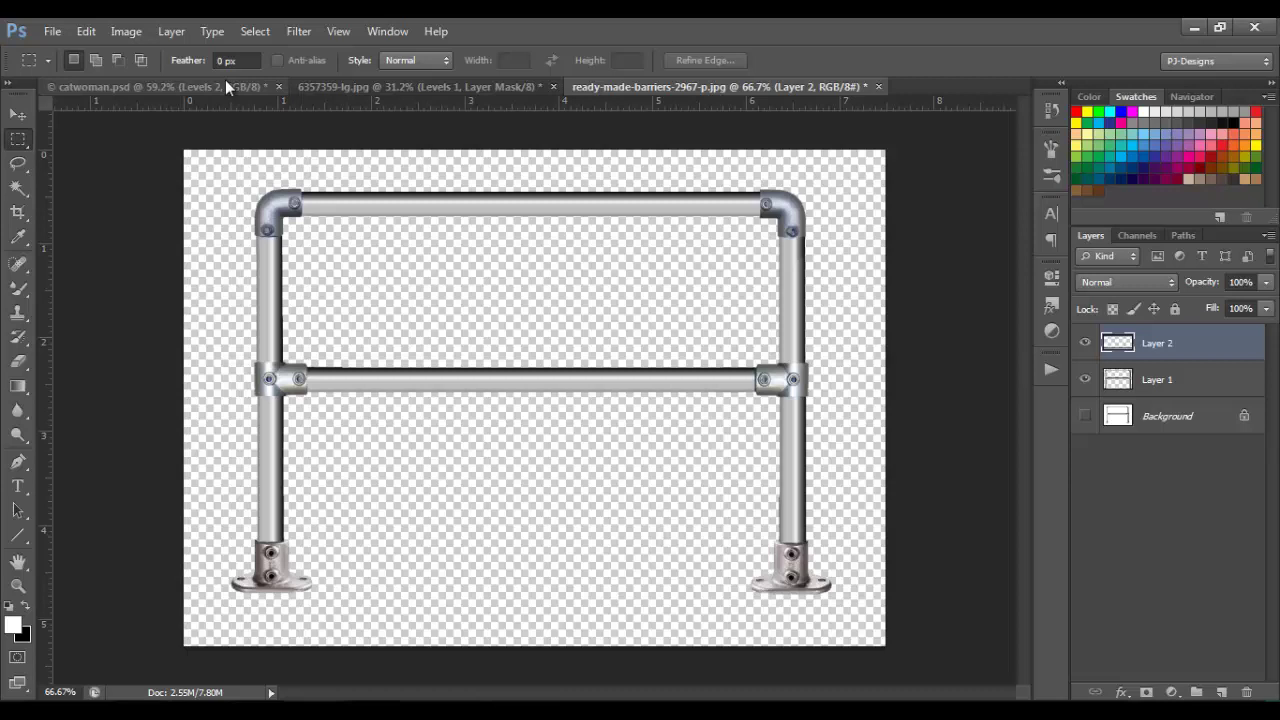
{"action": "left_click", "coordinate": [19, 115]}
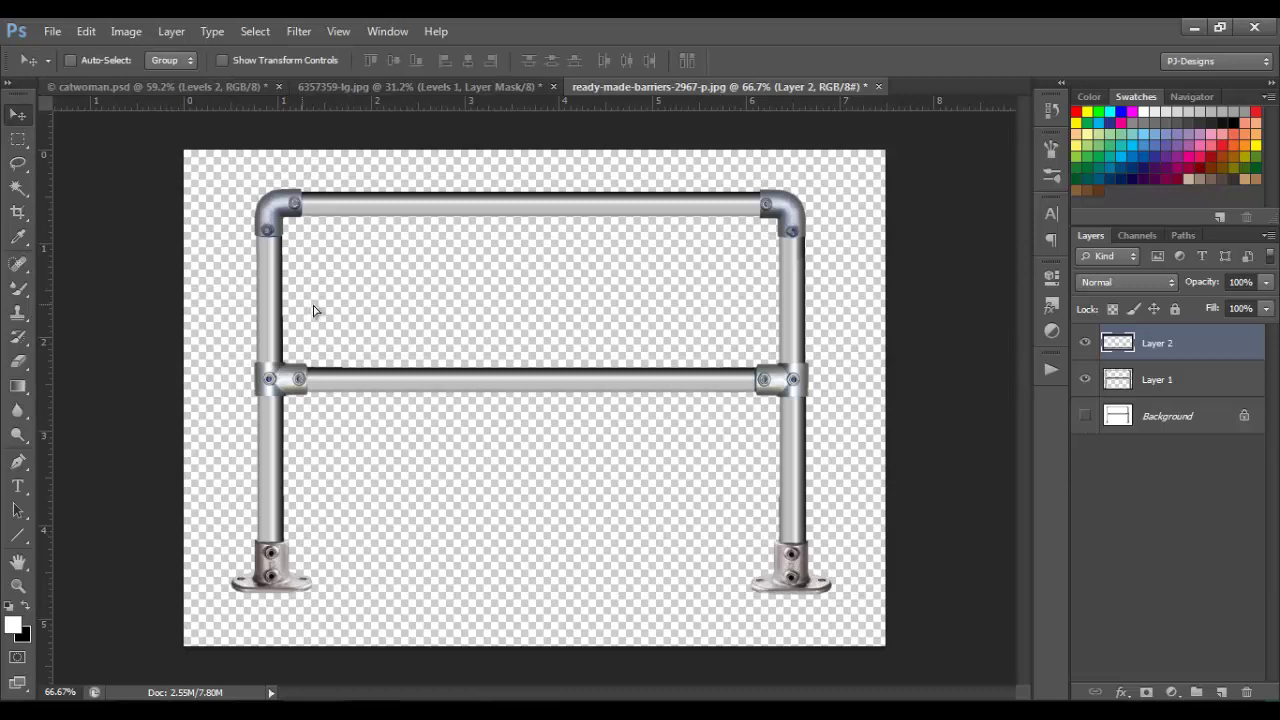
{"action": "left_click_drag", "start_coordinate": [314, 308], "coordinate": [400, 485]}
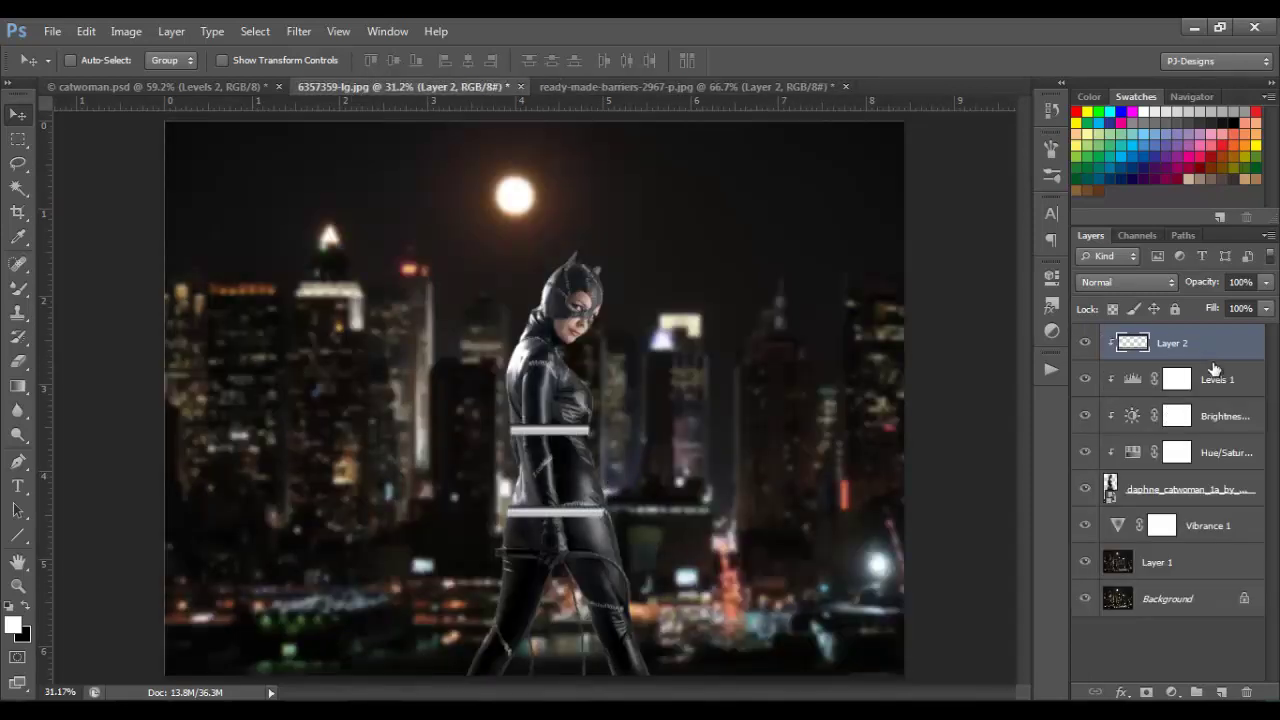
Step: Unclip Layer 2, move it below Catwoman, and stretch the rails edge to edge, lower down
{"action": "left_click", "coordinate": [1210, 360], "text": "alt"}
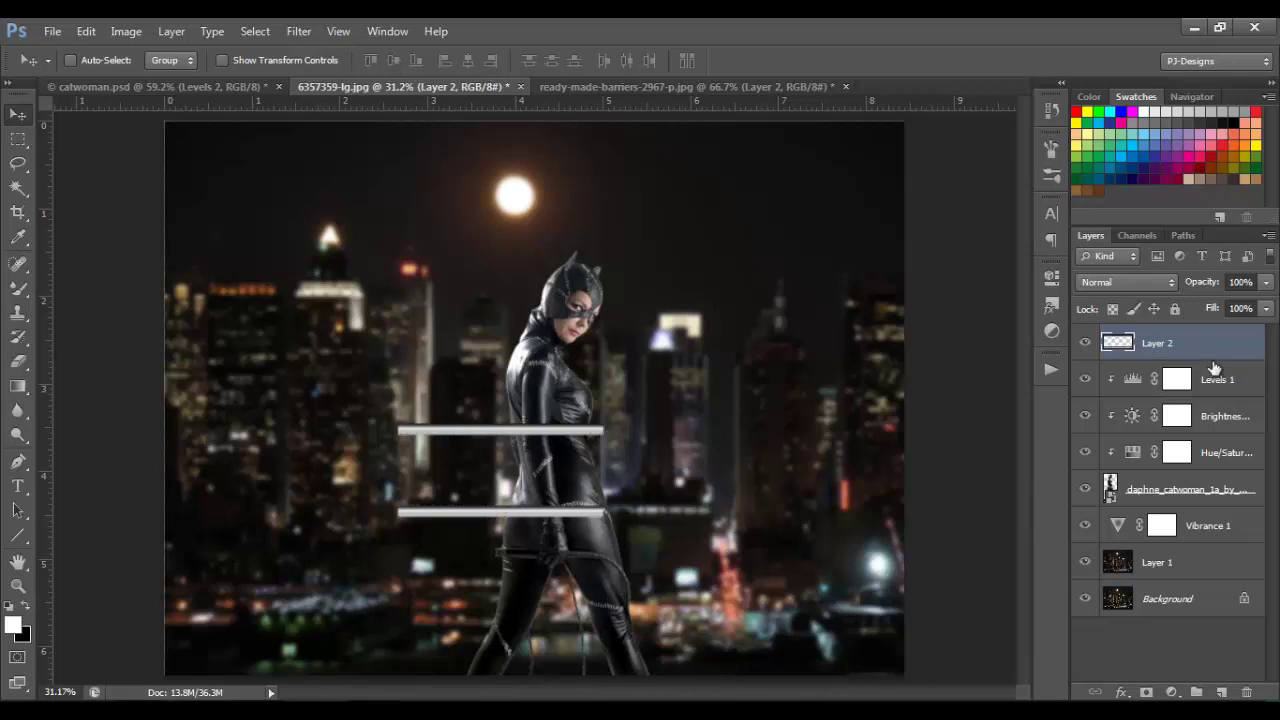
{"action": "left_click_drag", "start_coordinate": [1210, 358], "coordinate": [1222, 507]}
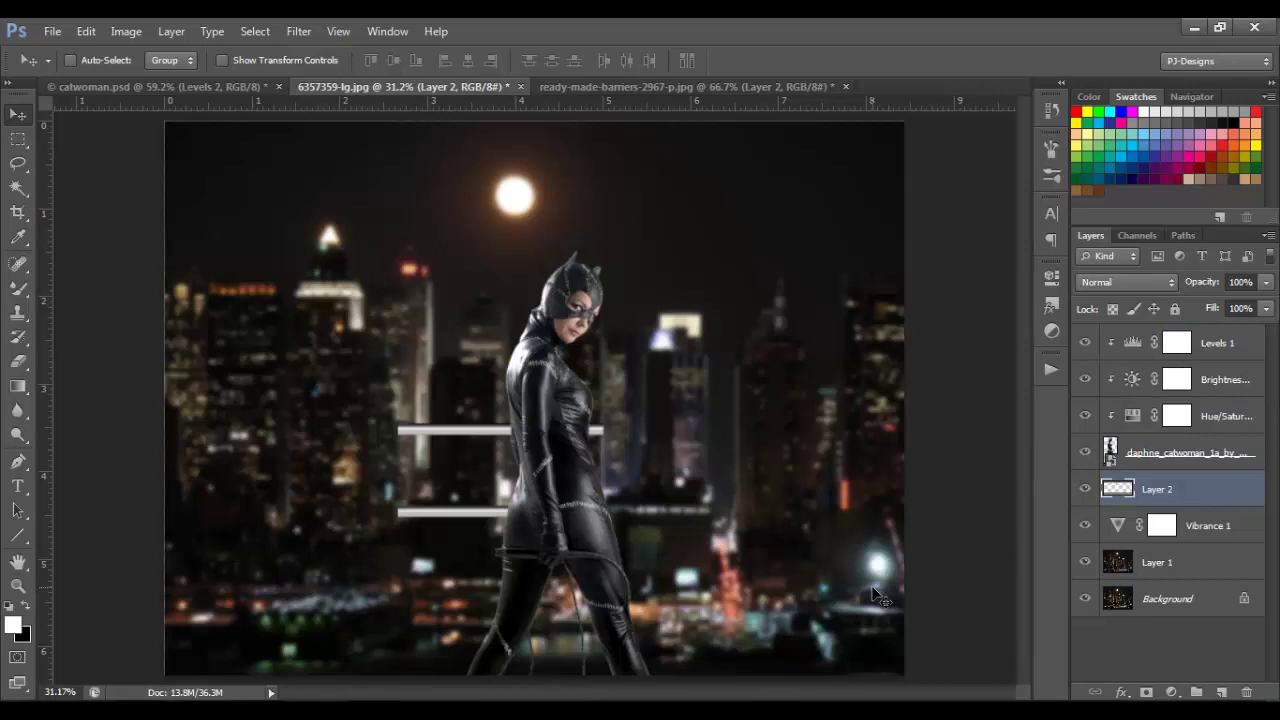
{"action": "key", "text": "ctrl+t"}
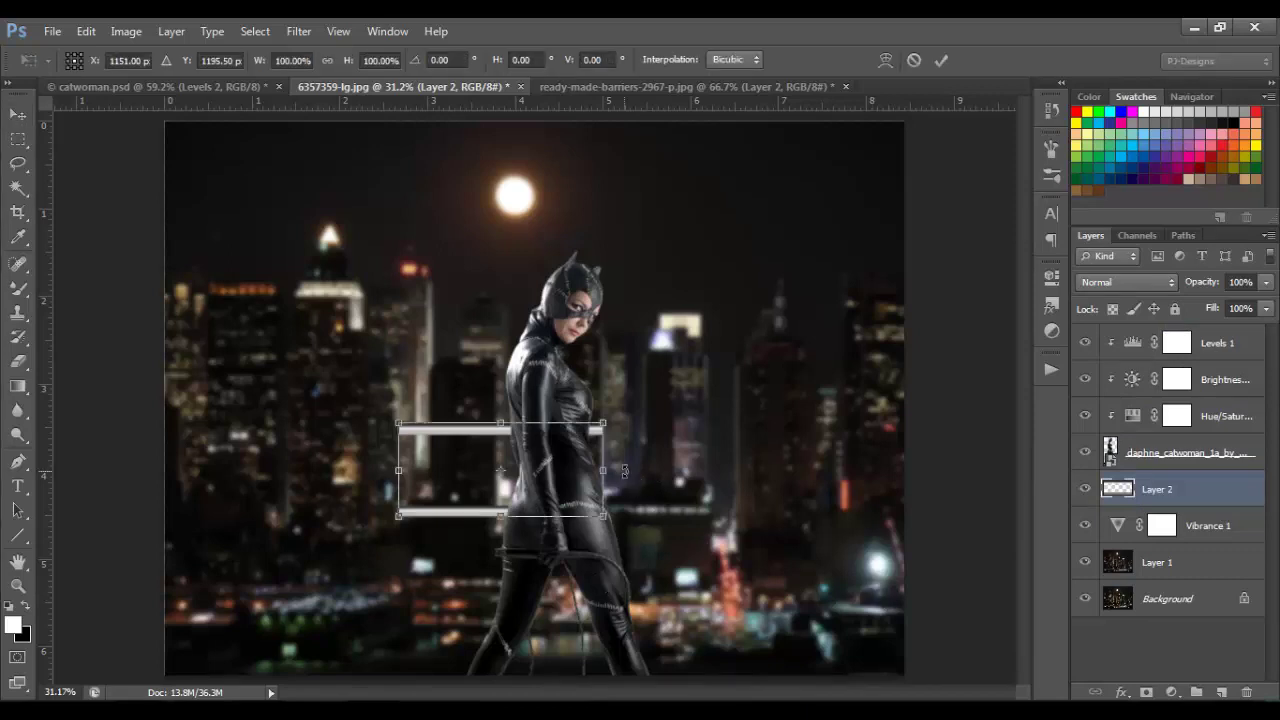
{"action": "left_click_drag", "start_coordinate": [601, 468], "coordinate": [926, 480]}
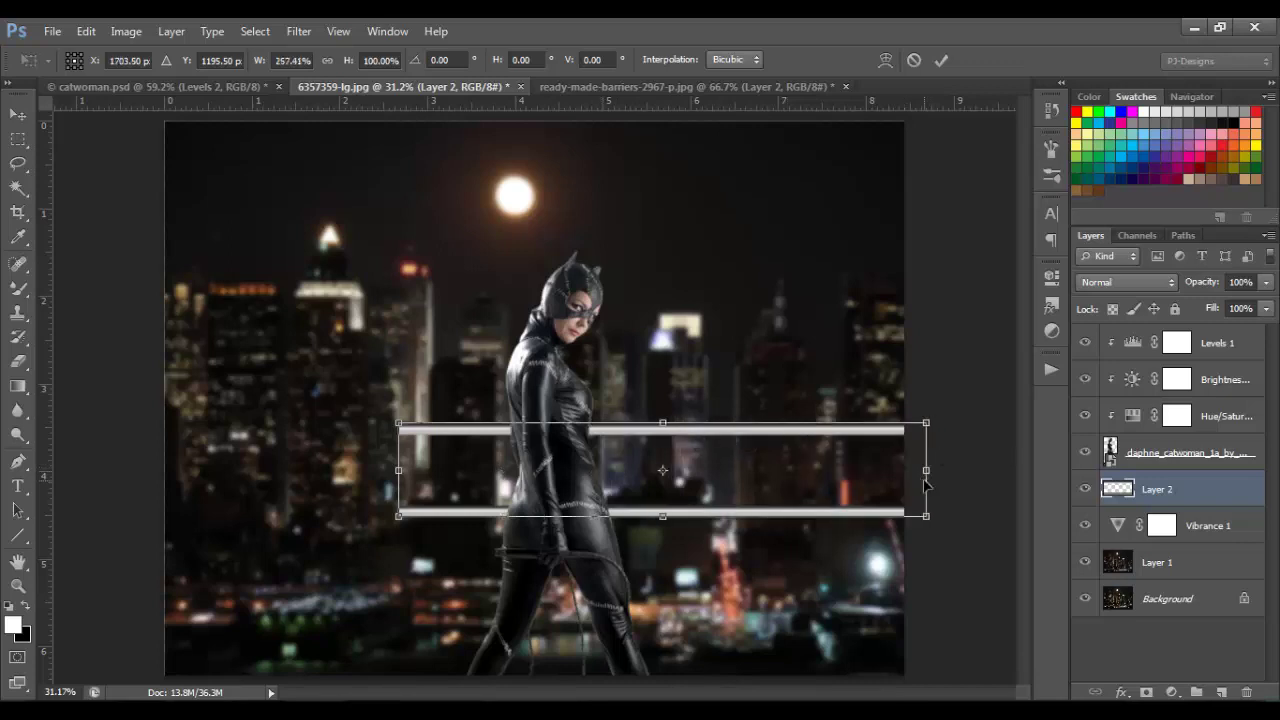
{"action": "left_click_drag", "start_coordinate": [399, 470], "coordinate": [153, 470]}
{"action": "left_click_drag", "start_coordinate": [560, 504], "coordinate": [568, 560]}
{"action": "left_click_drag", "start_coordinate": [541, 480], "coordinate": [541, 432]}
{"action": "left_click_drag", "start_coordinate": [593, 512], "coordinate": [593, 538]}
{"action": "left_click_drag", "start_coordinate": [540, 474], "coordinate": [540, 497]}
{"action": "left_click", "coordinate": [941, 60]}
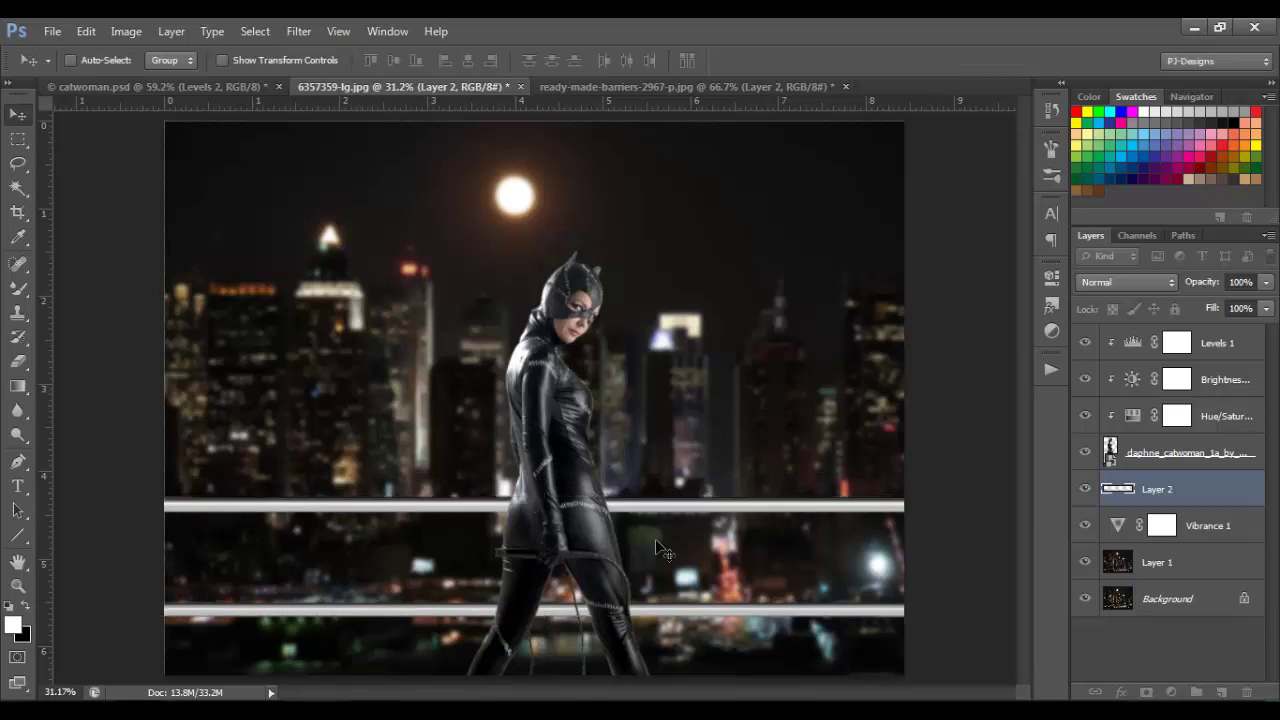
Step: Select the band around the upper rail, nudge it up about 0.16 in, then deselect
{"action": "left_click", "coordinate": [18, 138]}
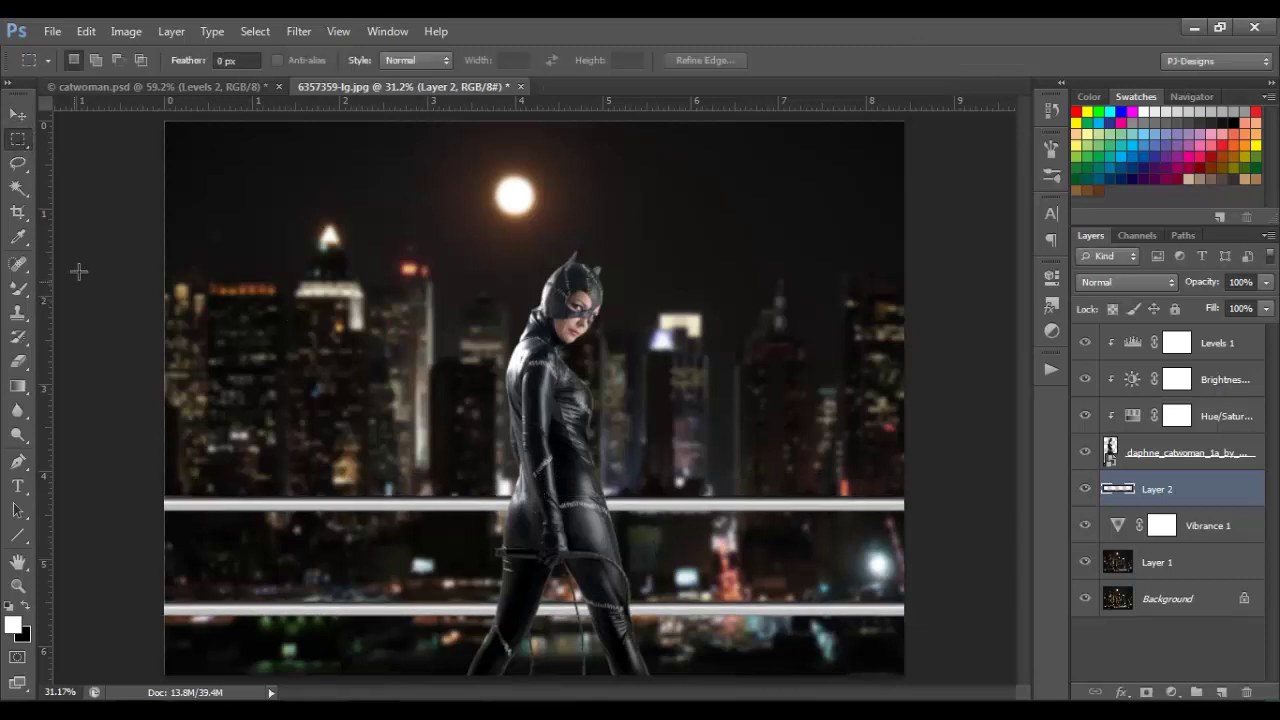
{"action": "left_click_drag", "start_coordinate": [129, 463], "coordinate": [949, 531]}
{"action": "left_click_drag", "start_coordinate": [830, 515], "coordinate": [836, 521]}
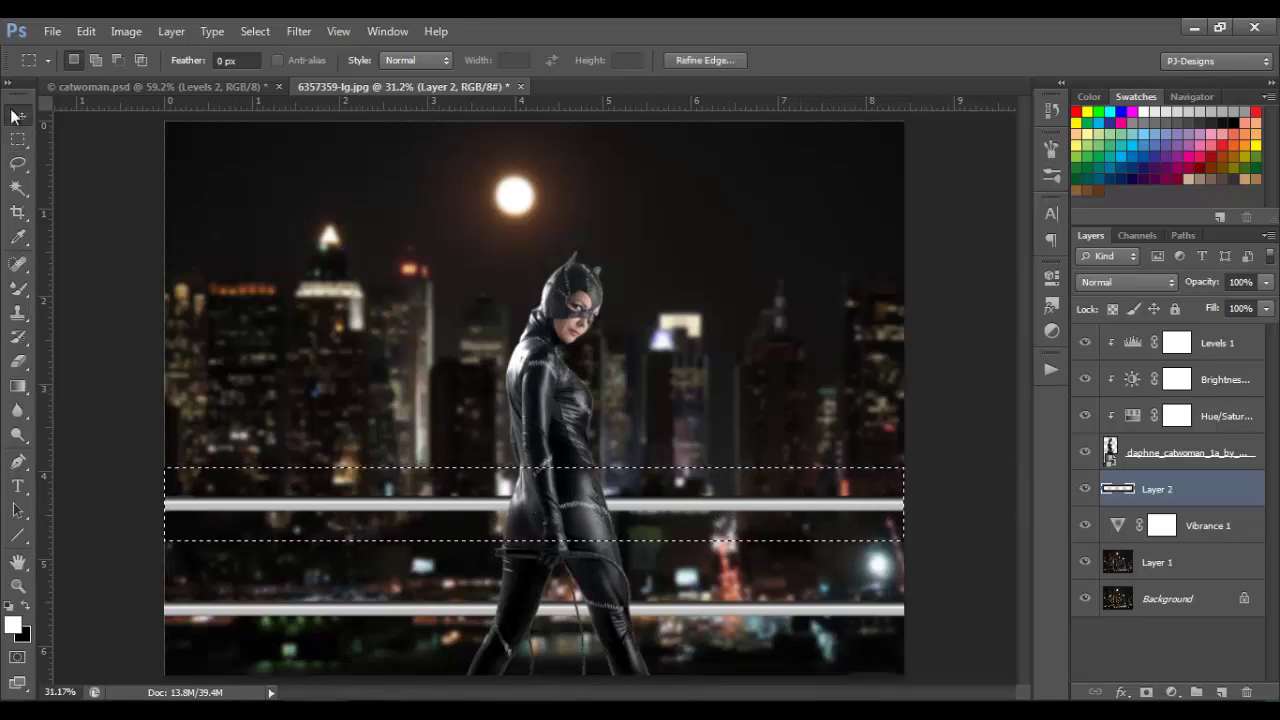
{"action": "left_click", "coordinate": [14, 116]}
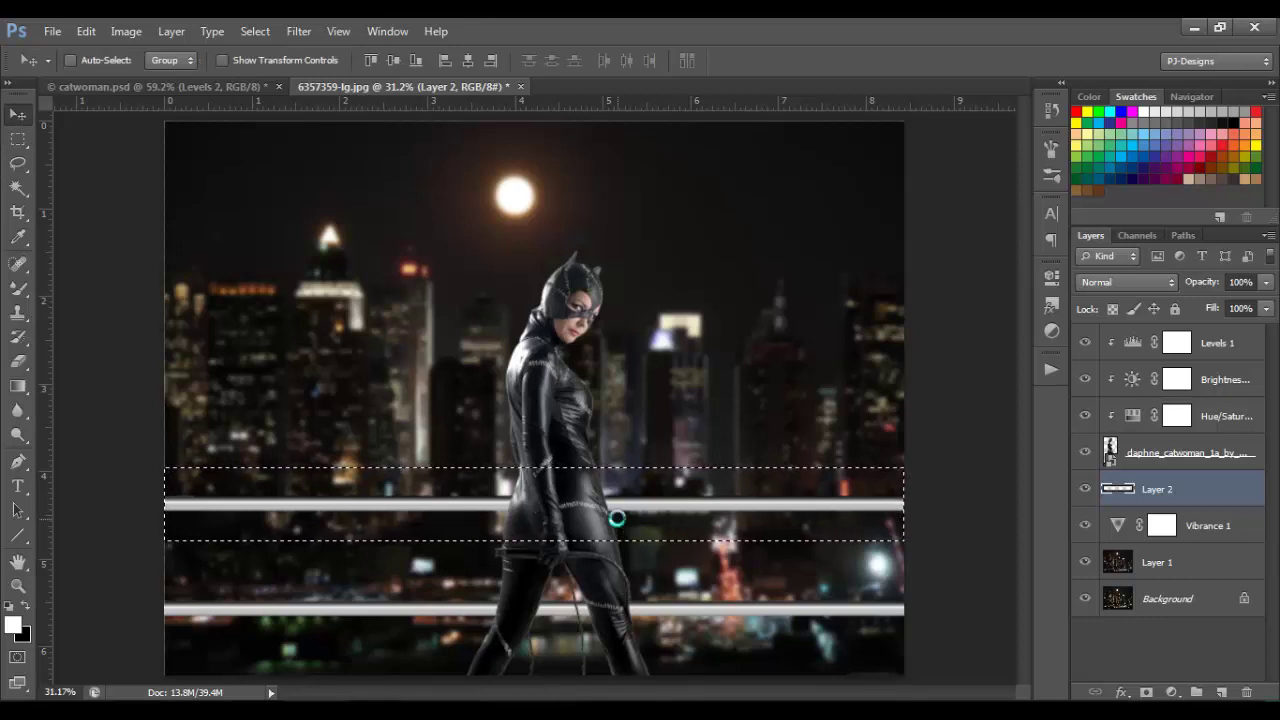
{"action": "left_click_drag", "start_coordinate": [616, 523], "coordinate": [618, 504]}
{"action": "key", "text": "ctrl+d"}
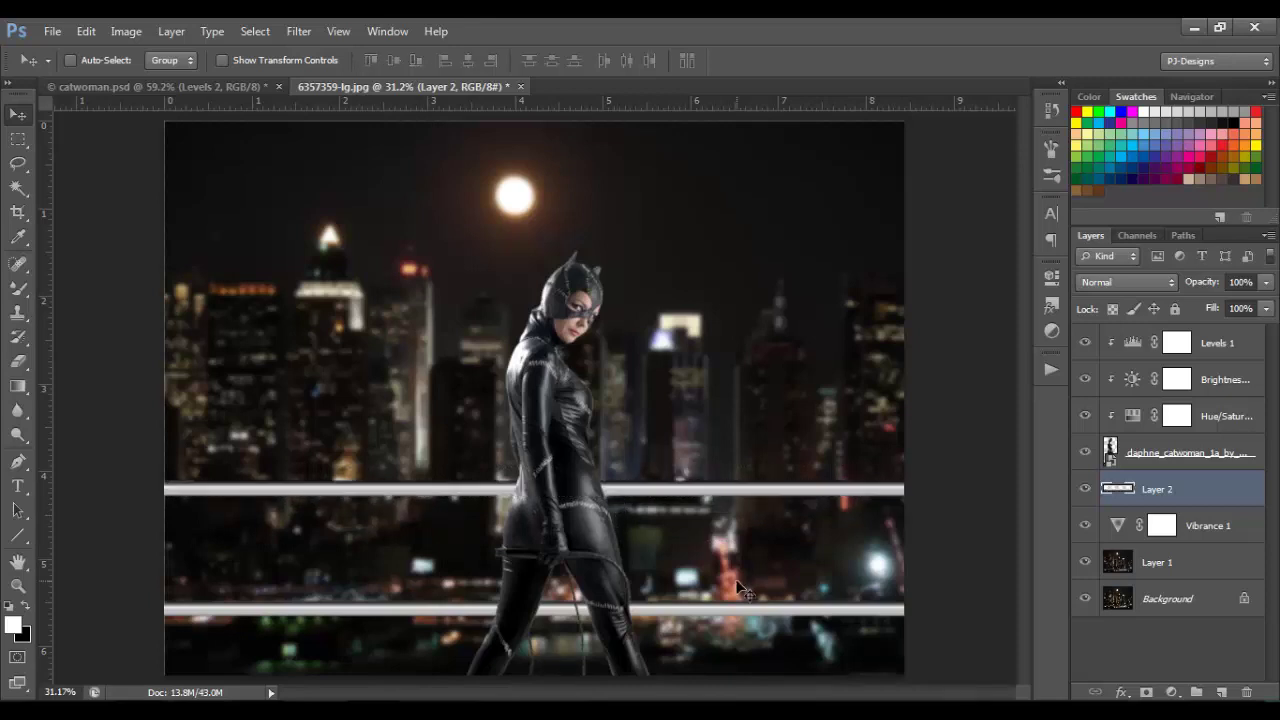
Step: Add a Curves layer clipped to the rails, pulling midtones and highlights down
{"action": "left_click", "coordinate": [1171, 692]}
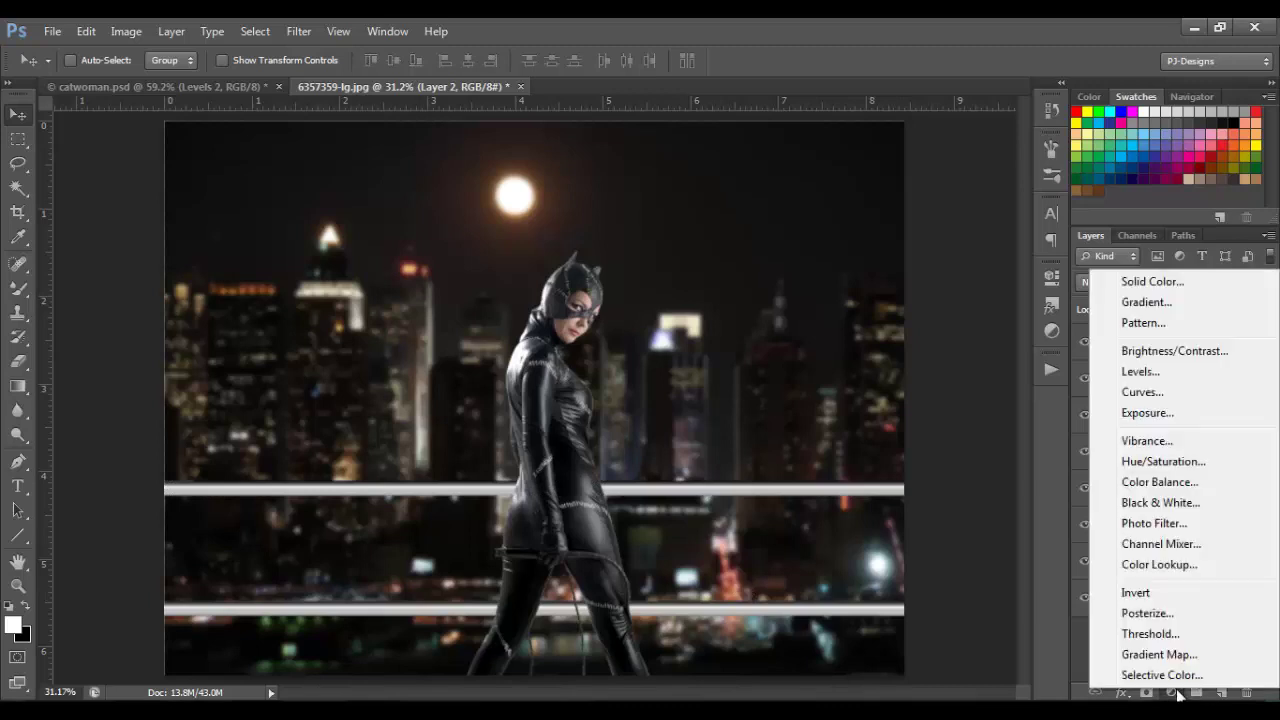
{"action": "left_click", "coordinate": [1144, 392]}
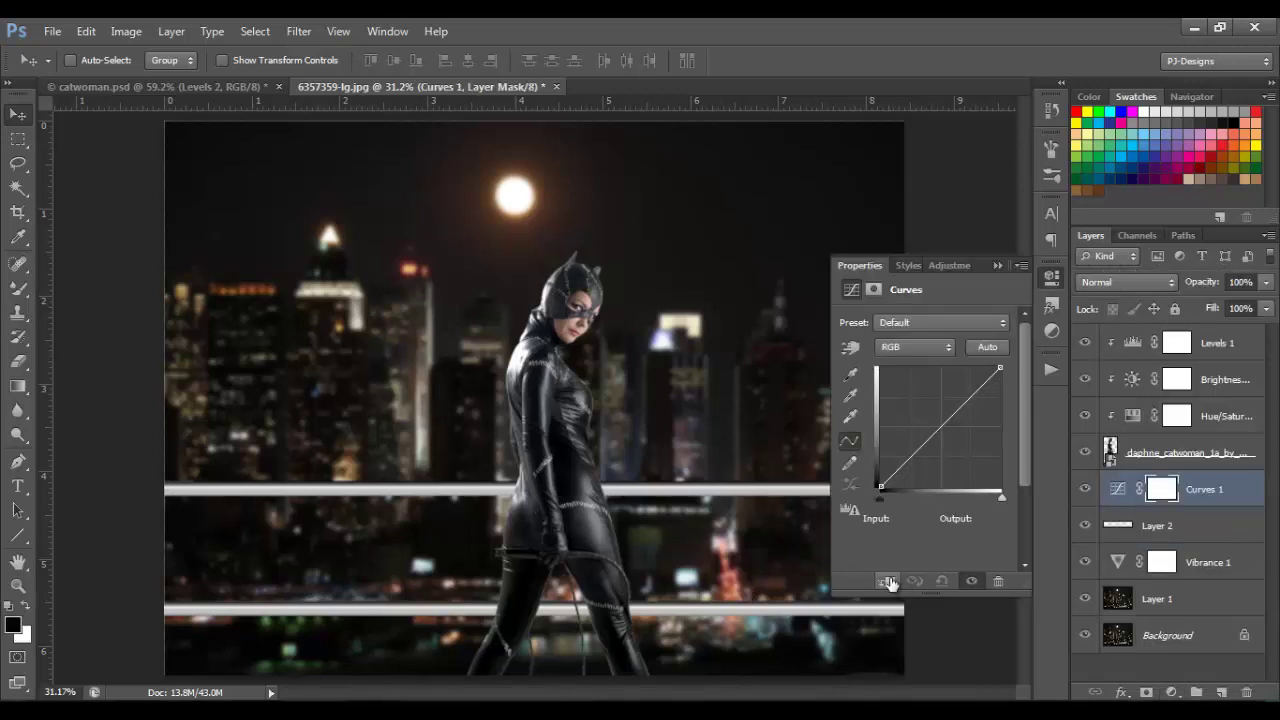
{"action": "left_click", "coordinate": [887, 582]}
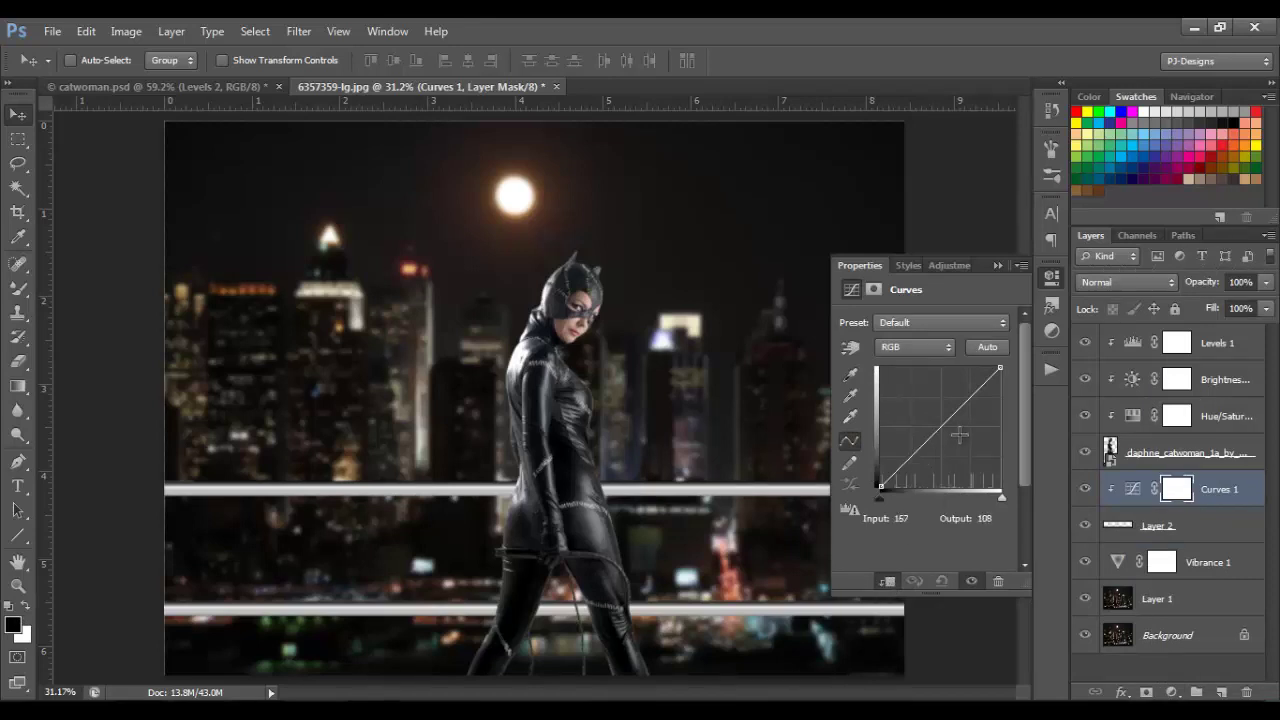
{"action": "left_click_drag", "start_coordinate": [942, 428], "coordinate": [956, 441]}
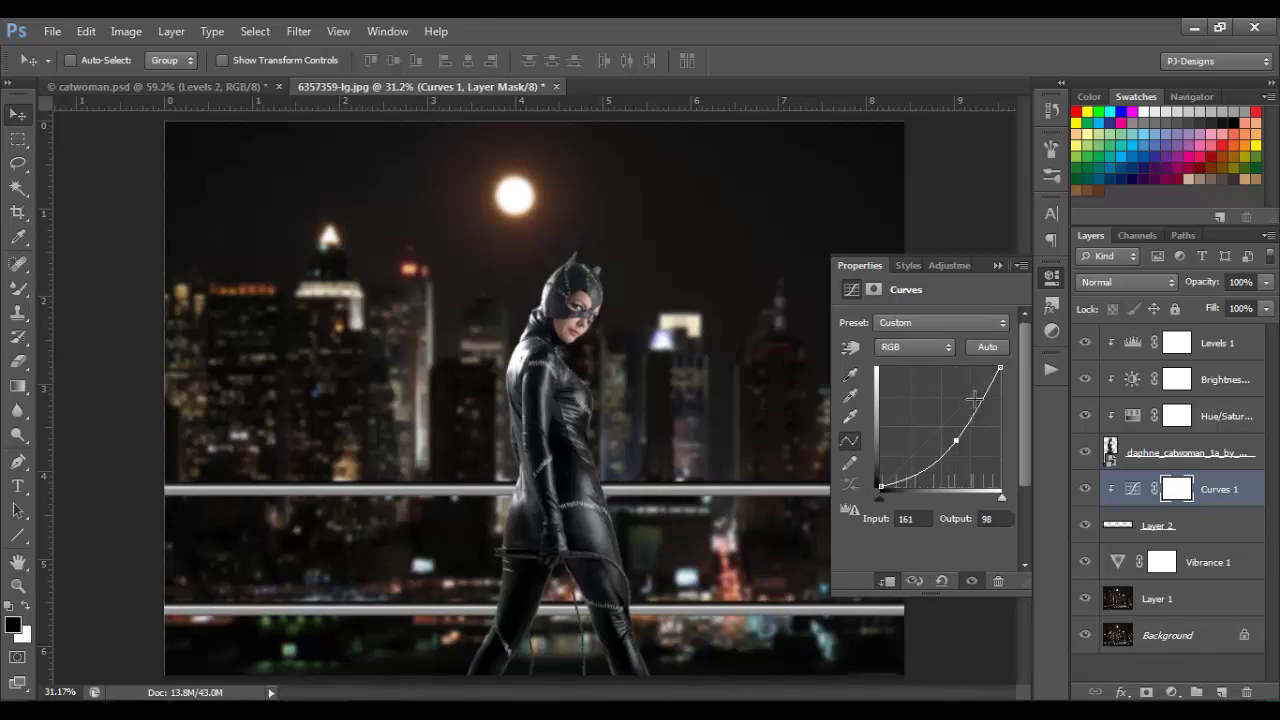
{"action": "left_click_drag", "start_coordinate": [980, 402], "coordinate": [985, 407]}
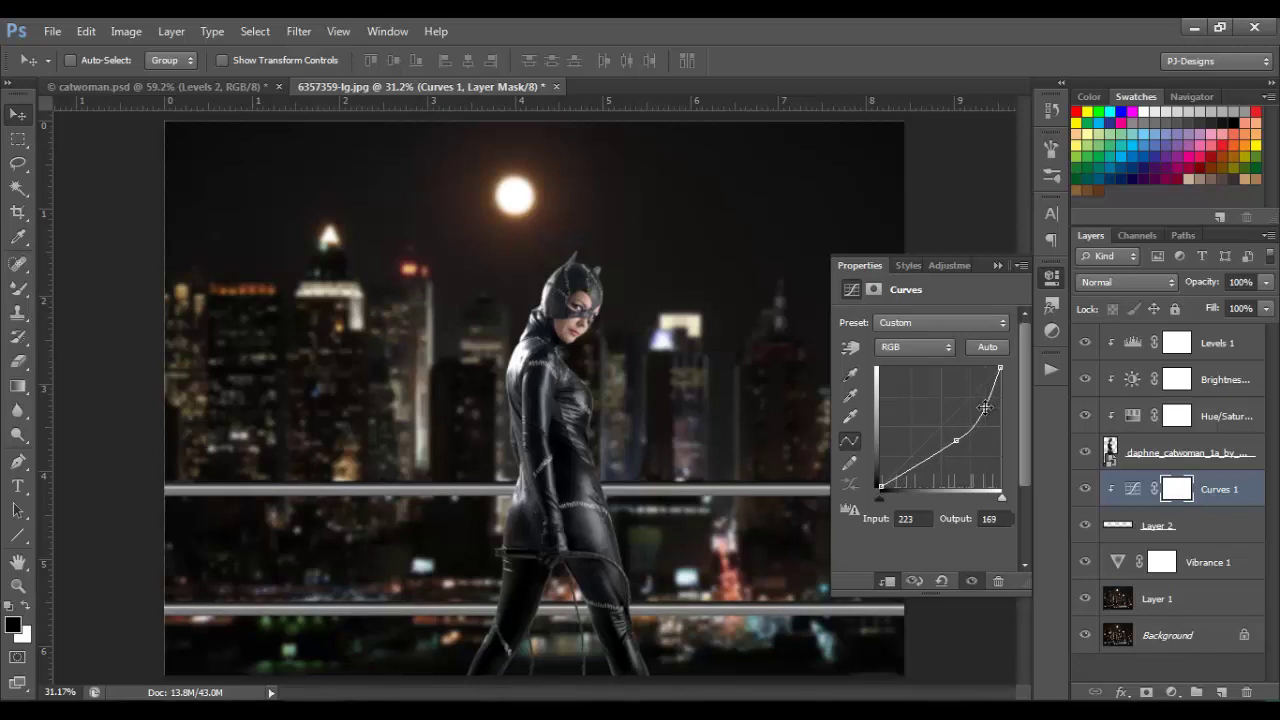
{"action": "left_click", "coordinate": [997, 266]}
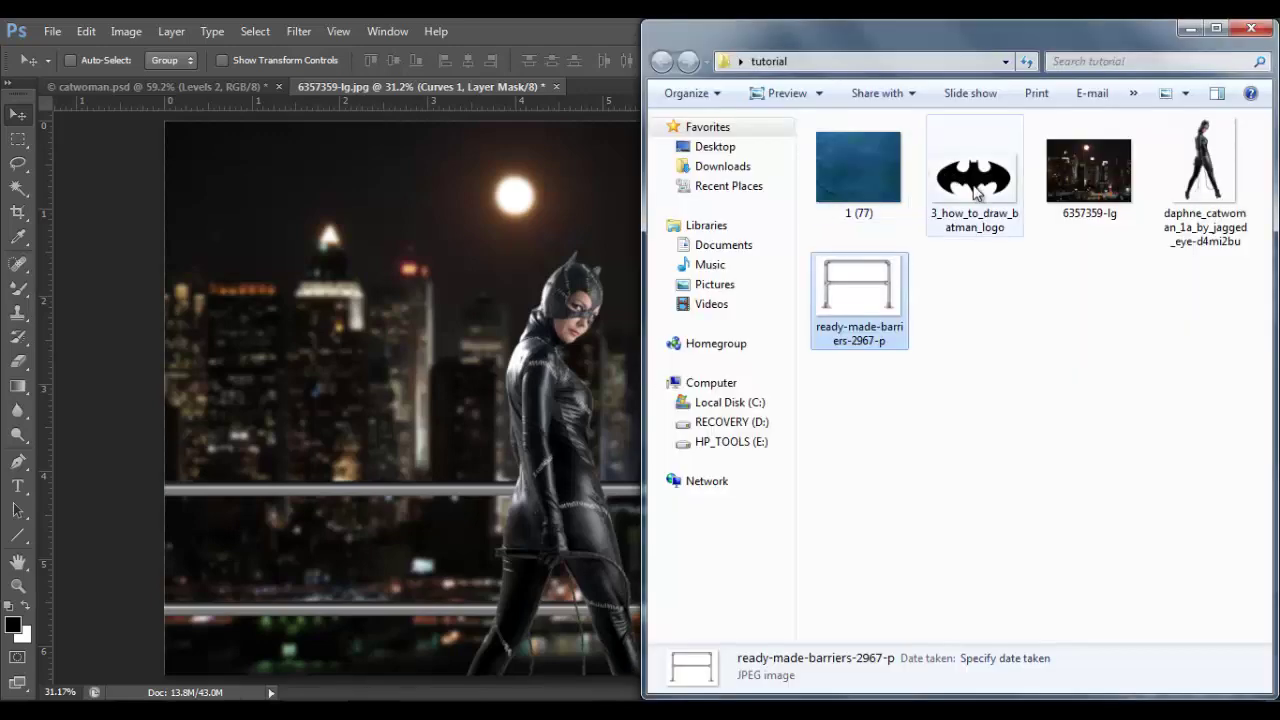
Step: Place the Batman logo, shrink it into the upper-right sky and skew it slightly
{"action": "left_click_drag", "start_coordinate": [975, 193], "coordinate": [578, 237]}
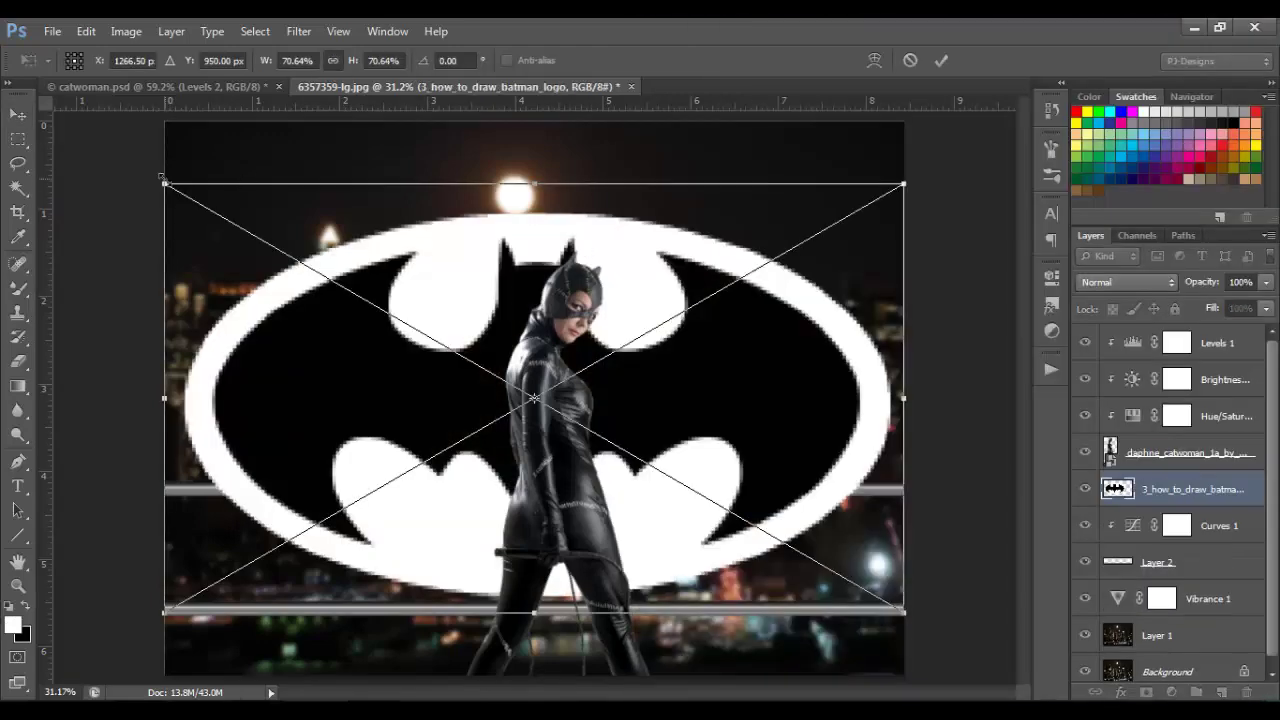
{"action": "left_click_drag", "start_coordinate": [164, 184], "coordinate": [720, 222]}
{"action": "right_click", "coordinate": [705, 216]}
{"action": "left_click", "coordinate": [750, 319]}
{"action": "left_click", "coordinate": [941, 60]}
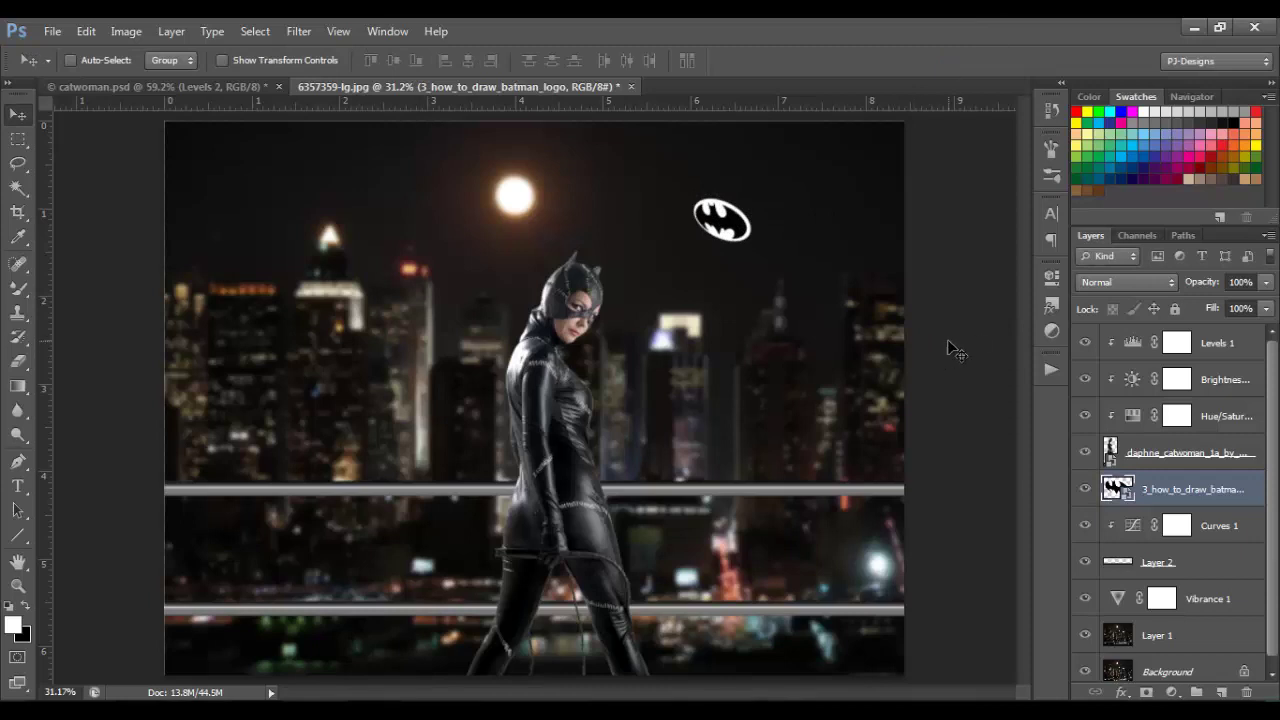
Step: Set the logo layer to Soft Light blend mode at 77% opacity
{"action": "left_click", "coordinate": [1124, 282]}
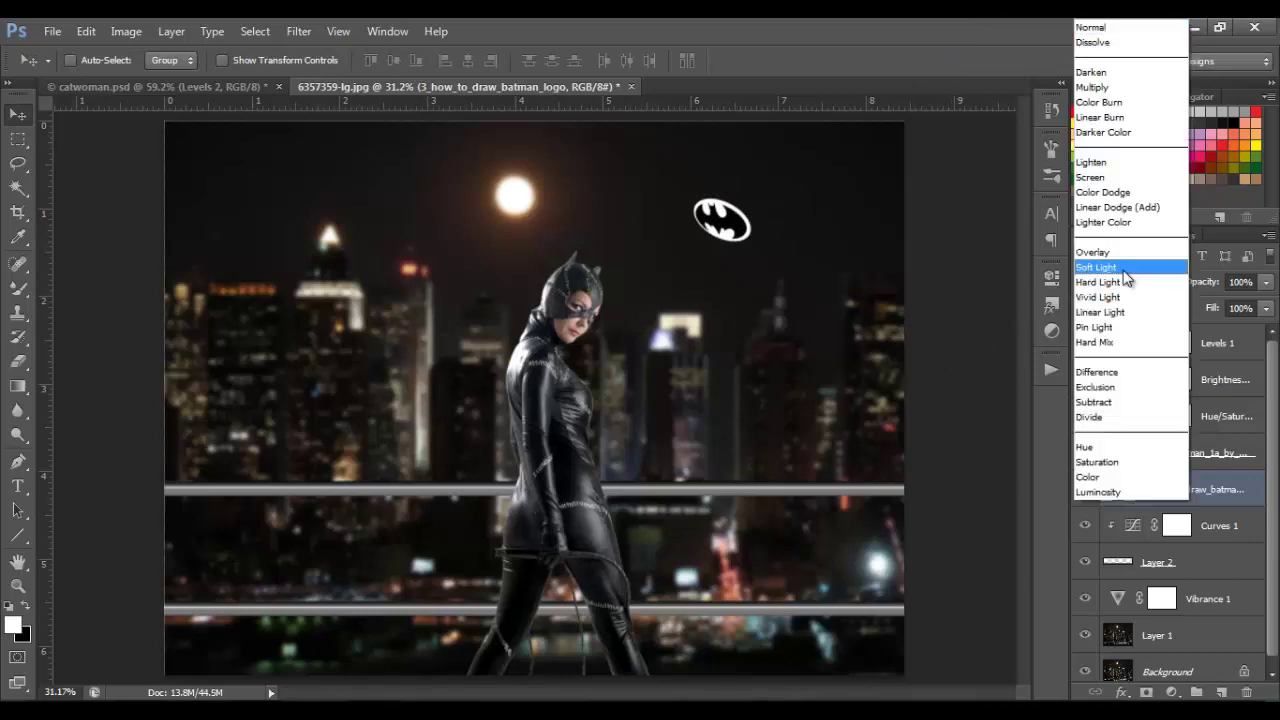
{"action": "left_click", "coordinate": [1123, 270]}
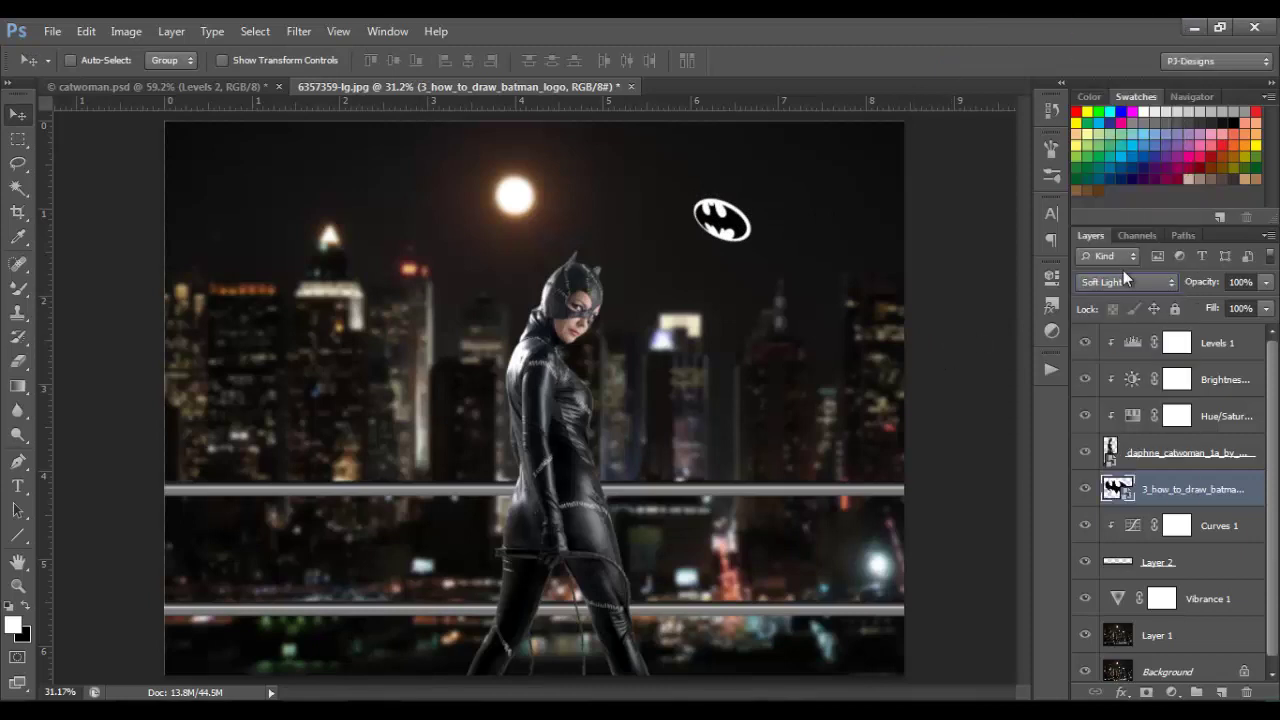
{"action": "left_click", "coordinate": [1268, 283]}
{"action": "left_click_drag", "start_coordinate": [1245, 306], "coordinate": [1244, 310]}
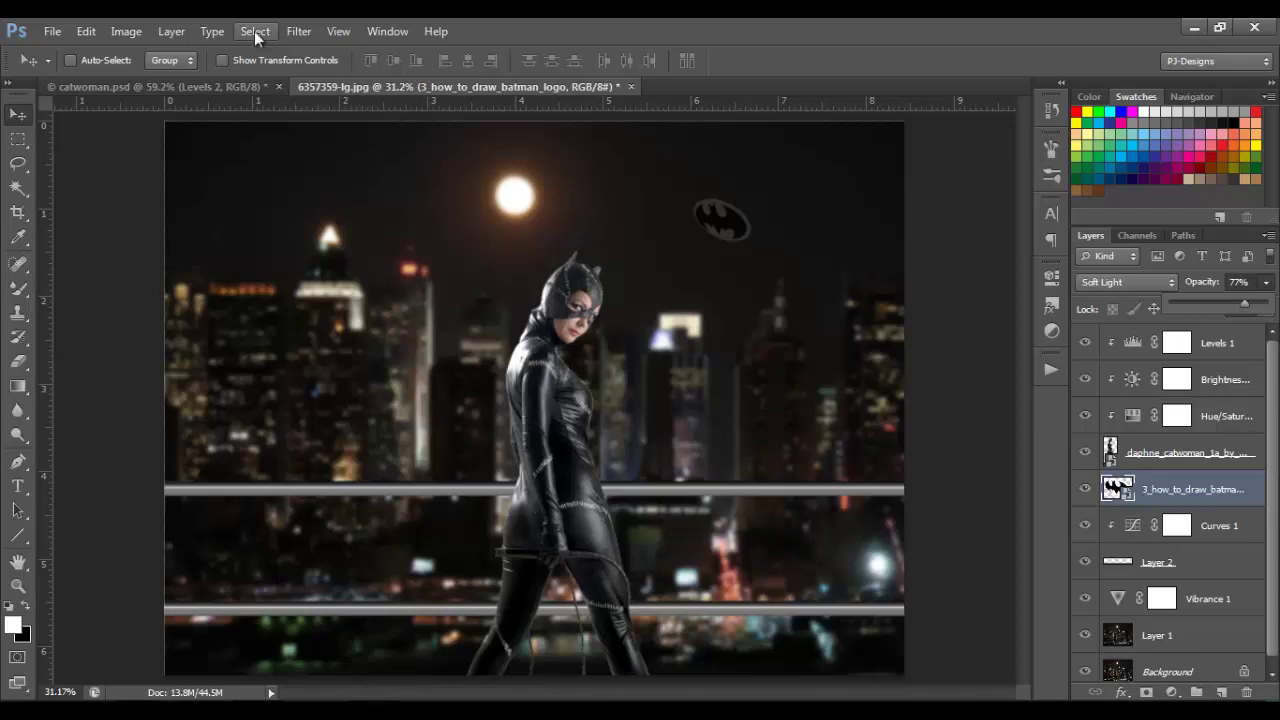
Step: Apply a 4-pixel Gaussian Blur to the bat symbol and rasterize its layer
{"action": "left_click", "coordinate": [298, 31]}
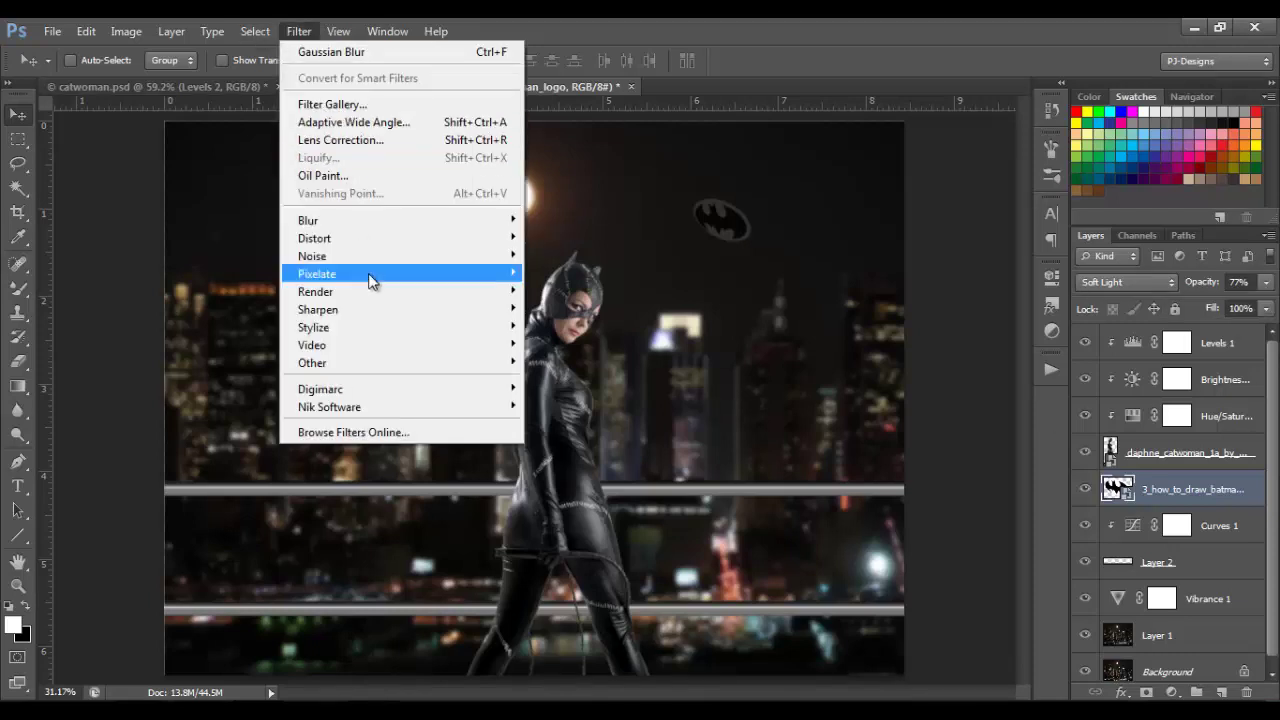
{"action": "mouse_move", "coordinate": [366, 236]}
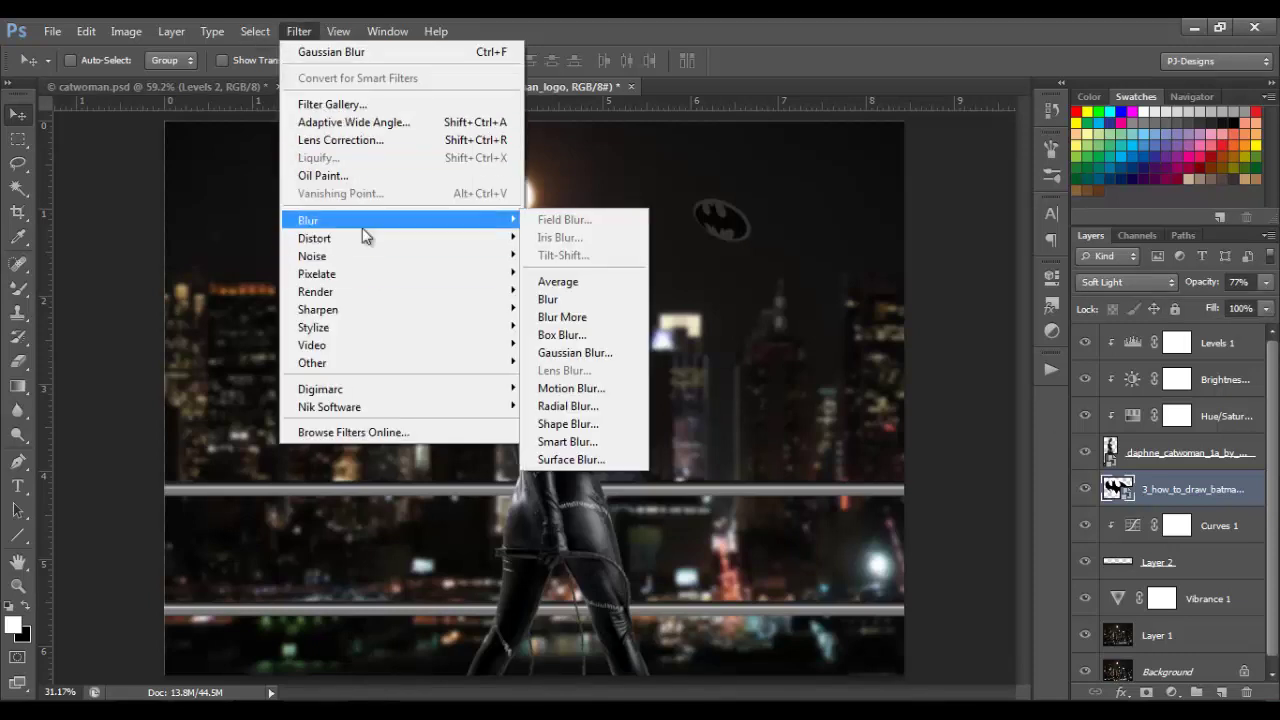
{"action": "left_click", "coordinate": [583, 354]}
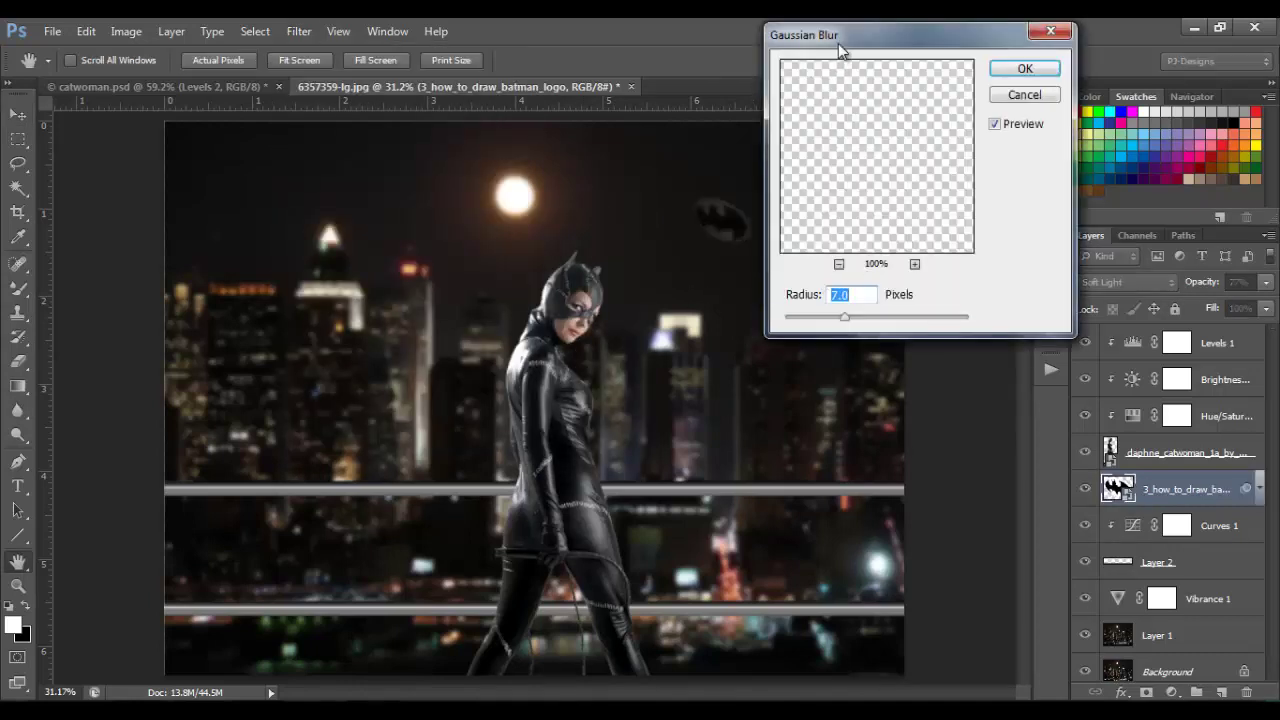
{"action": "left_click_drag", "start_coordinate": [841, 43], "coordinate": [907, 36]}
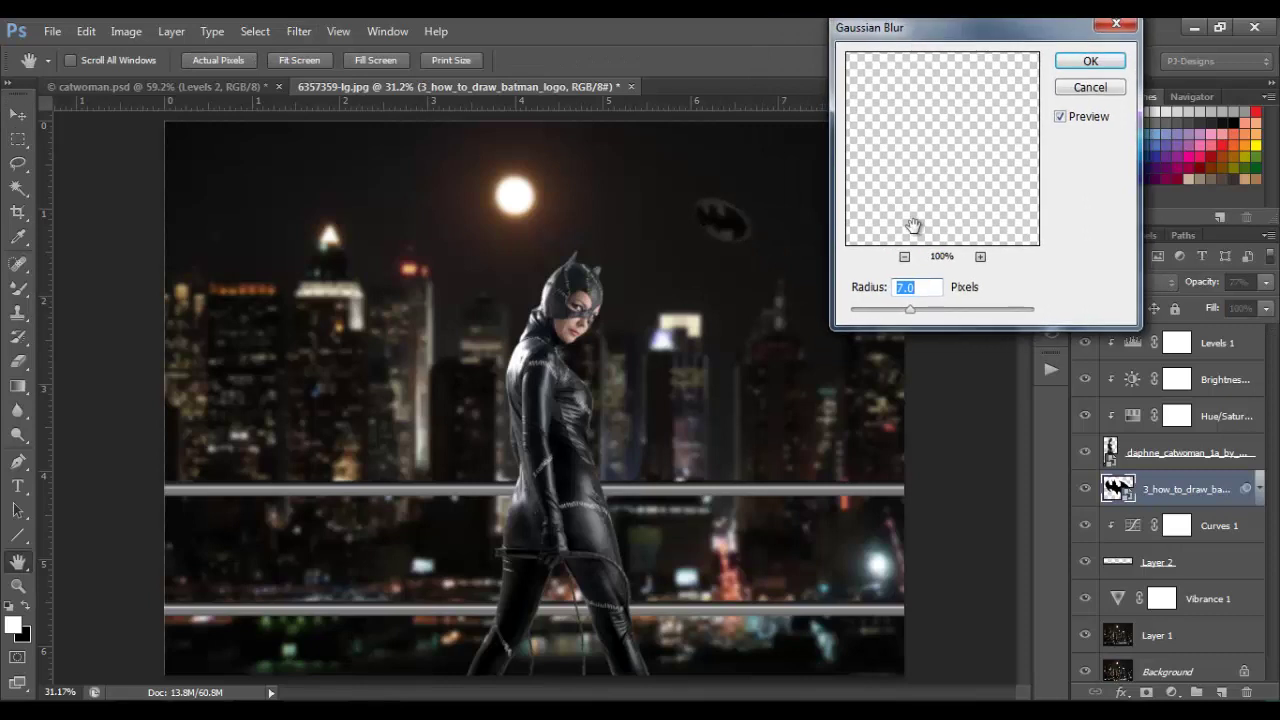
{"action": "type", "text": "4"}
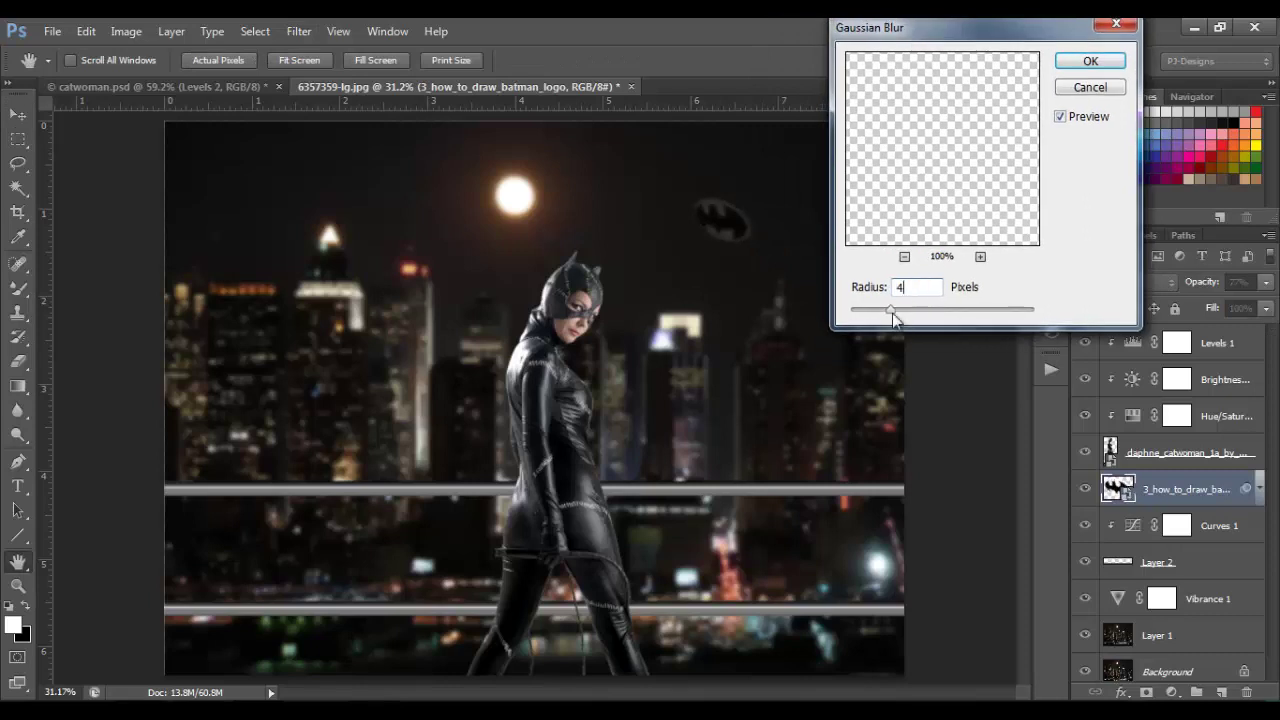
{"action": "left_click", "coordinate": [1088, 62]}
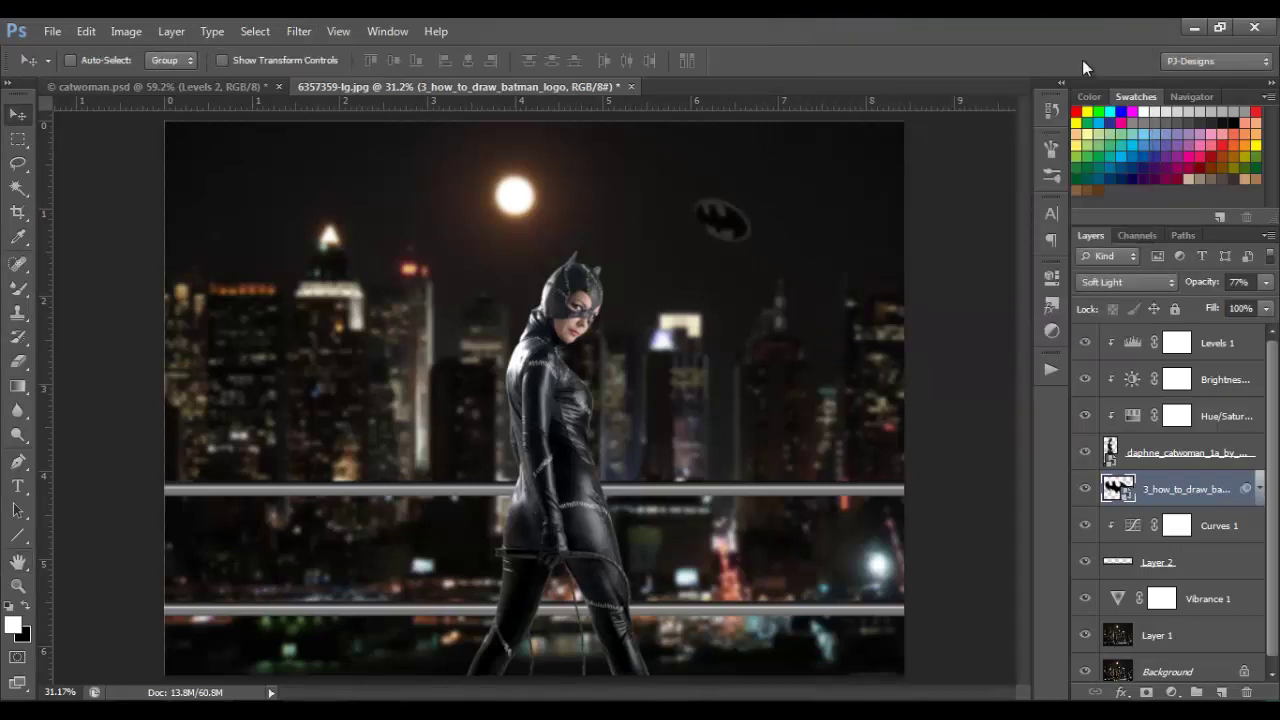
{"action": "right_click", "coordinate": [1229, 489]}
{"action": "left_click", "coordinate": [1117, 243]}
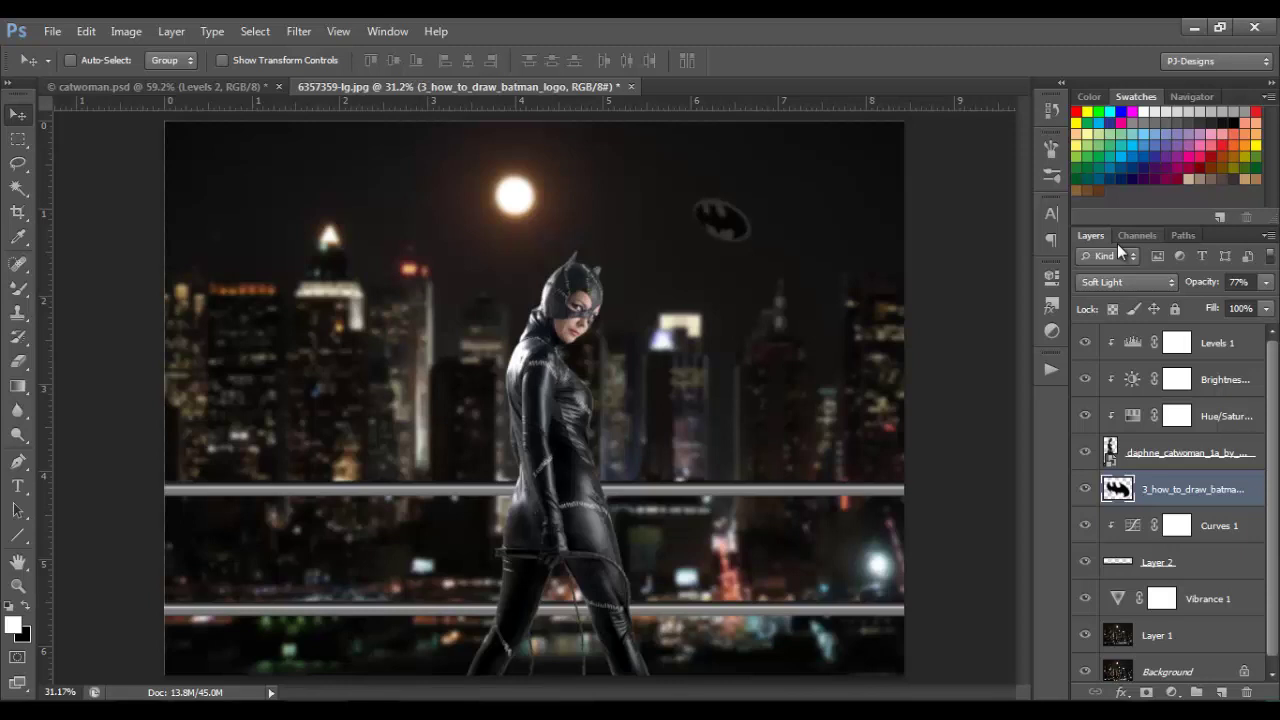
Step: Add a new empty layer and set up a soft round 50-pixel brush
{"action": "left_click", "coordinate": [1224, 694]}
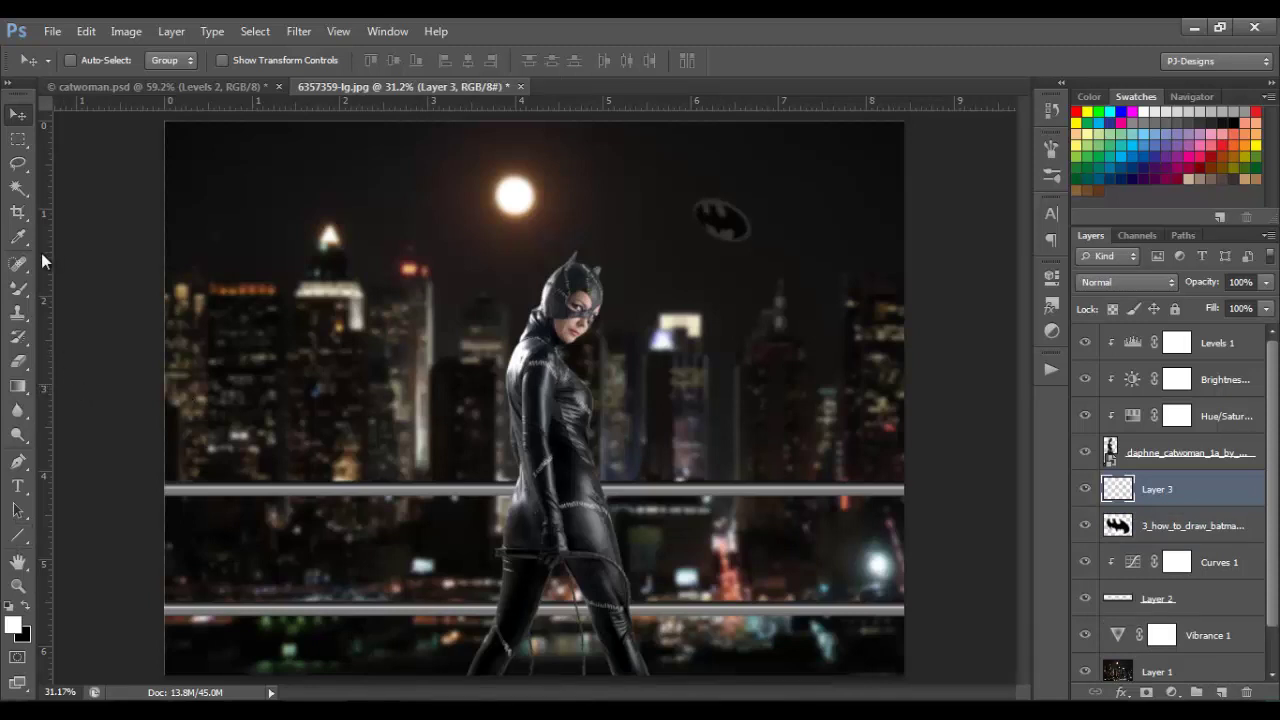
{"action": "left_click", "coordinate": [23, 286]}
{"action": "left_click", "coordinate": [52, 287]}
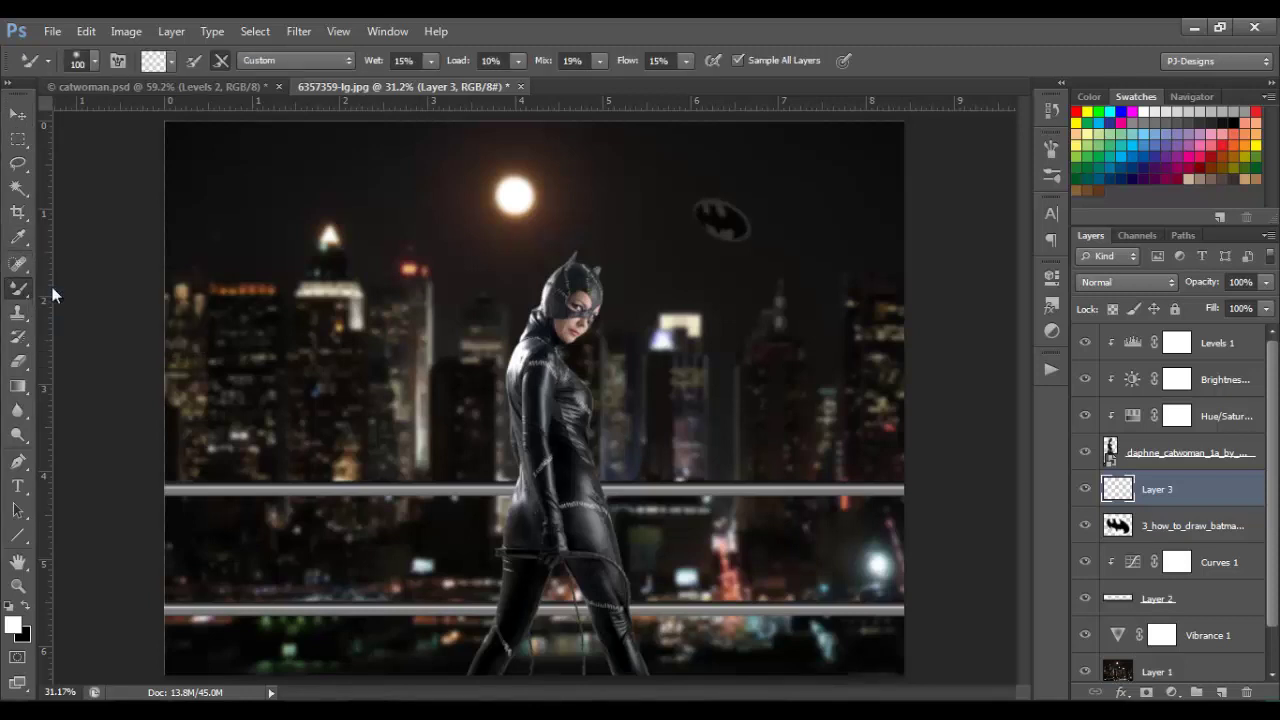
{"action": "left_click", "coordinate": [94, 62]}
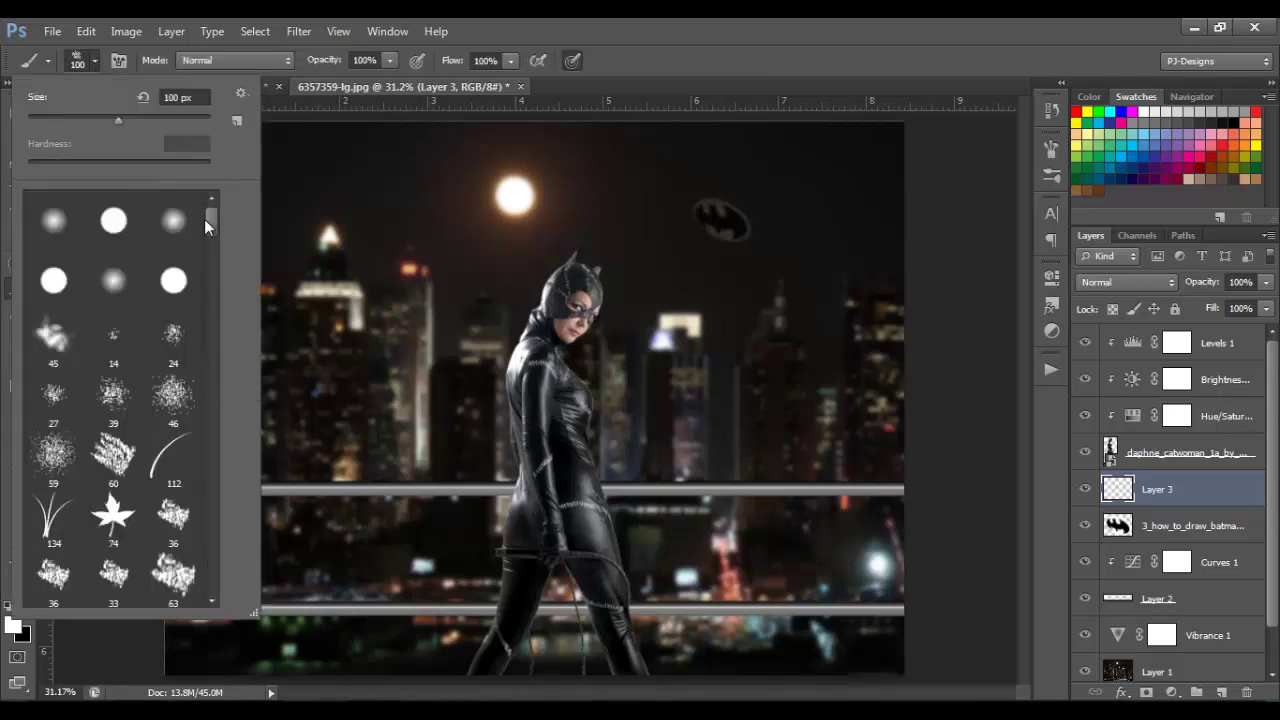
{"action": "left_click", "coordinate": [66, 230]}
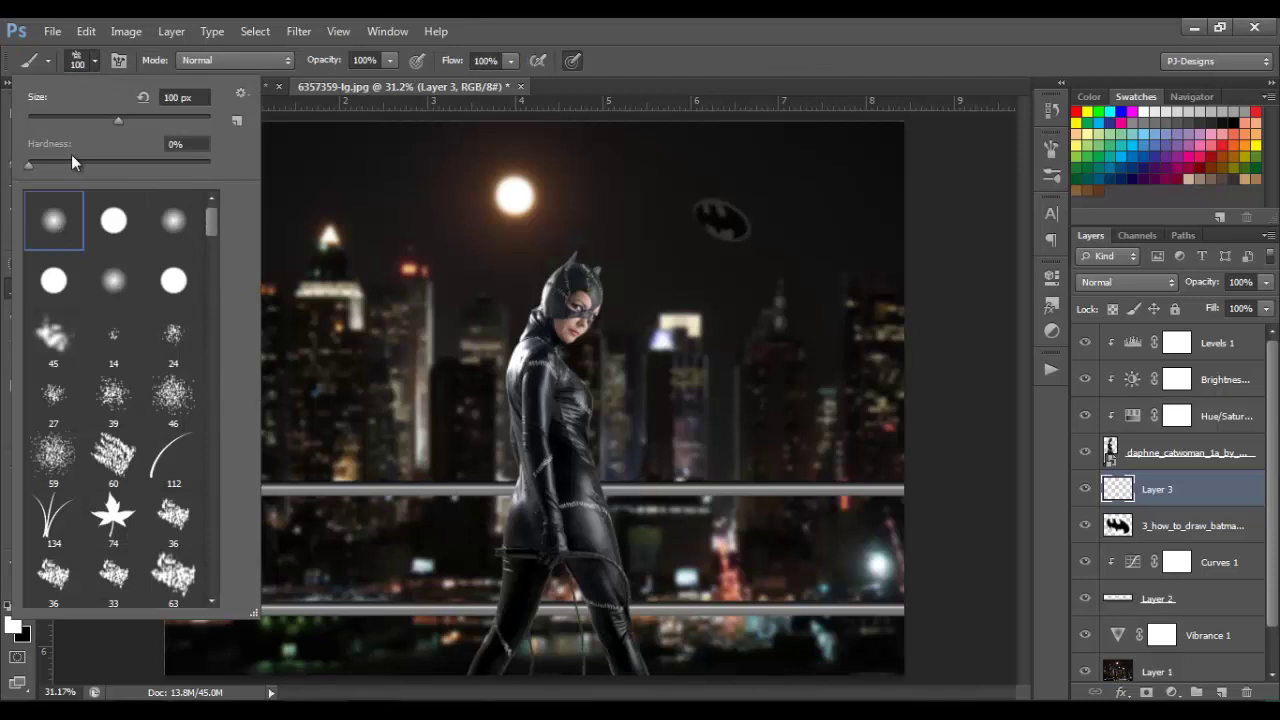
{"action": "left_click", "coordinate": [94, 58]}
{"action": "key", "text": "bracketleft"}
{"action": "key", "text": "bracketleft"}
{"action": "key", "text": "bracketleft"}
{"action": "key", "text": "bracketleft"}
{"action": "key", "text": "bracketleft"}
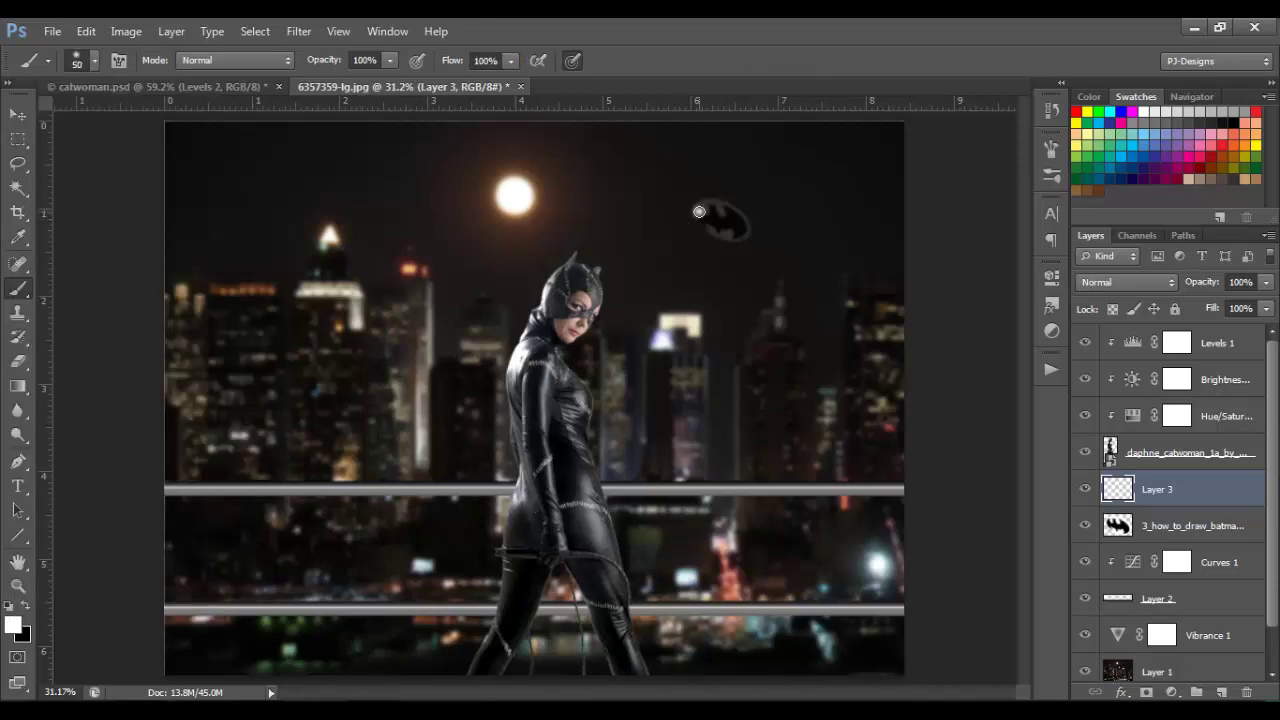
Step: Paint three straight white beams from the bat symbol down to Catwoman's torso
{"action": "left_click", "coordinate": [699, 212]}
{"action": "left_click", "coordinate": [555, 398], "text": "shift"}
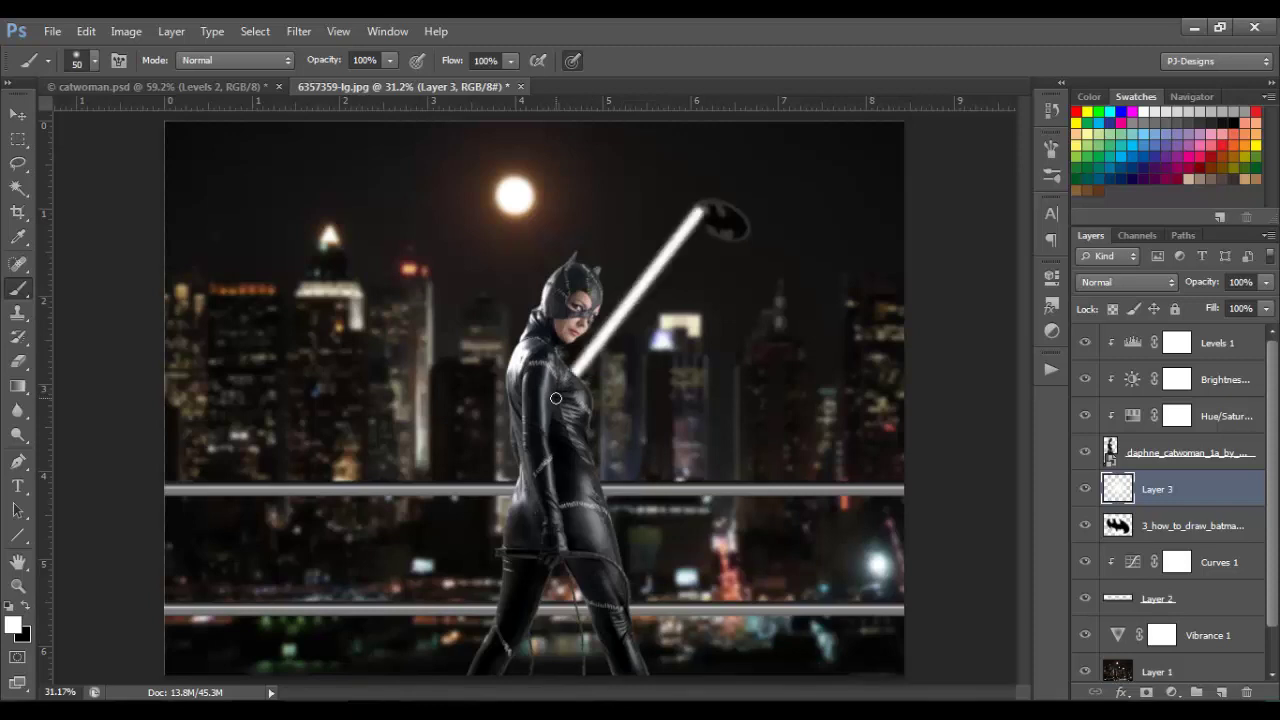
{"action": "left_click", "coordinate": [742, 235]}
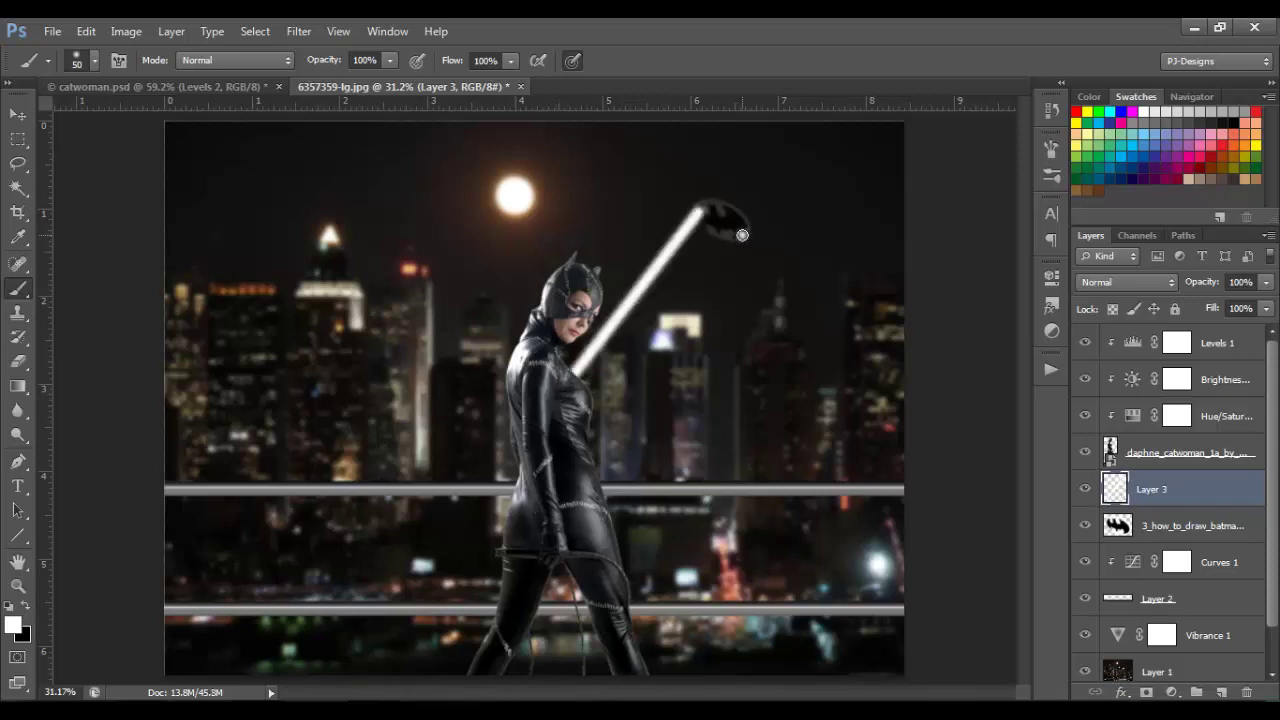
{"action": "left_click", "coordinate": [560, 400], "text": "shift"}
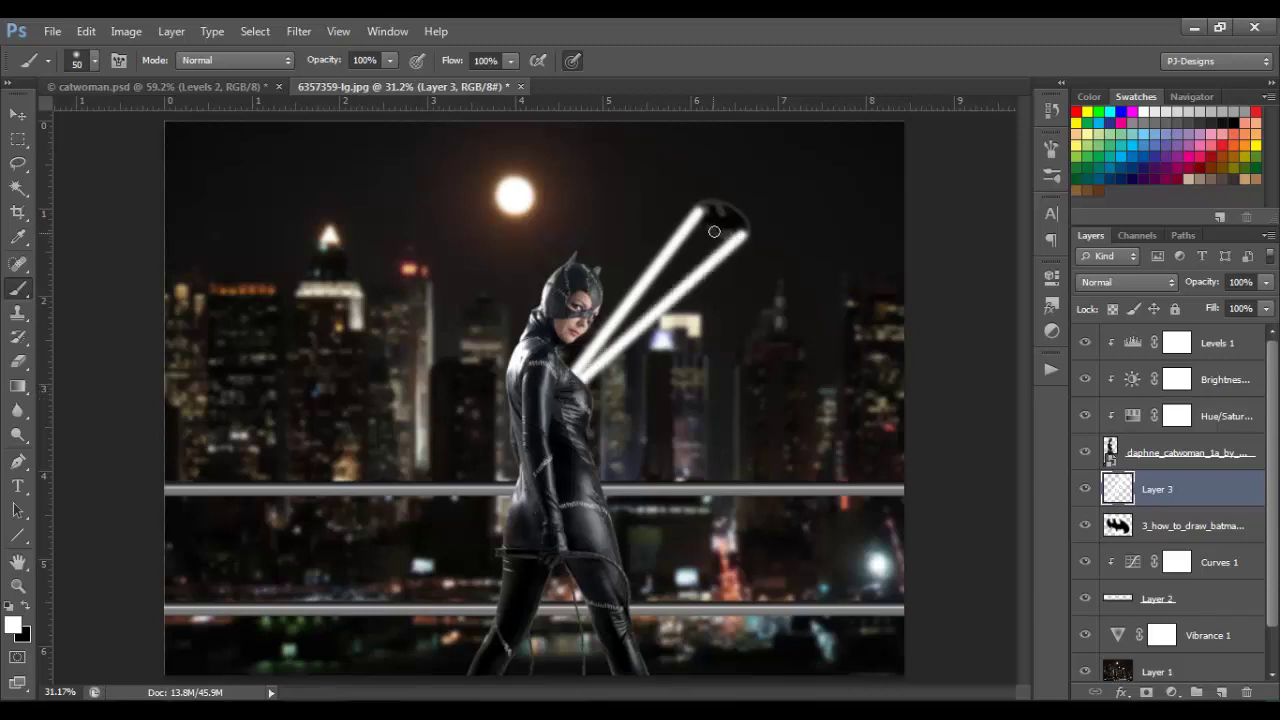
{"action": "left_click", "coordinate": [594, 358], "text": "shift"}
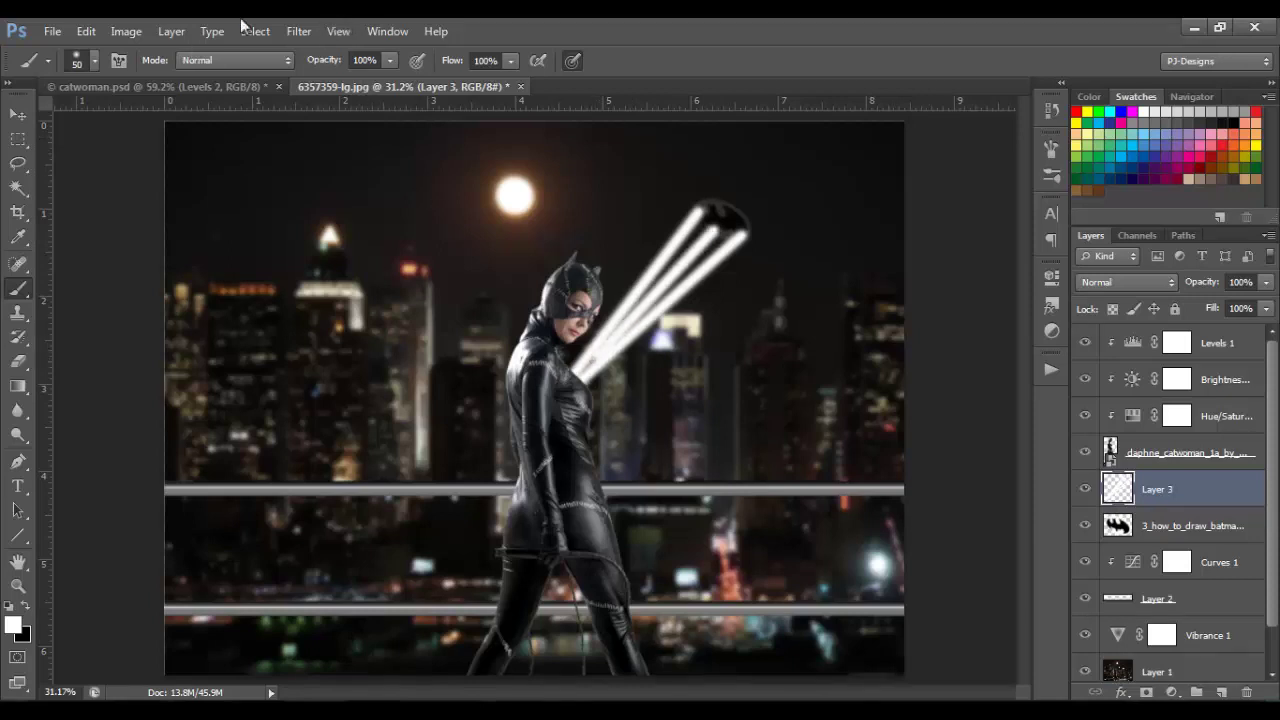
Step: Apply a Motion Blur with a 41° angle and 700-pixel distance to the beams
{"action": "key", "text": "v"}
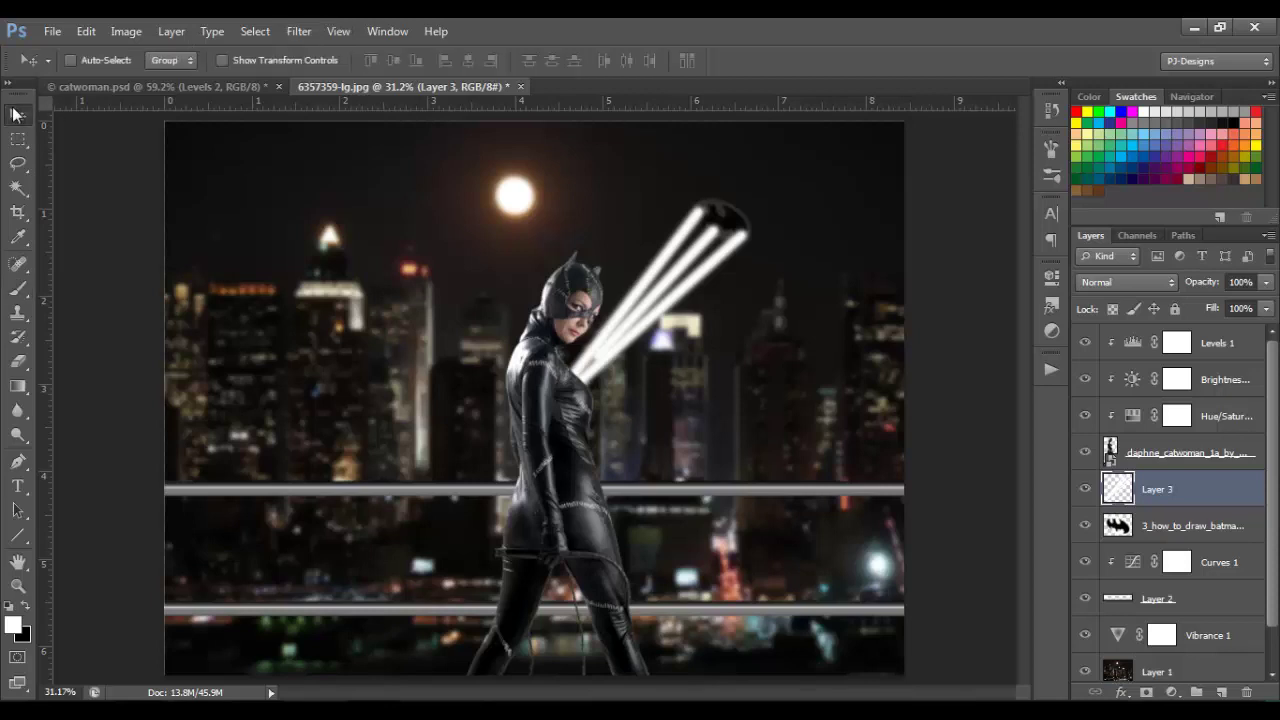
{"action": "left_click", "coordinate": [297, 32]}
{"action": "mouse_move", "coordinate": [370, 219]}
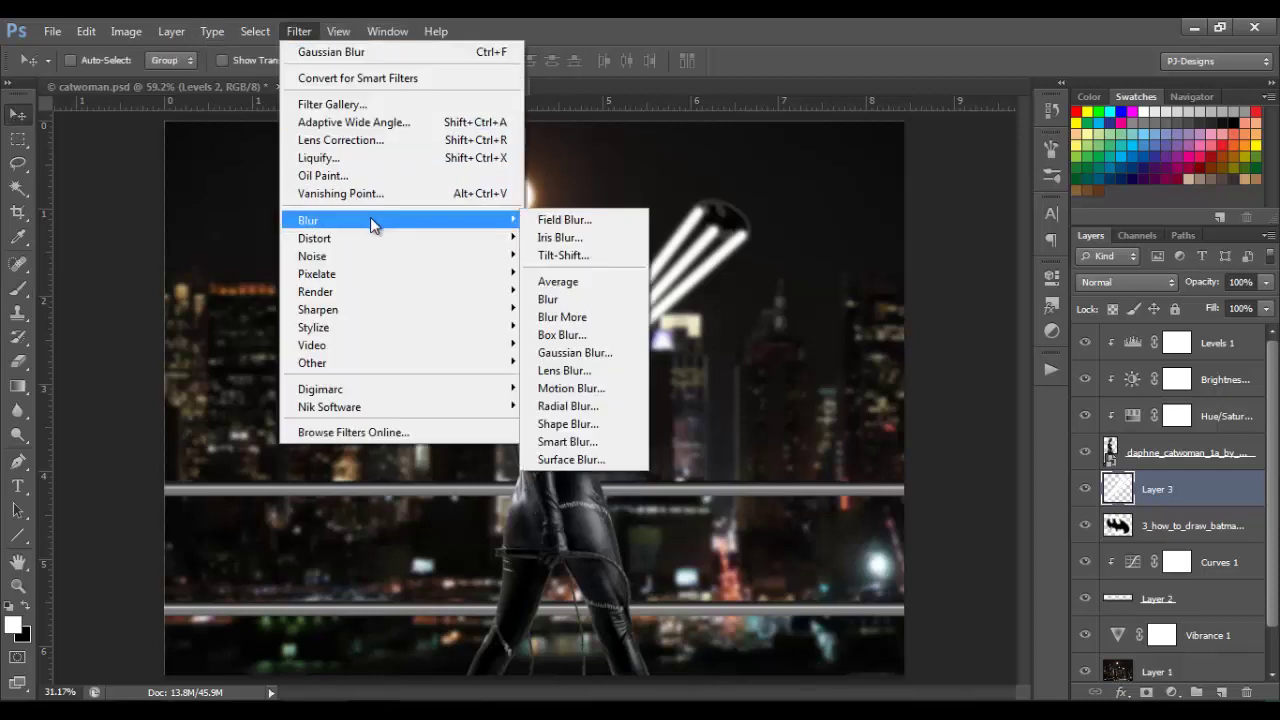
{"action": "left_click", "coordinate": [611, 385]}
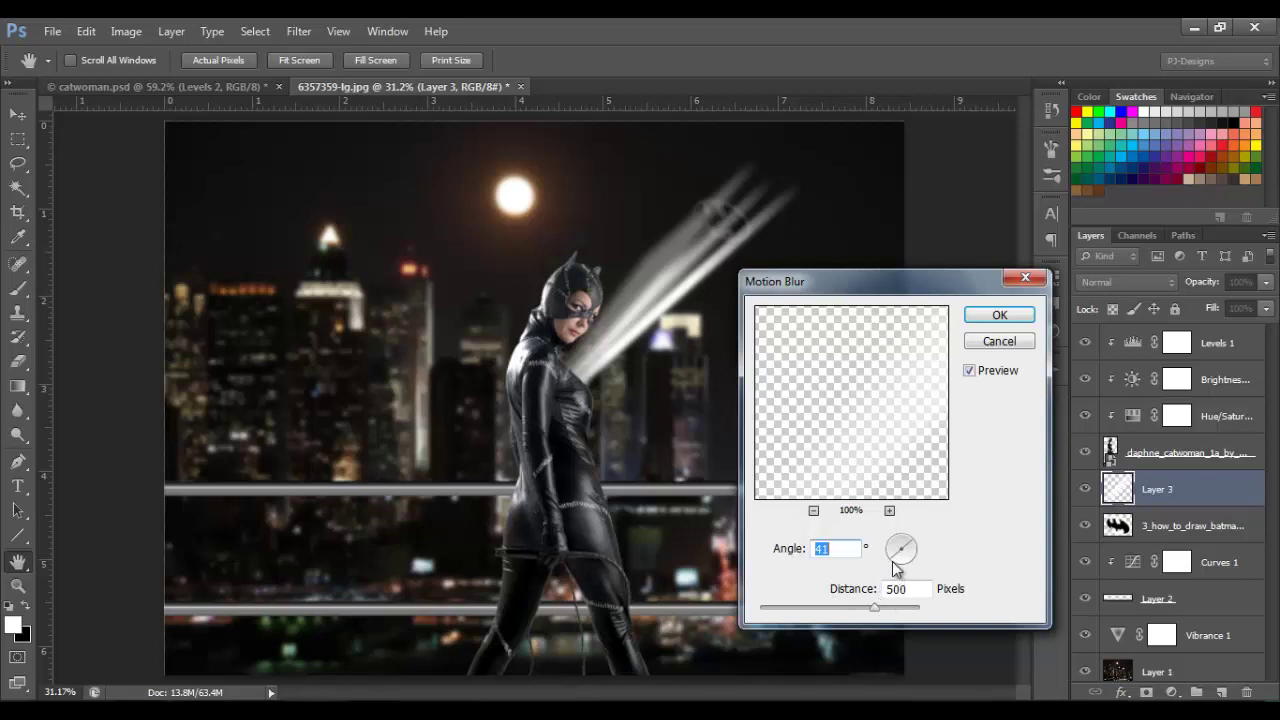
{"action": "left_click_drag", "start_coordinate": [891, 562], "coordinate": [888, 563]}
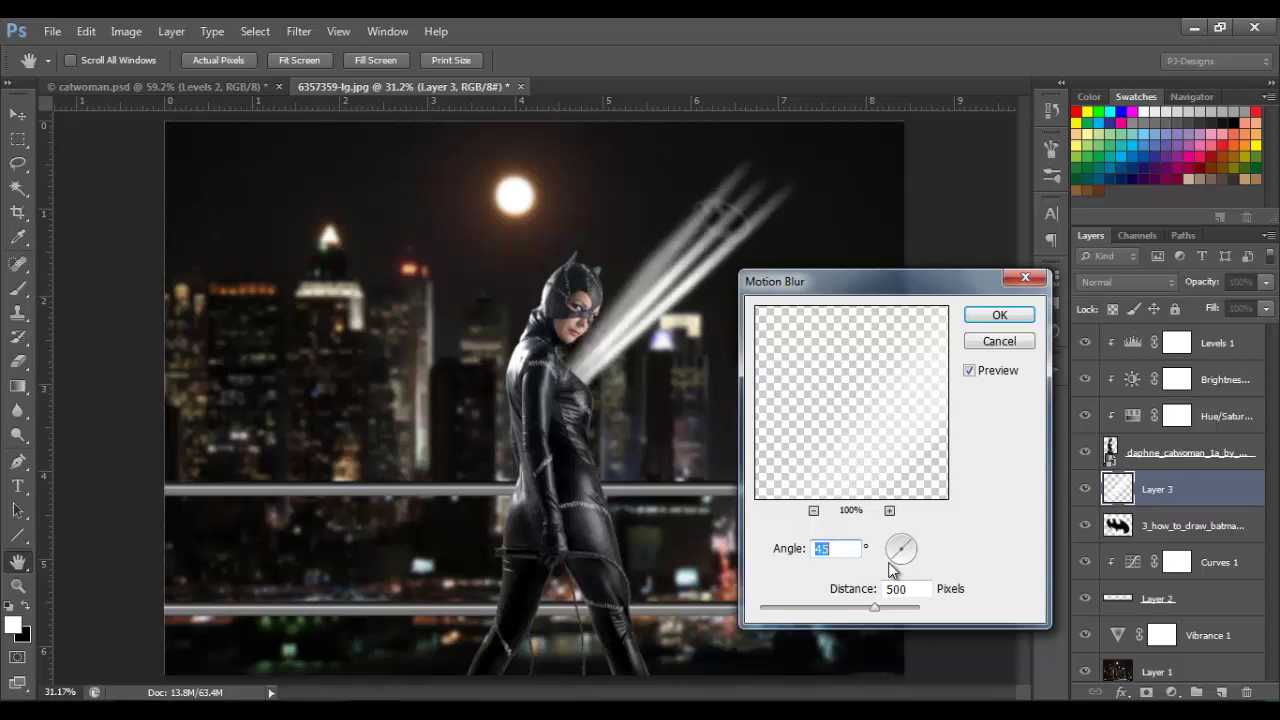
{"action": "left_click_drag", "start_coordinate": [890, 563], "coordinate": [889, 566]}
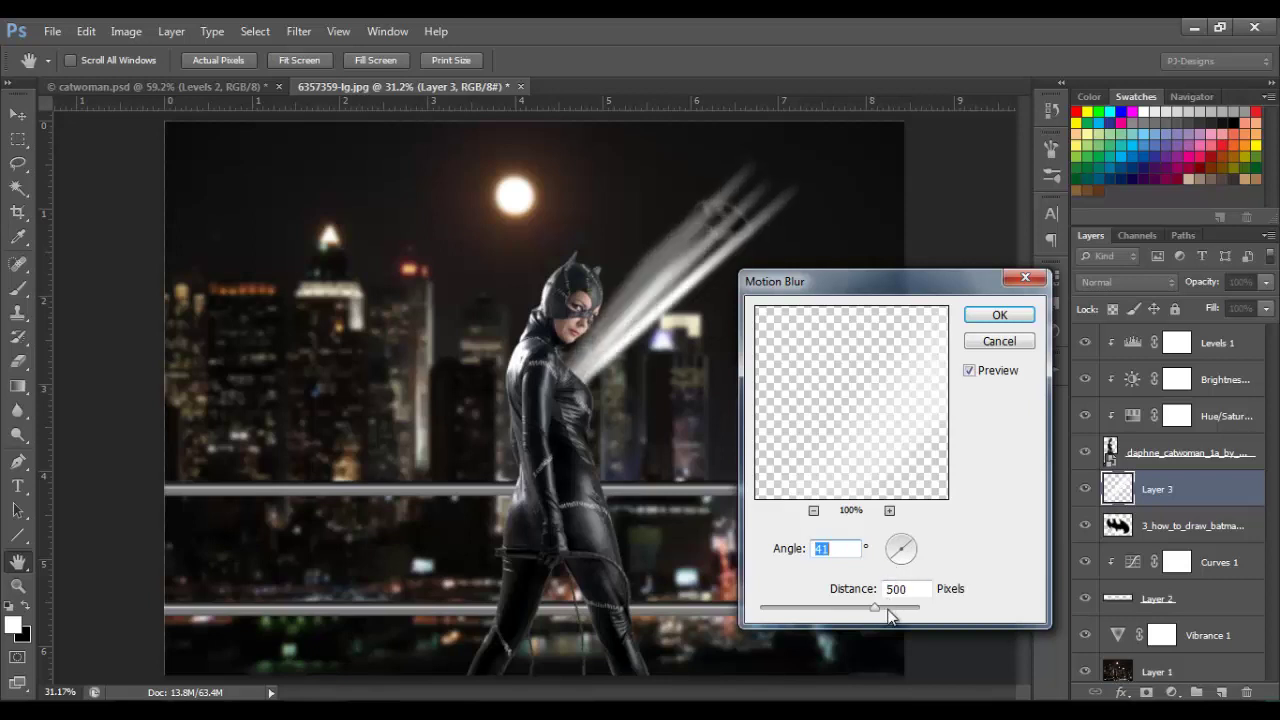
{"action": "key", "text": "Tab"}
{"action": "type", "text": "700"}
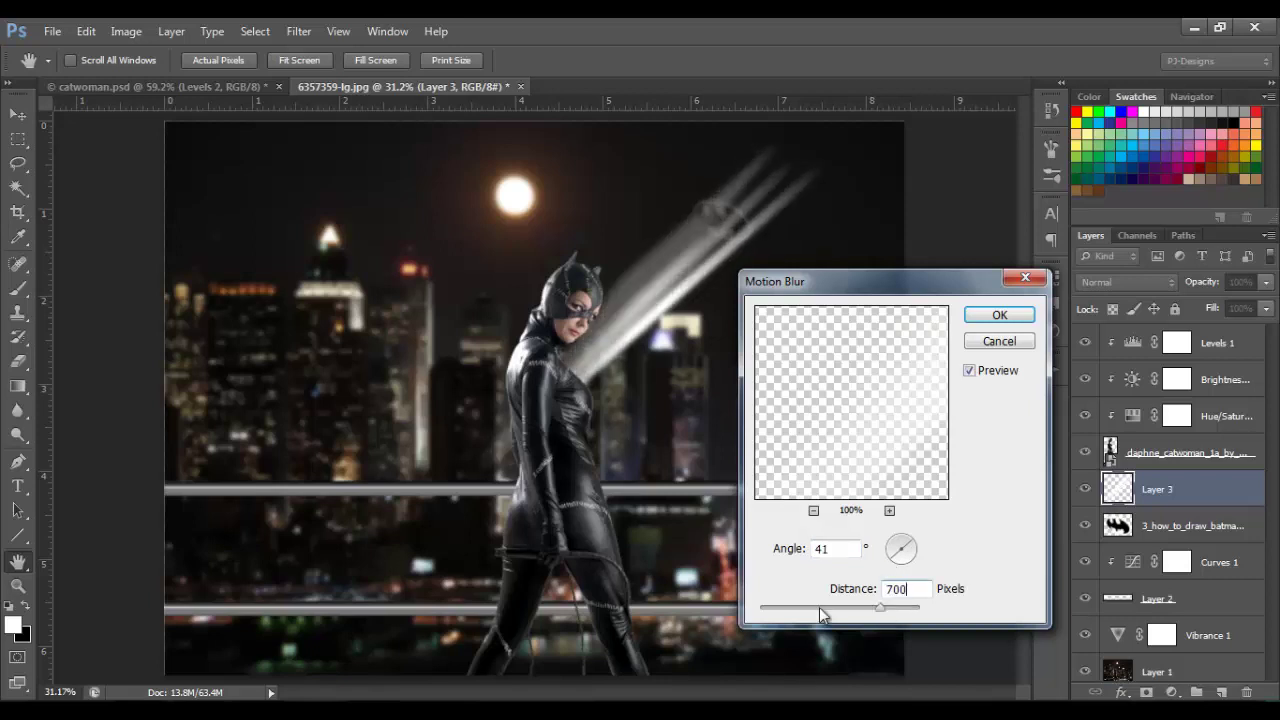
{"action": "left_click", "coordinate": [990, 314]}
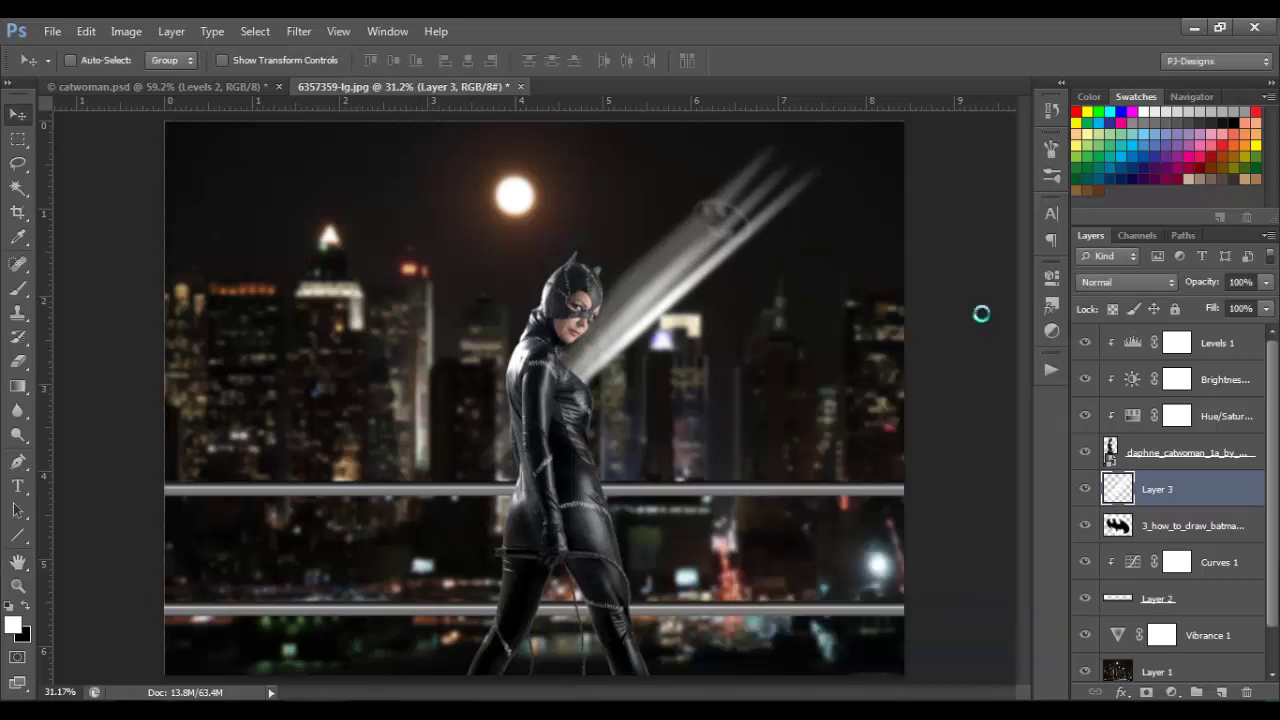
Step: Pick an enlarged soft Eraser and zoom in to 50% on the bat symbol
{"action": "left_click", "coordinate": [19, 362]}
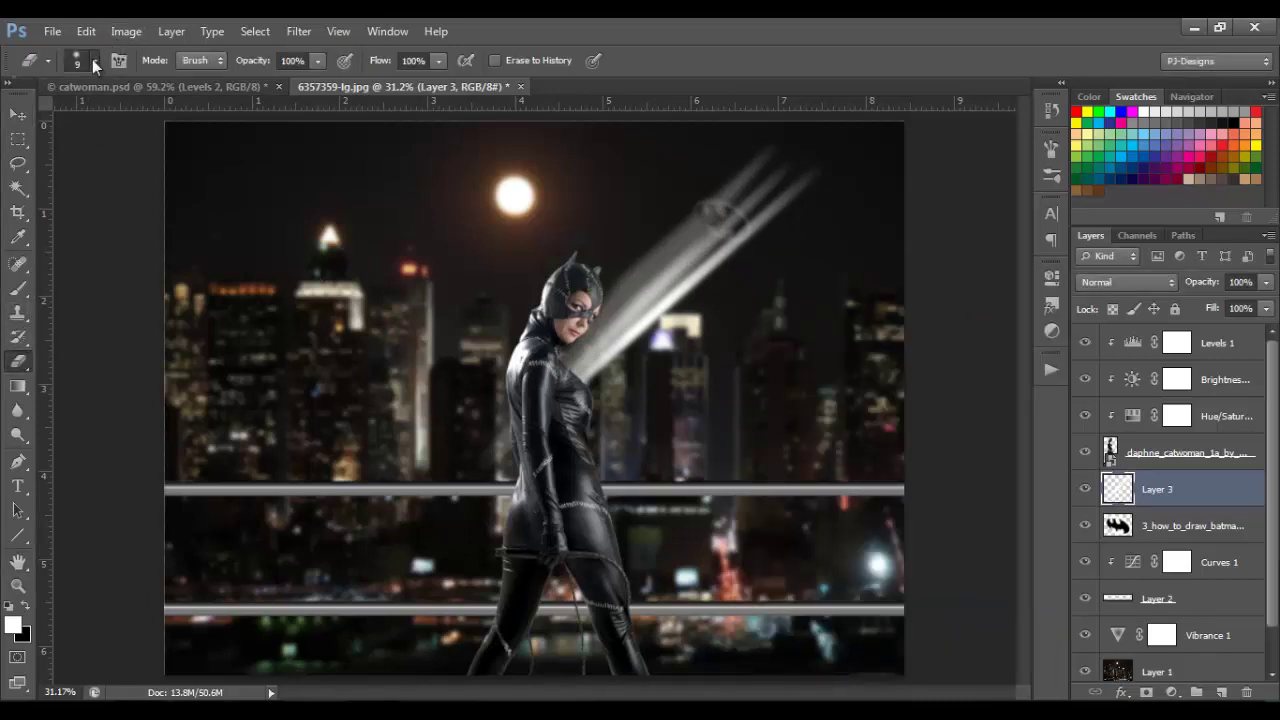
{"action": "left_click", "coordinate": [92, 59]}
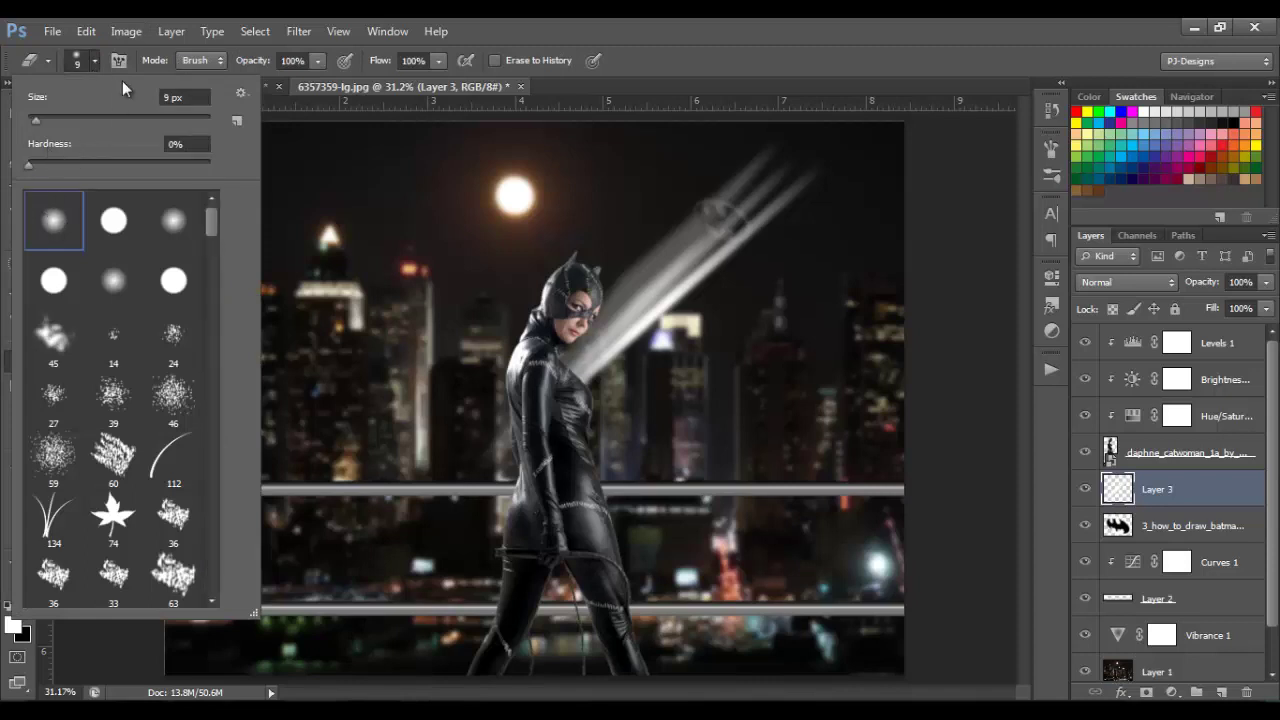
{"action": "left_click", "coordinate": [94, 62]}
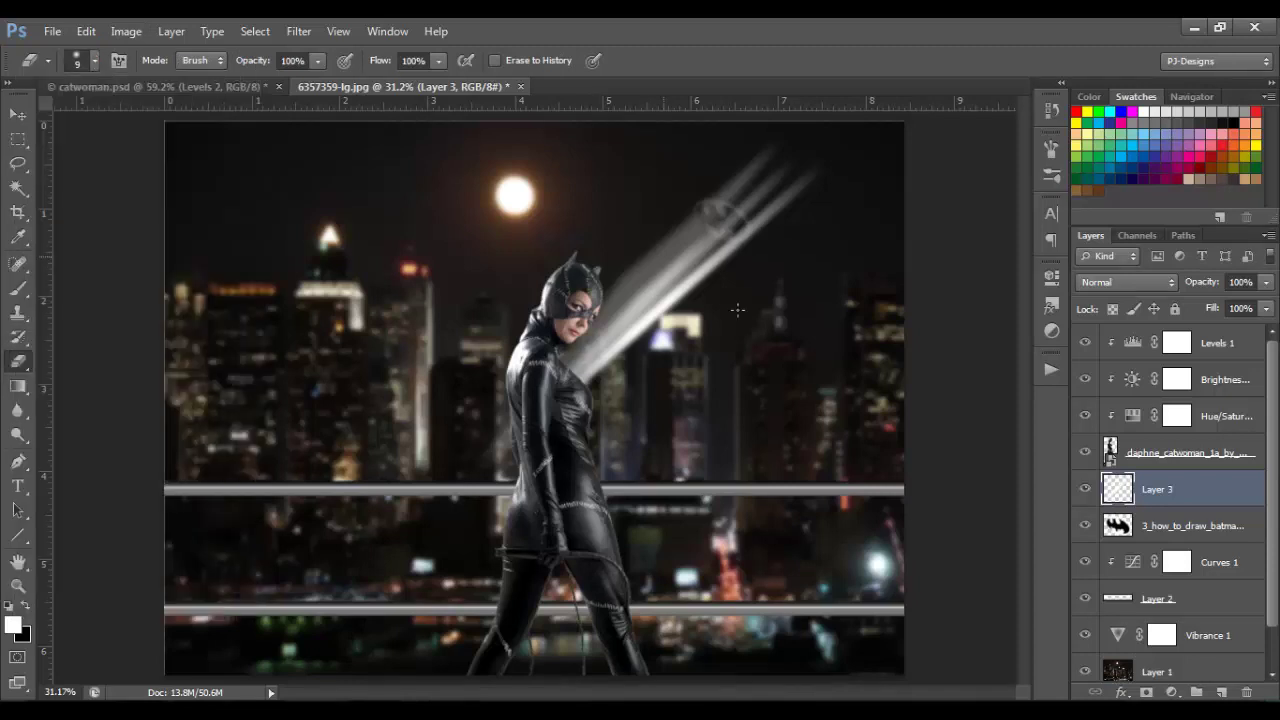
{"action": "key", "text": "bracketright"}
{"action": "key", "text": "bracketright"}
{"action": "key", "text": "bracketright"}
{"action": "key", "text": "bracketright"}
{"action": "key", "text": "bracketright"}
{"action": "key", "text": "bracketright"}
{"action": "key", "text": "ctrl+plus"}
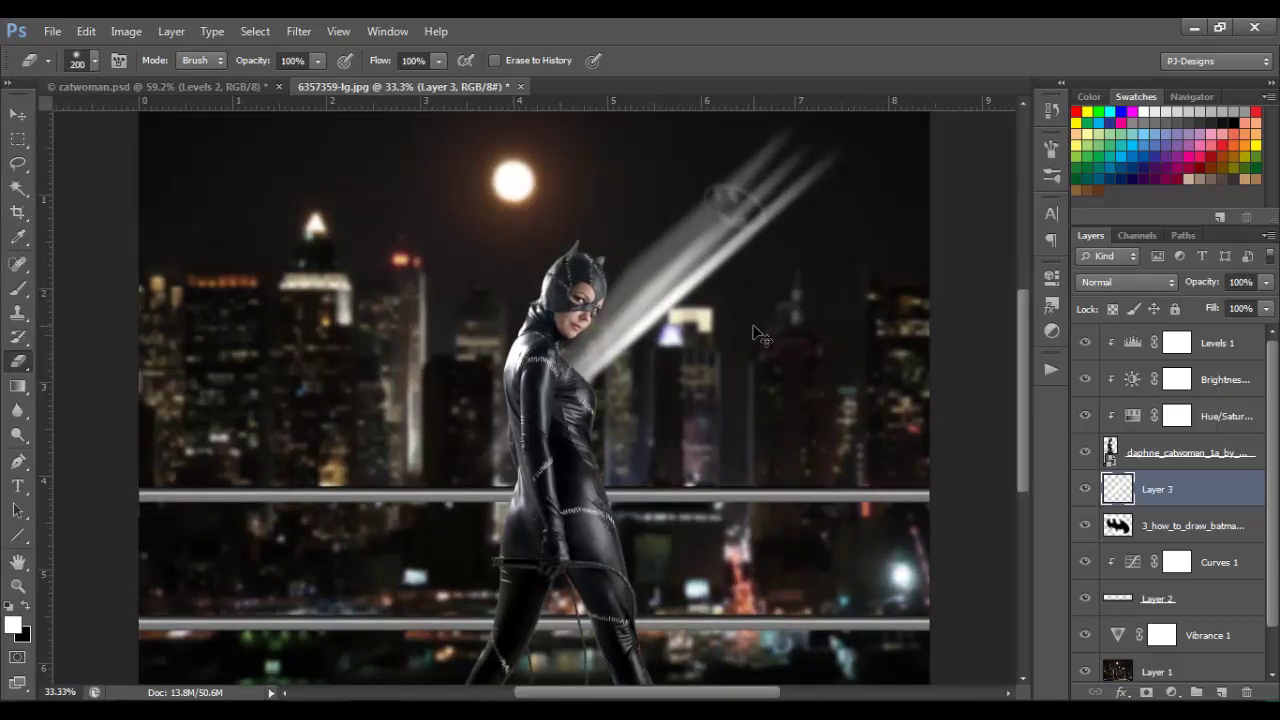
{"action": "key", "text": "ctrl+plus"}
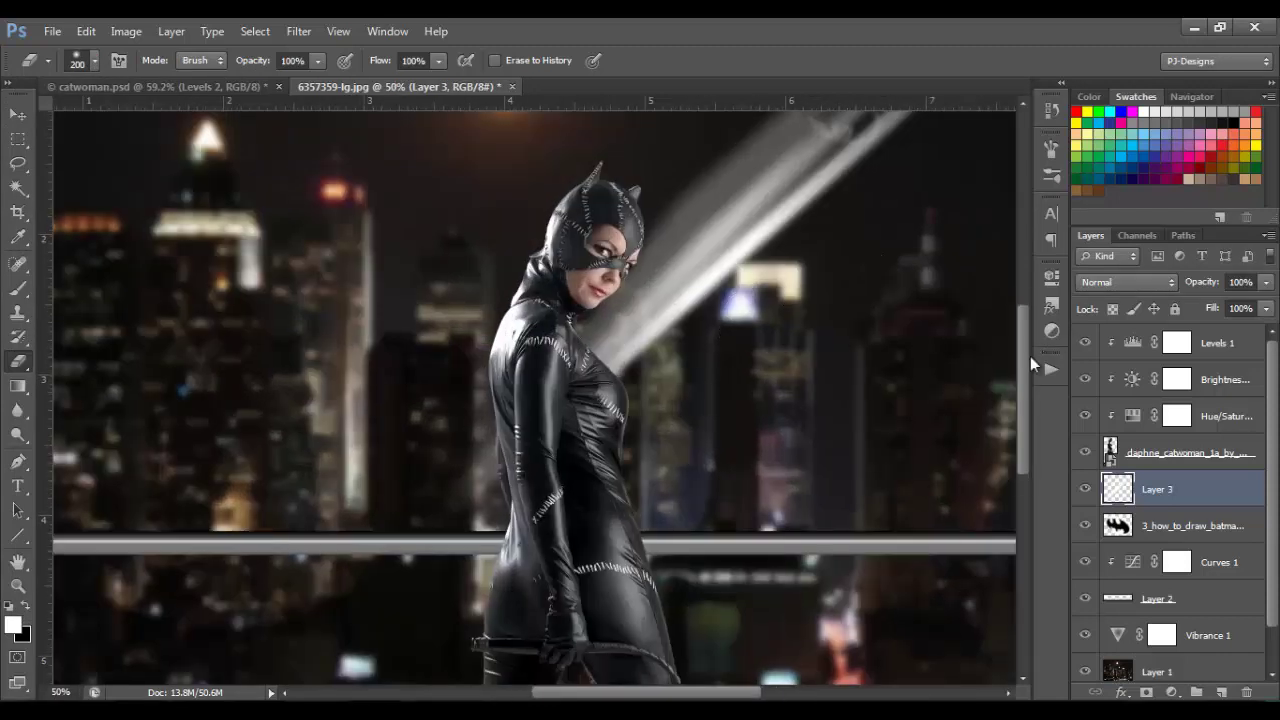
{"action": "scroll", "coordinate": [1027, 300], "scroll_direction": "up", "scroll_amount": 1}
{"action": "scroll", "coordinate": [1020, 275], "scroll_direction": "up", "scroll_amount": 5}
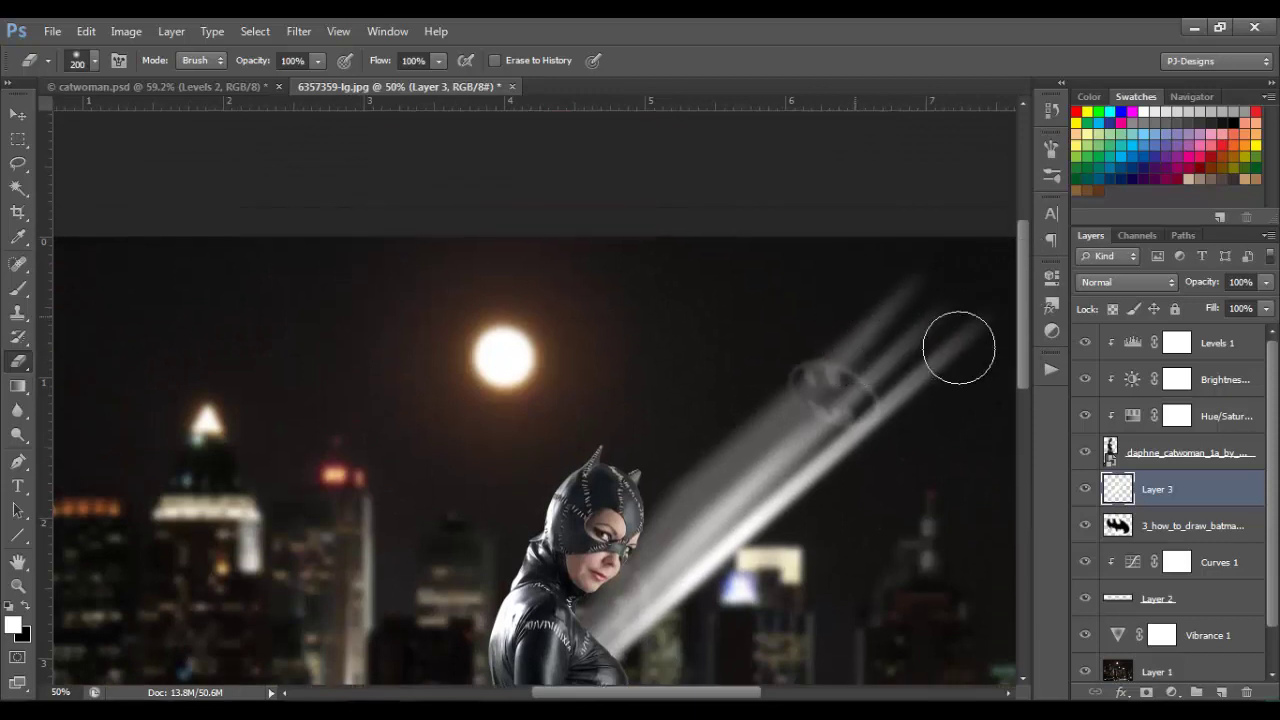
Step: Erase the beam tips overshooting the bat symbol, using 80- and 250-pixel eraser sizes
{"action": "mouse_move", "coordinate": [951, 303]}
{"action": "left_mouse_down"}
{"action": "mouse_move", "coordinate": [937, 379]}
{"action": "mouse_move", "coordinate": [848, 326]}
{"action": "left_mouse_up"}
{"action": "key", "text": "bracketleft"}
{"action": "key", "text": "bracketleft"}
{"action": "key", "text": "bracketleft"}
{"action": "key", "text": "bracketleft"}
{"action": "key", "text": "bracketleft"}
{"action": "key", "text": "bracketleft"}
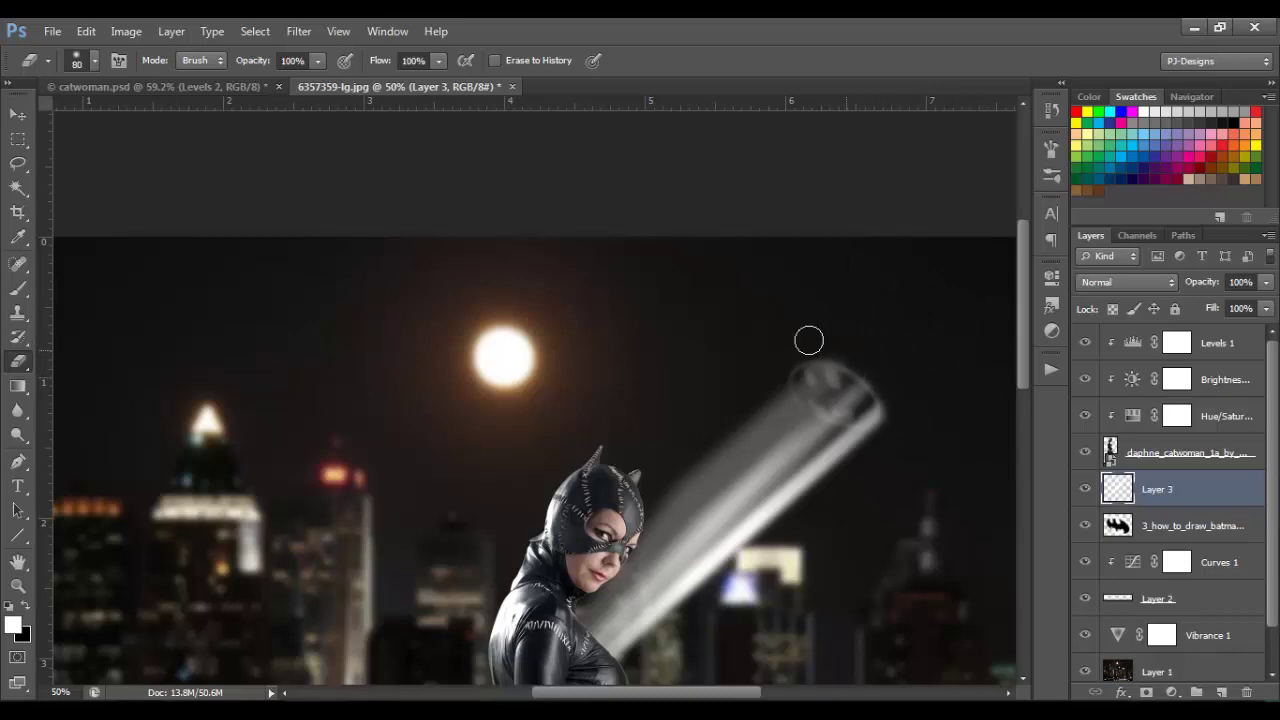
{"action": "left_click_drag", "start_coordinate": [1022, 300], "coordinate": [1026, 401]}
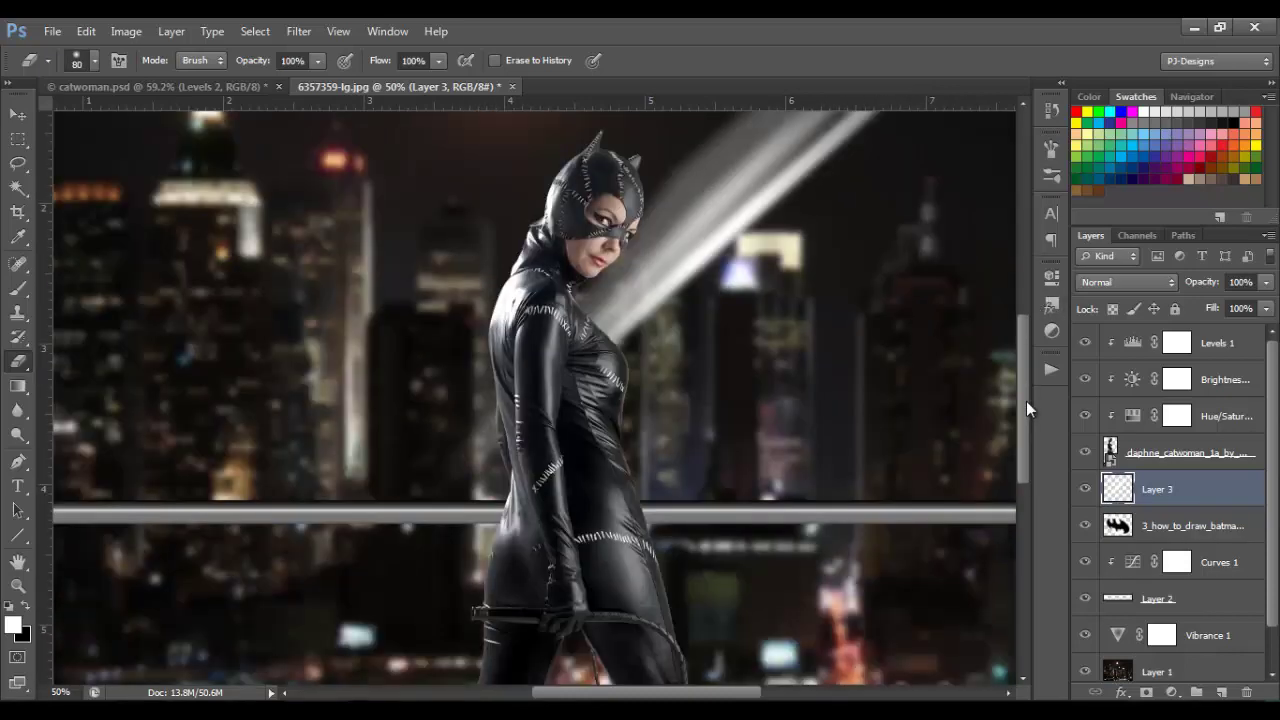
{"action": "key", "text": "bracketright"}
{"action": "key", "text": "bracketright"}
{"action": "key", "text": "bracketright"}
{"action": "key", "text": "bracketright"}
{"action": "key", "text": "bracketright"}
{"action": "key", "text": "bracketright"}
{"action": "key", "text": "bracketright"}
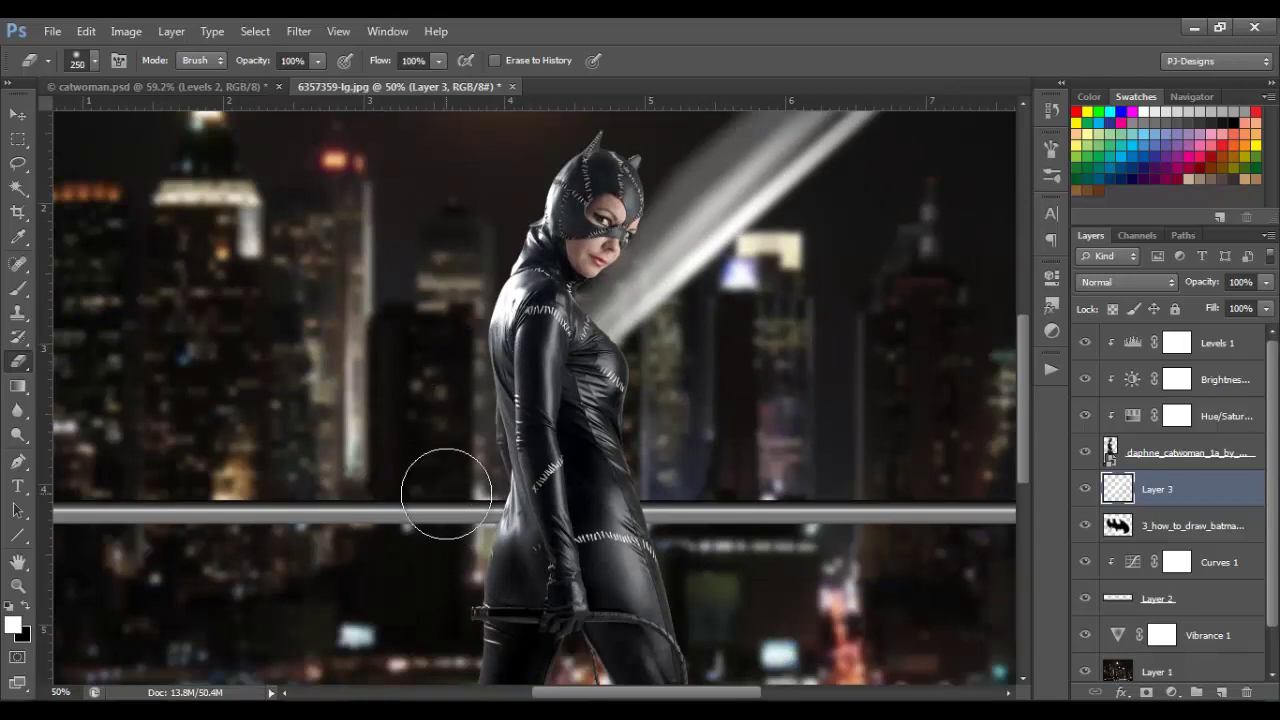
{"action": "scroll", "coordinate": [446, 494], "scroll_direction": "down", "scroll_amount": 2}
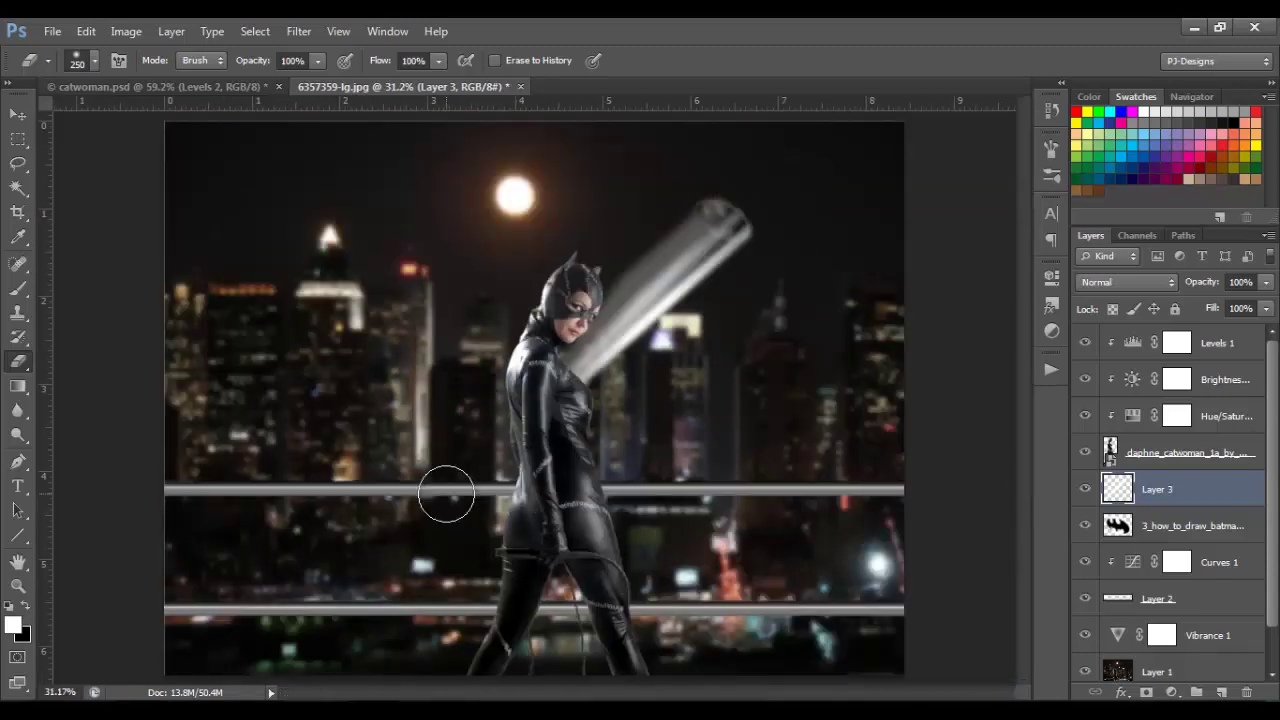
Step: Set the beam layer to 50% opacity and add a mask to the Batman logo layer, painting in black
{"action": "left_click", "coordinate": [1266, 283]}
{"action": "left_click", "coordinate": [1222, 304]}
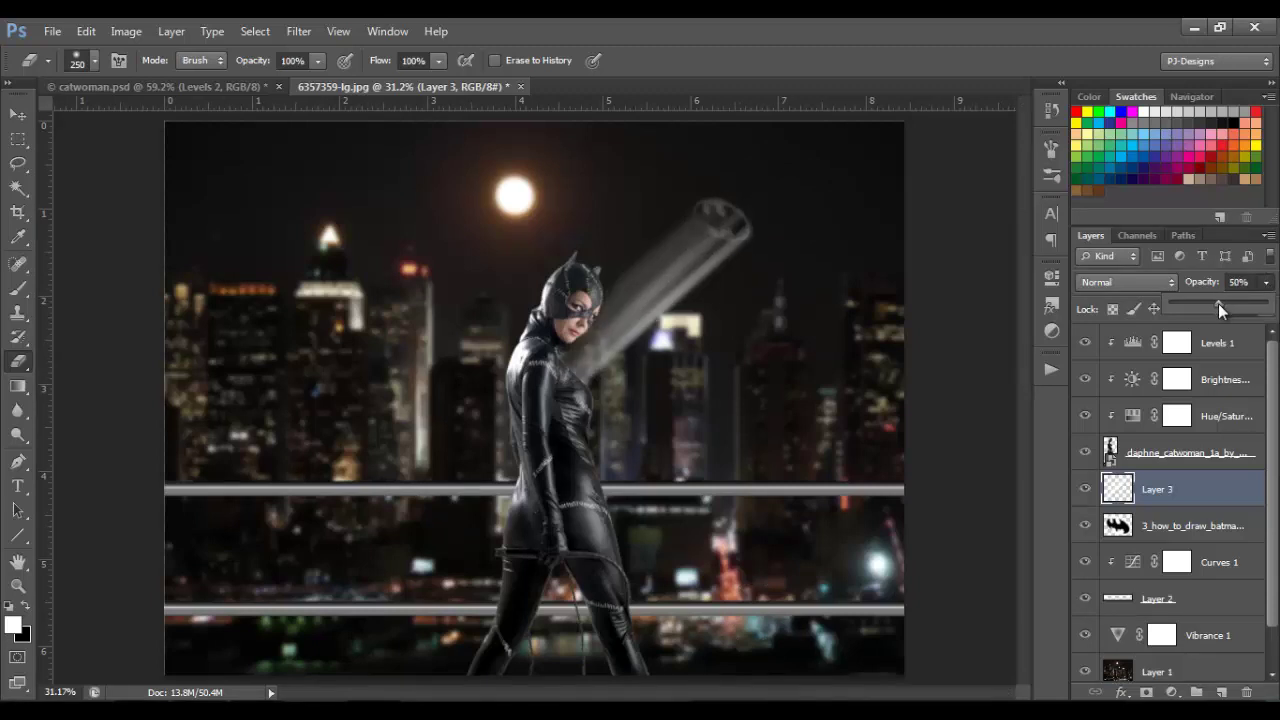
{"action": "left_click", "coordinate": [1163, 530]}
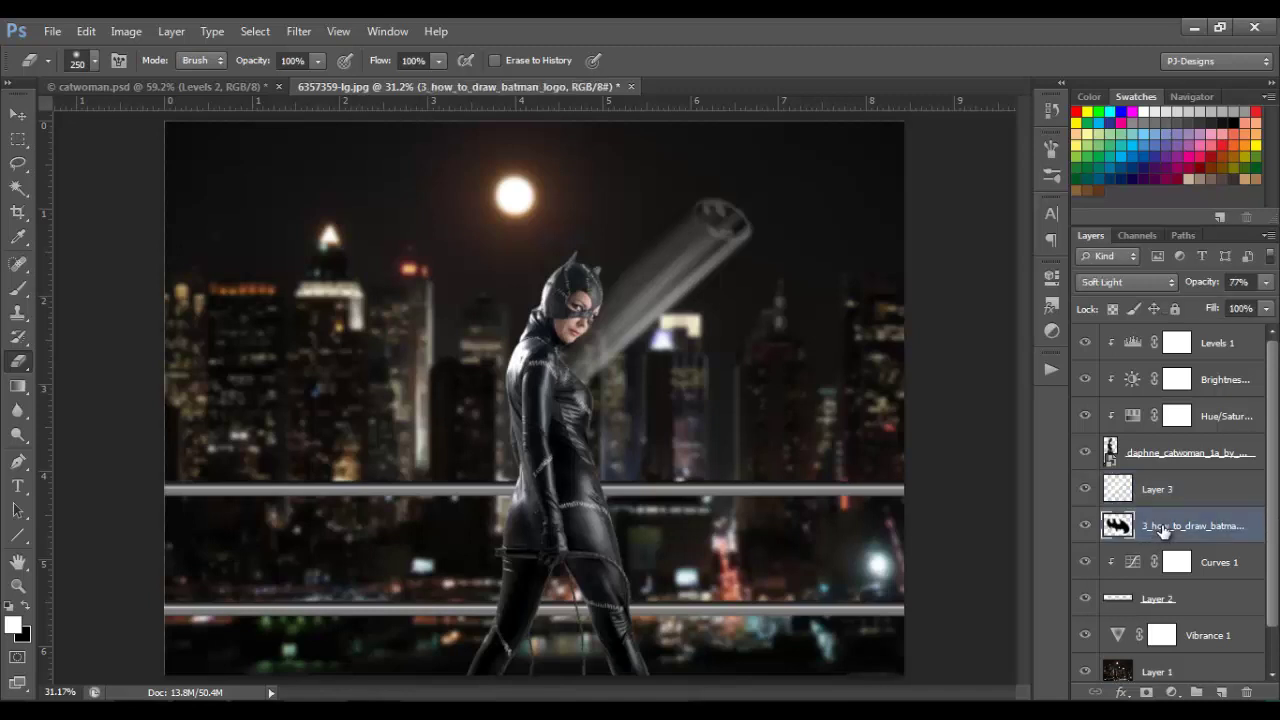
{"action": "left_click", "coordinate": [1146, 692]}
{"action": "key", "text": "x"}
{"action": "left_click", "coordinate": [19, 287]}
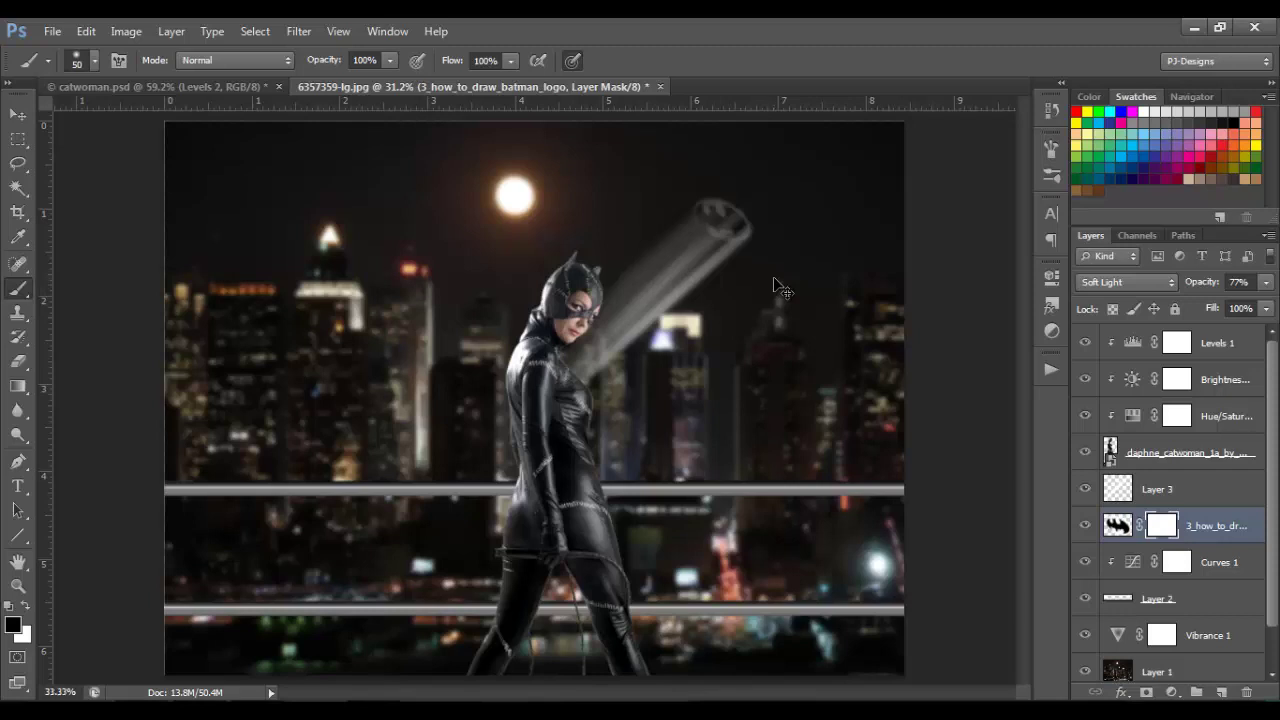
Step: Zoom to 50% and set a 25%-opacity, 70-pixel brush for the logo mask
{"action": "key", "text": "ctrl+plus"}
{"action": "key", "text": "ctrl+plus"}
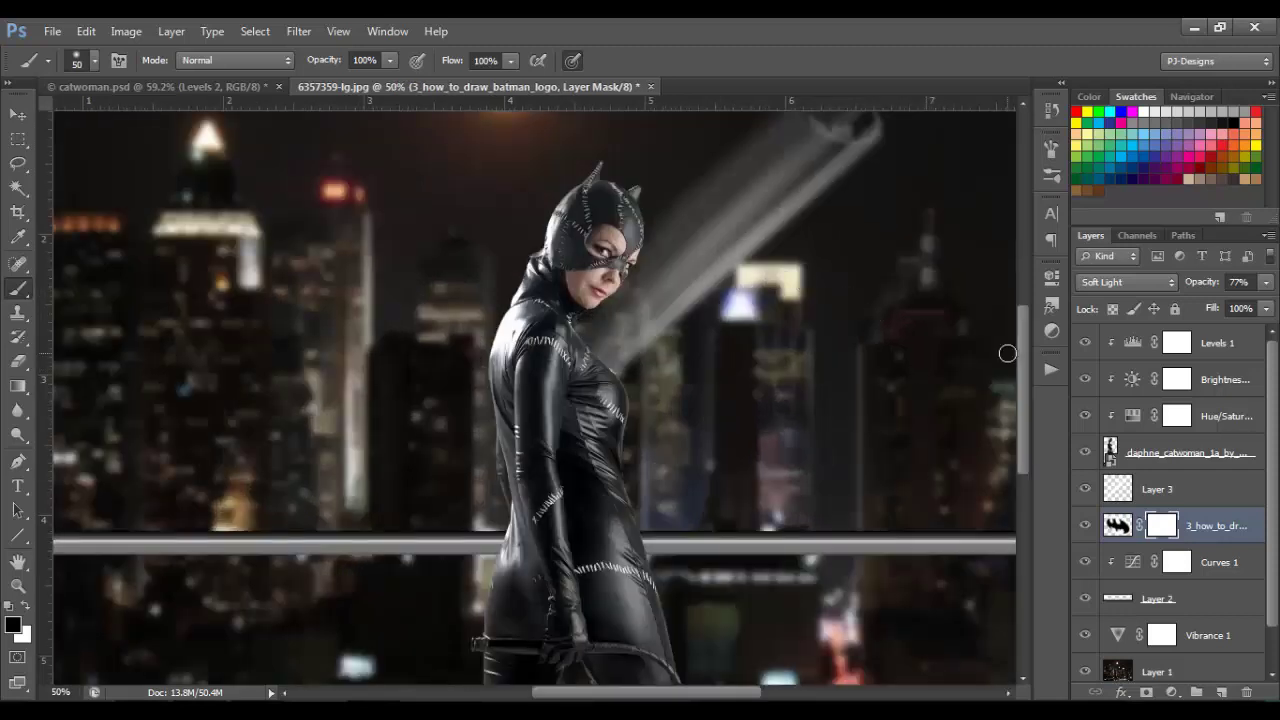
{"action": "scroll", "coordinate": [1025, 337], "scroll_direction": "up", "scroll_amount": 5}
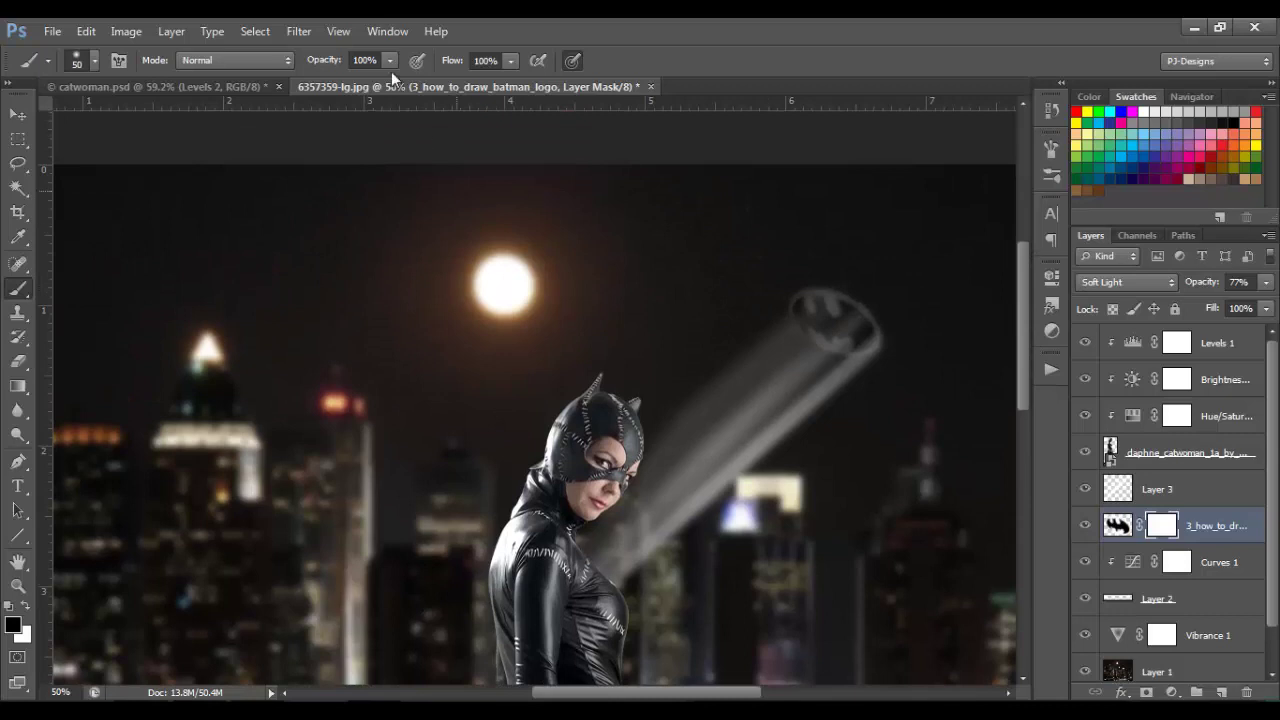
{"action": "left_click_drag", "start_coordinate": [392, 58], "coordinate": [318, 78]}
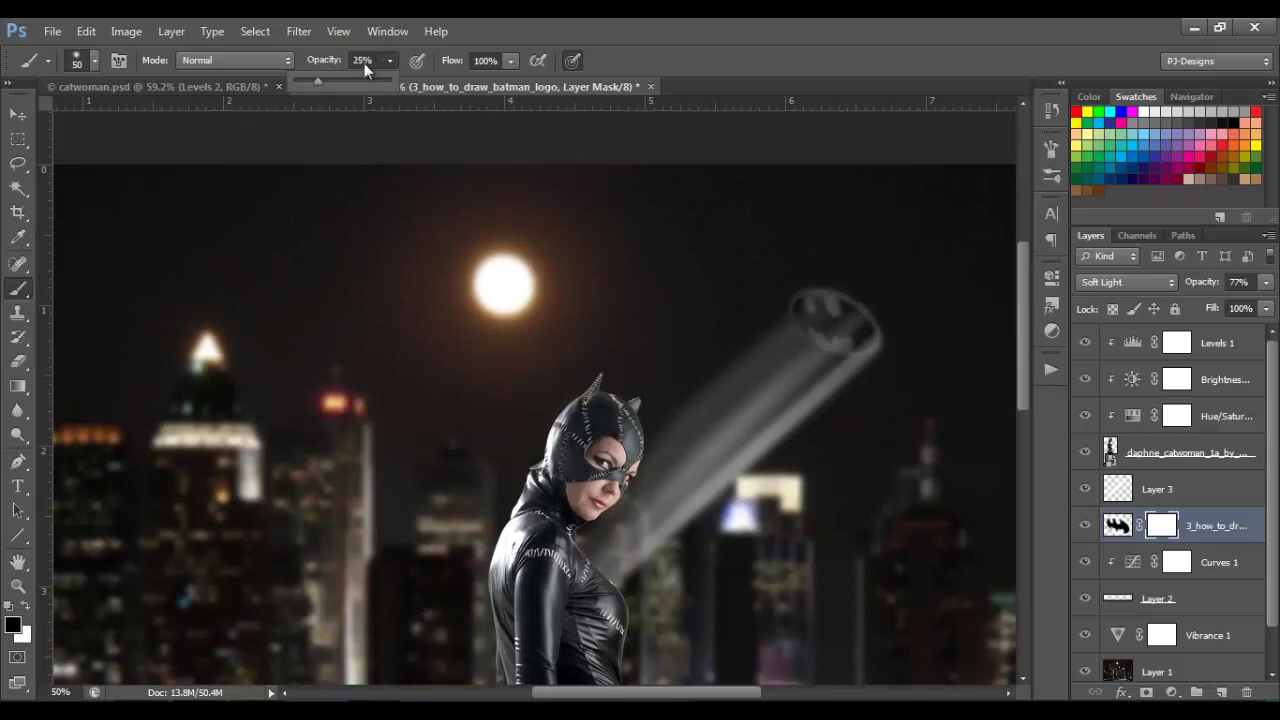
{"action": "left_click", "coordinate": [392, 62]}
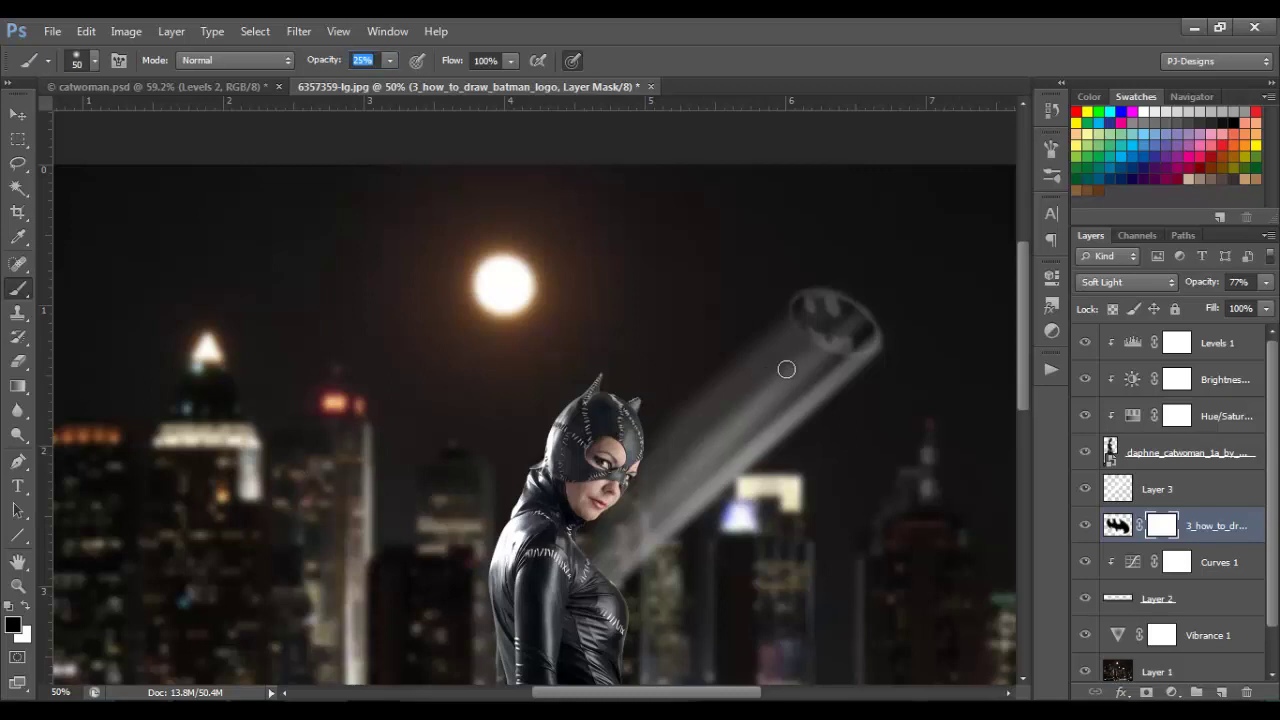
{"action": "key", "text": "bracketright"}
{"action": "key", "text": "bracketright"}
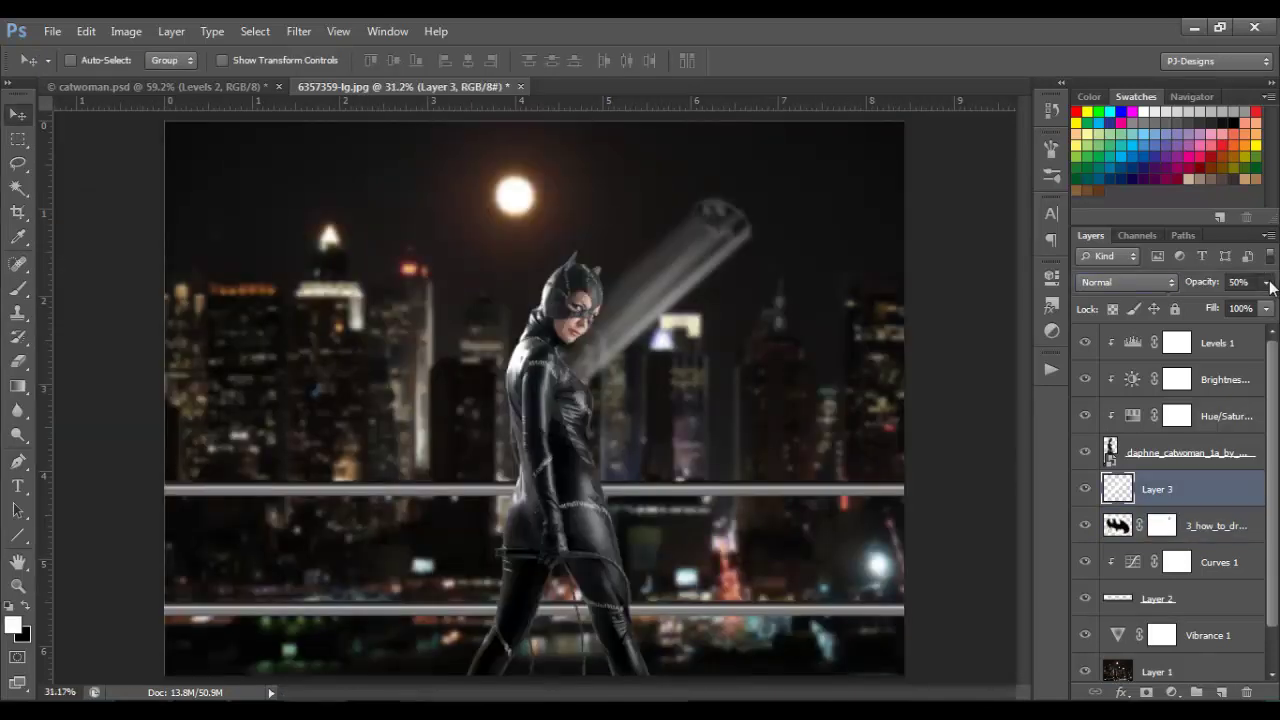
Step: Toggle the light beam layer off and on to compare, then set it to 40% opacity
{"action": "left_click", "coordinate": [1267, 283]}
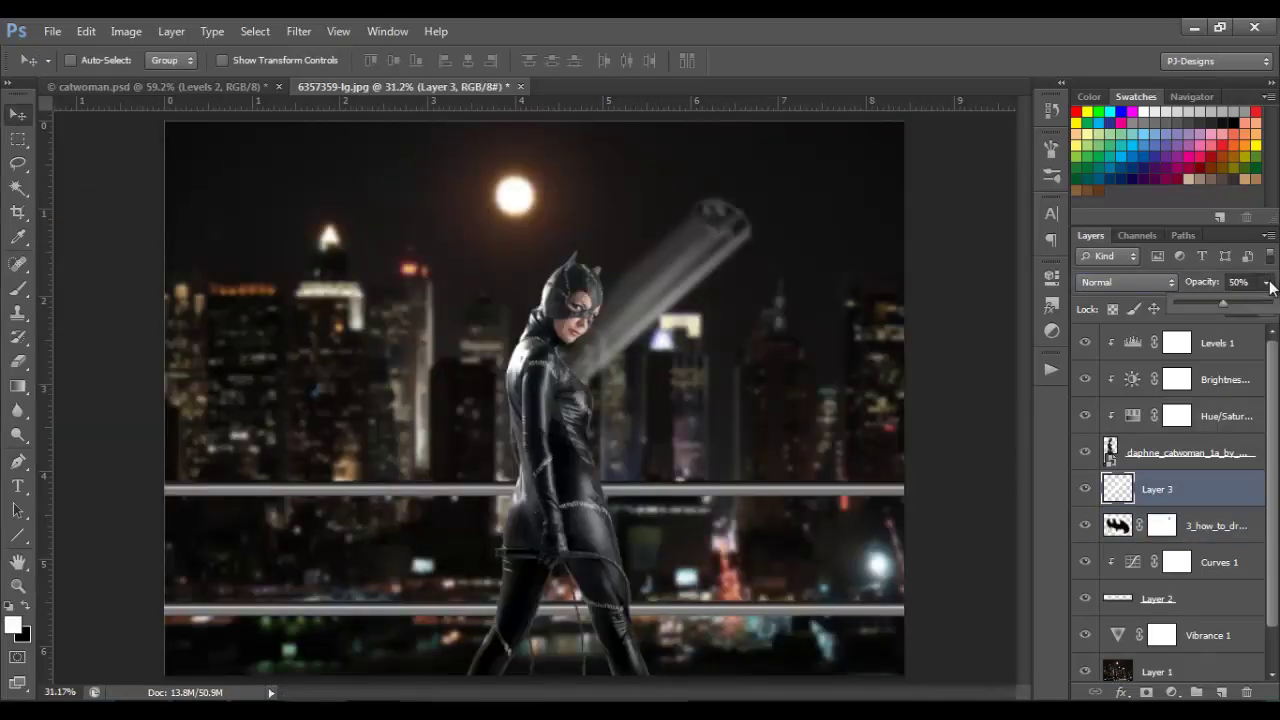
{"action": "left_click", "coordinate": [1088, 491]}
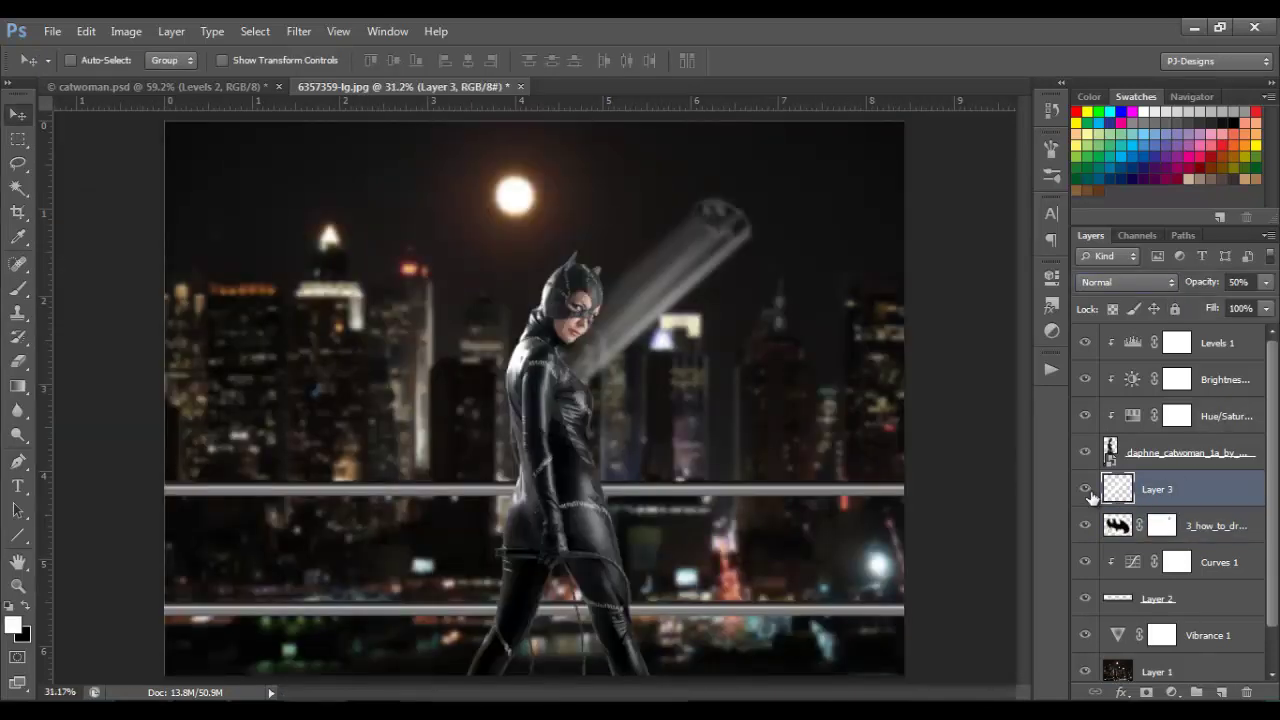
{"action": "left_click", "coordinate": [1088, 491]}
{"action": "left_click", "coordinate": [1265, 282]}
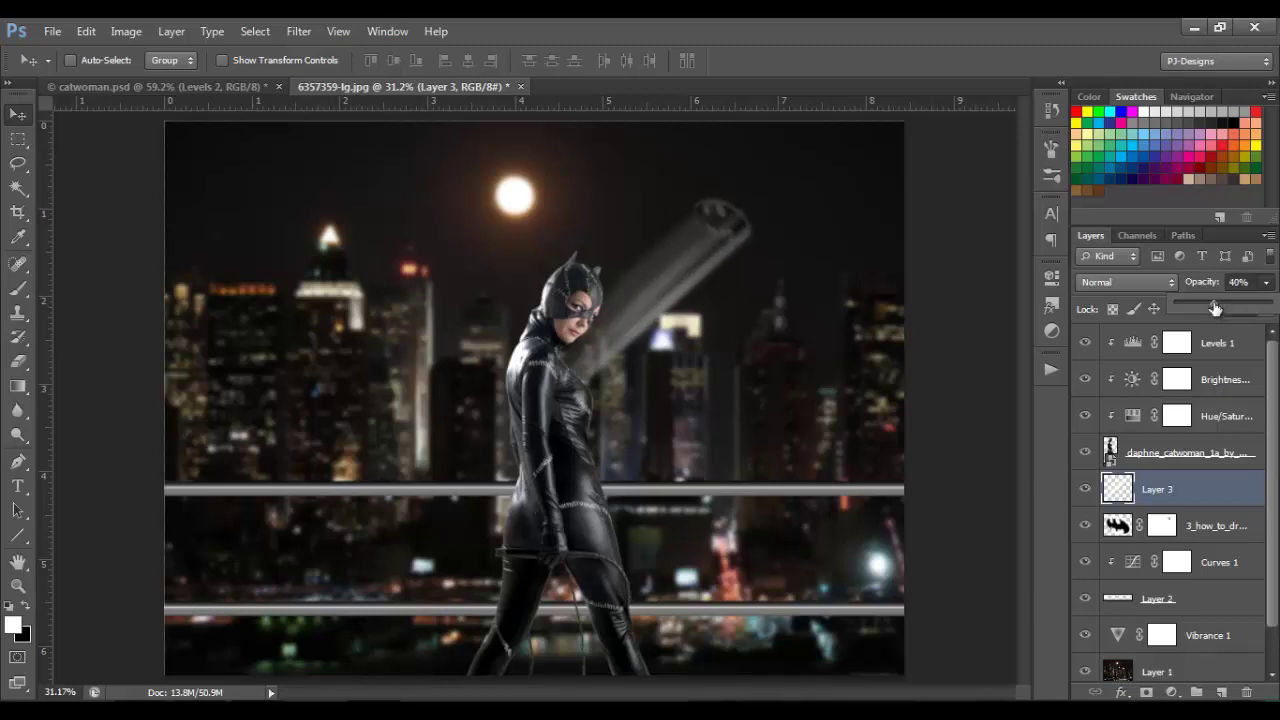
Step: Add a mask to the light beam layer and paint black to fade it near Catwoman's shoulder
{"action": "key", "text": "b"}
{"action": "left_click", "coordinate": [1146, 692]}
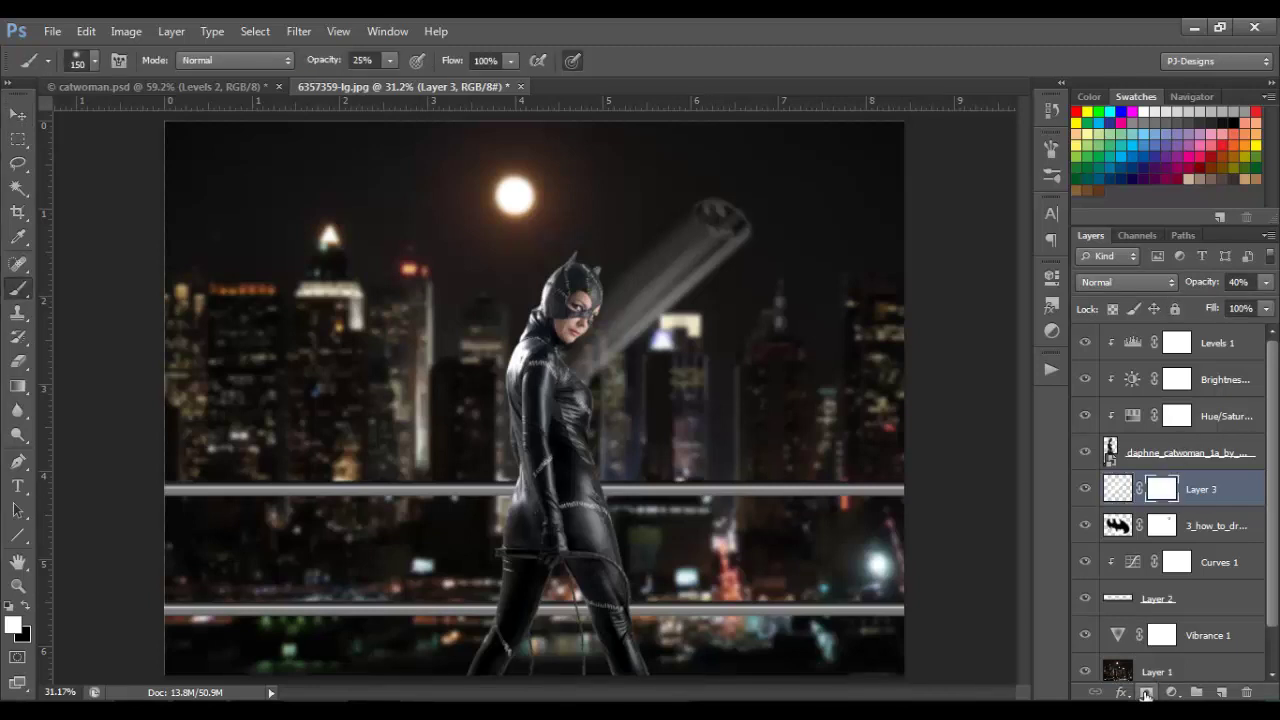
{"action": "key", "text": "x"}
{"action": "mouse_move", "coordinate": [730, 250]}
{"action": "left_mouse_down"}
{"action": "mouse_move", "coordinate": [737, 240]}
{"action": "mouse_move", "coordinate": [597, 371]}
{"action": "left_mouse_up"}
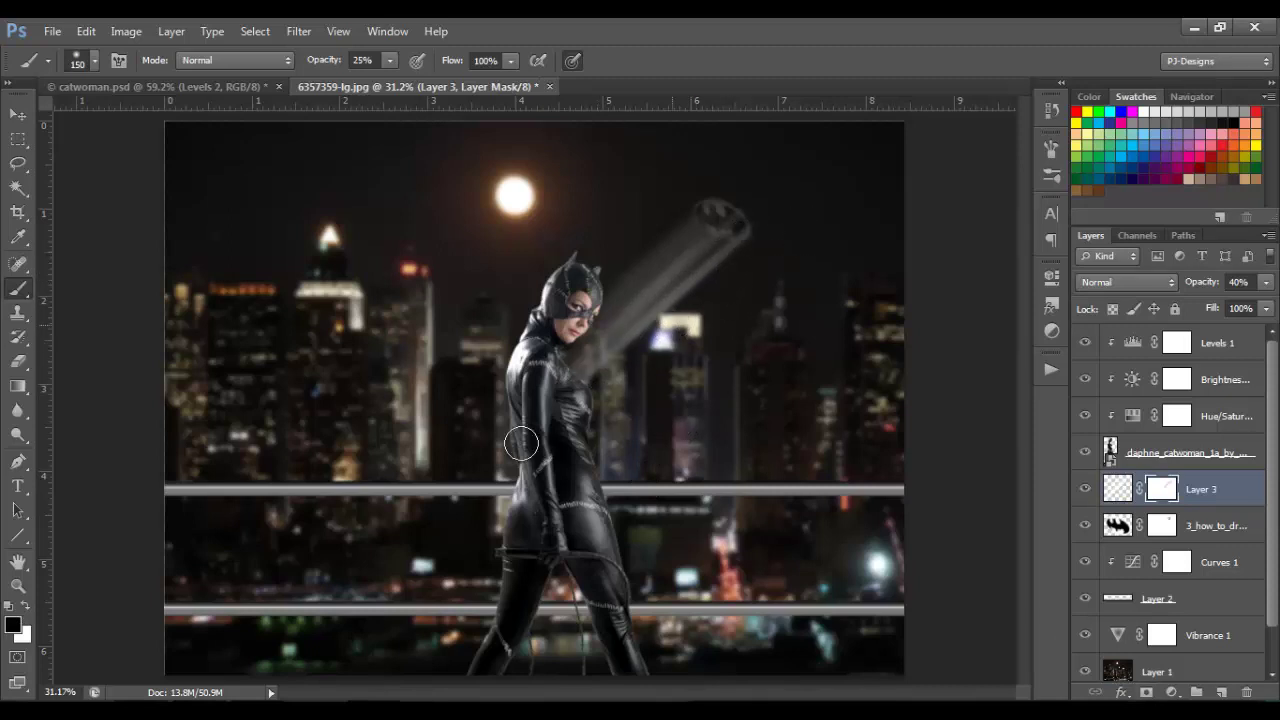
Step: Zoom in on the bat signal's mask, fit the image to screen, then select the Levels 1 layer
{"action": "key", "text": "alt+bracketleft"}
{"action": "key", "text": "ctrl+plus"}
{"action": "key", "text": "ctrl+plus"}
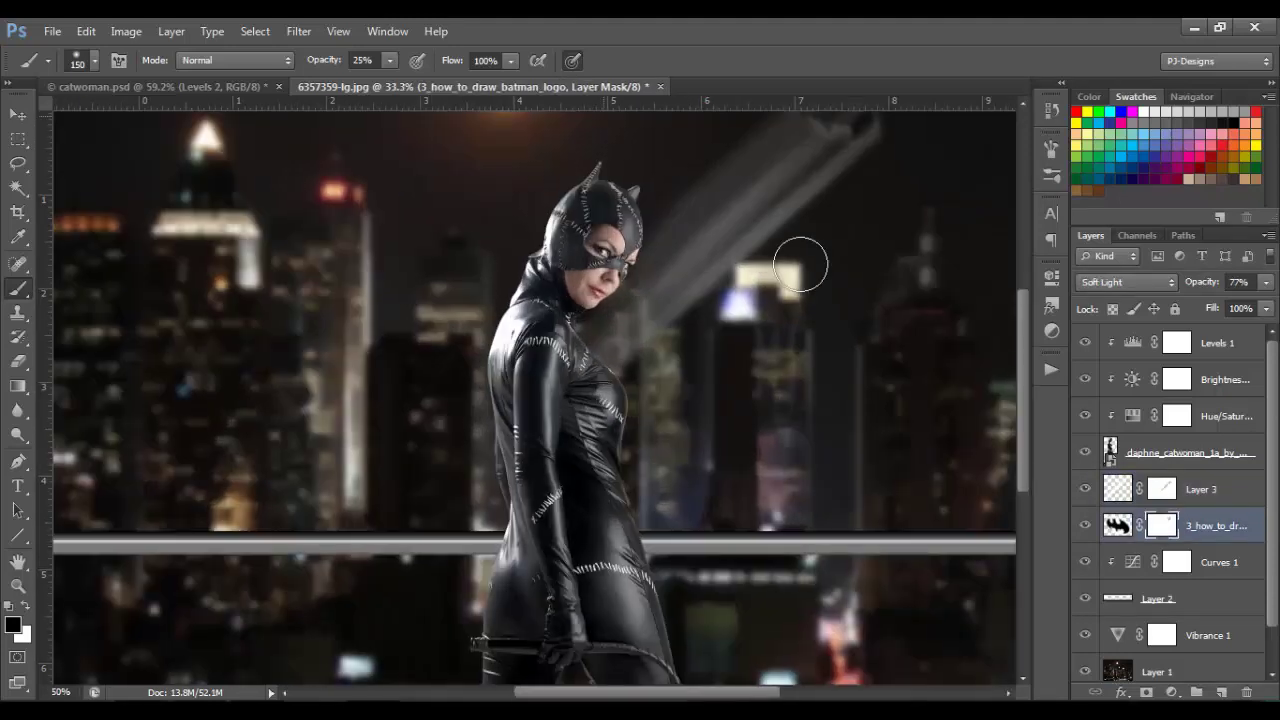
{"action": "scroll", "coordinate": [850, 266], "scroll_direction": "up", "scroll_amount": 3}
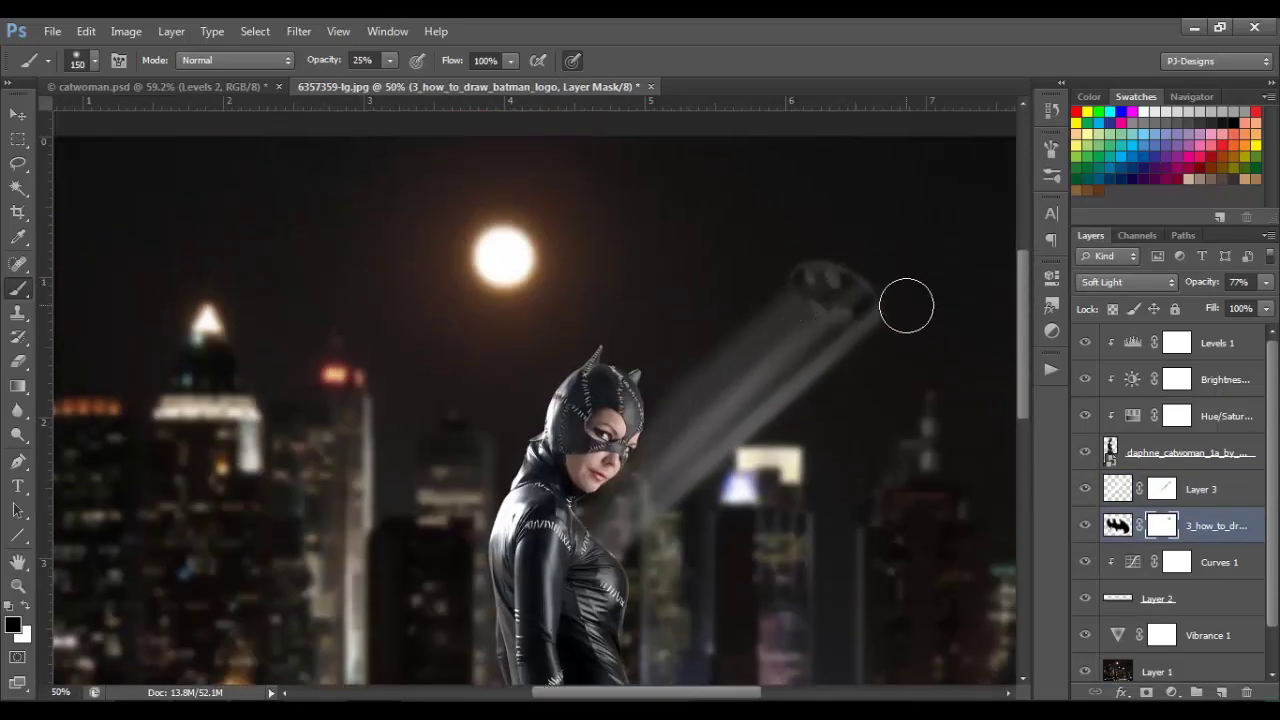
{"action": "key", "text": "ctrl+0"}
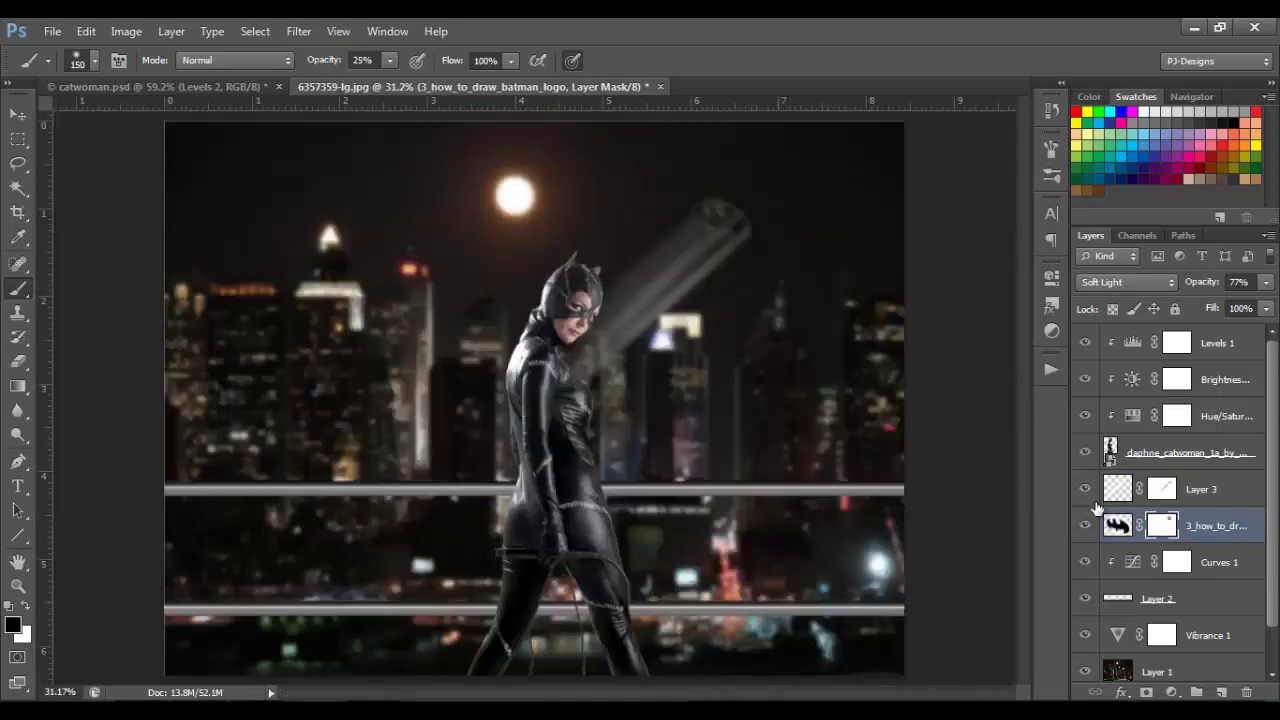
{"action": "left_click", "coordinate": [1097, 504]}
{"action": "key", "text": "x"}
{"action": "left_click", "coordinate": [29, 115]}
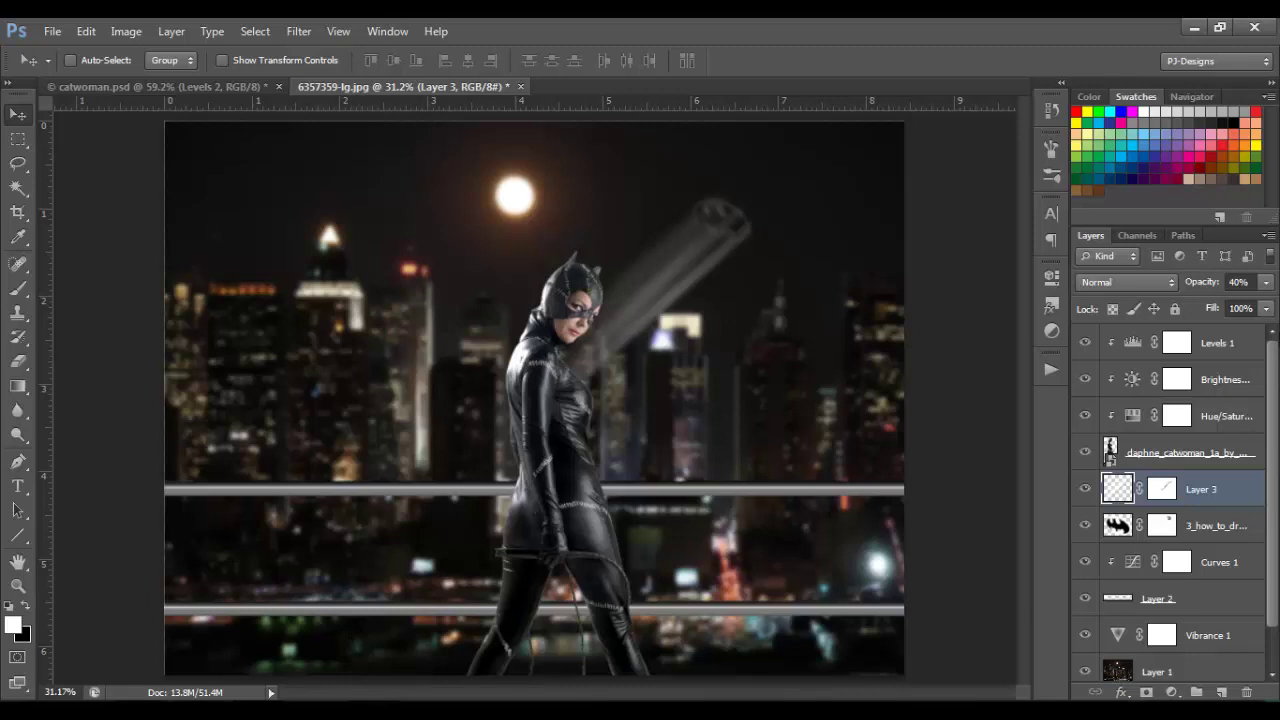
{"action": "left_click", "coordinate": [1228, 344]}
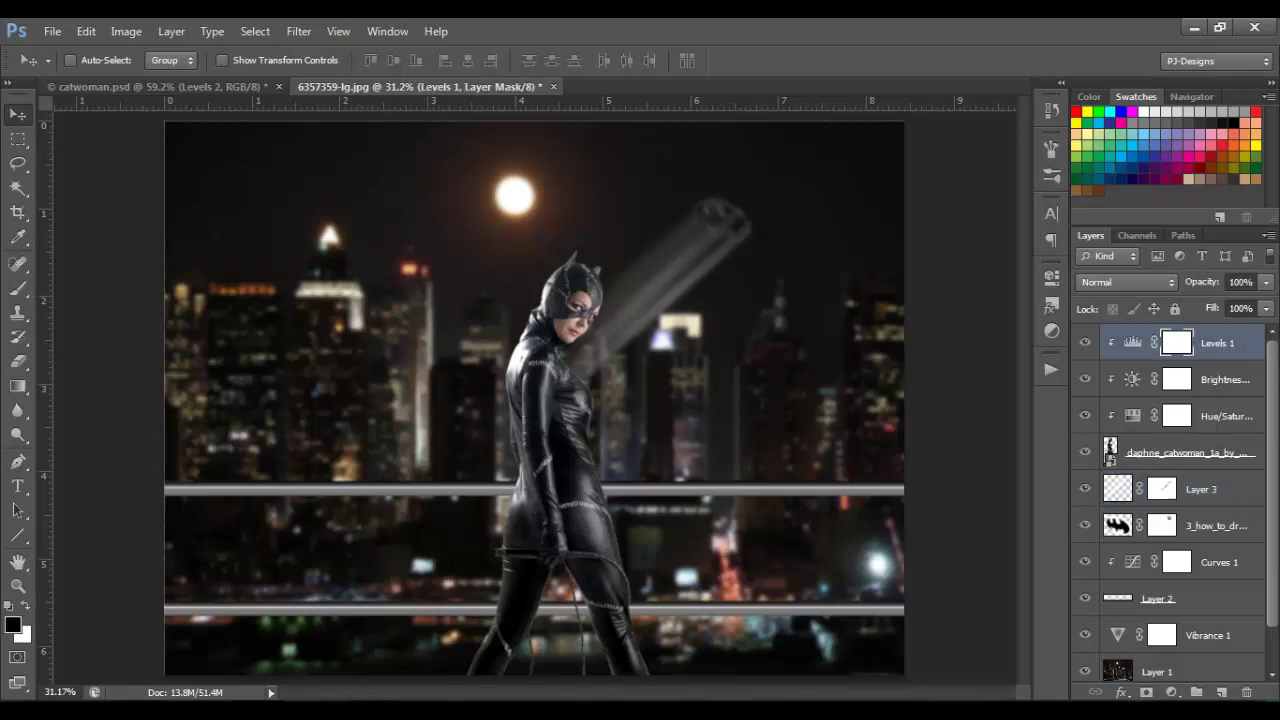
Step: Drag the blue texture 1 (77) from the tutorial folder onto the canvas and stretch it across
{"action": "left_click", "coordinate": [235, 615]}
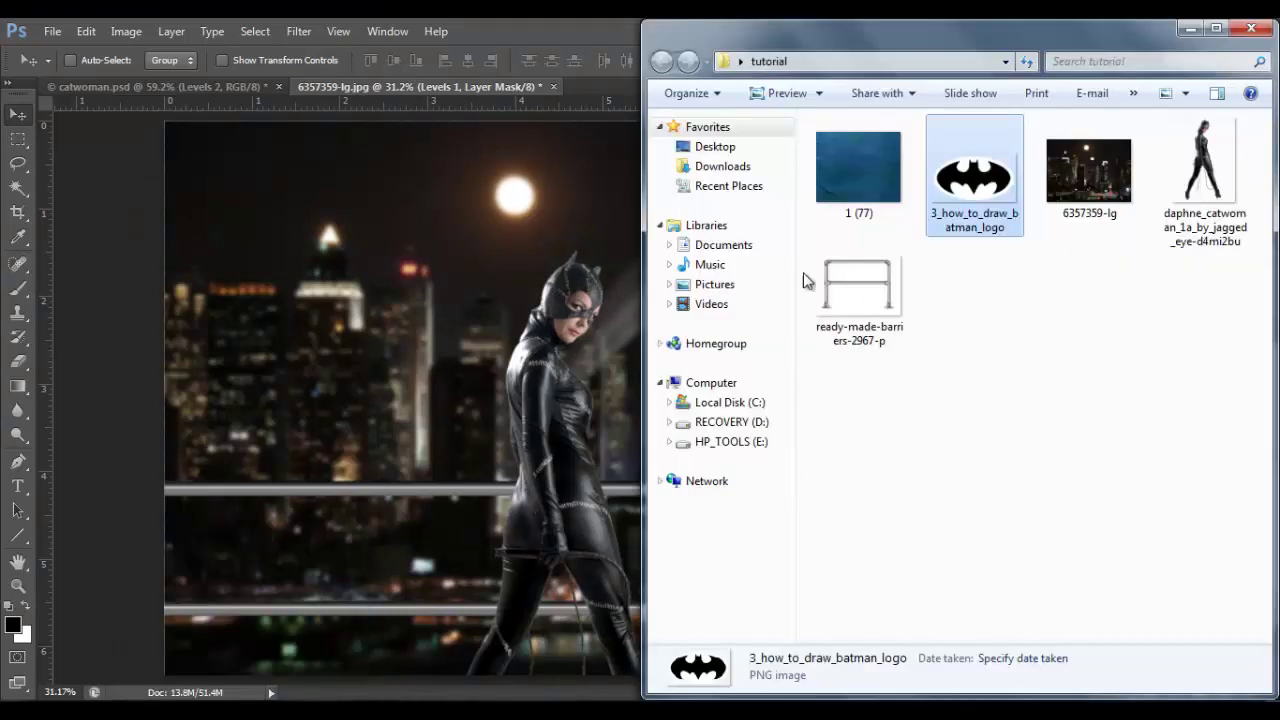
{"action": "left_click_drag", "start_coordinate": [858, 168], "coordinate": [494, 394]}
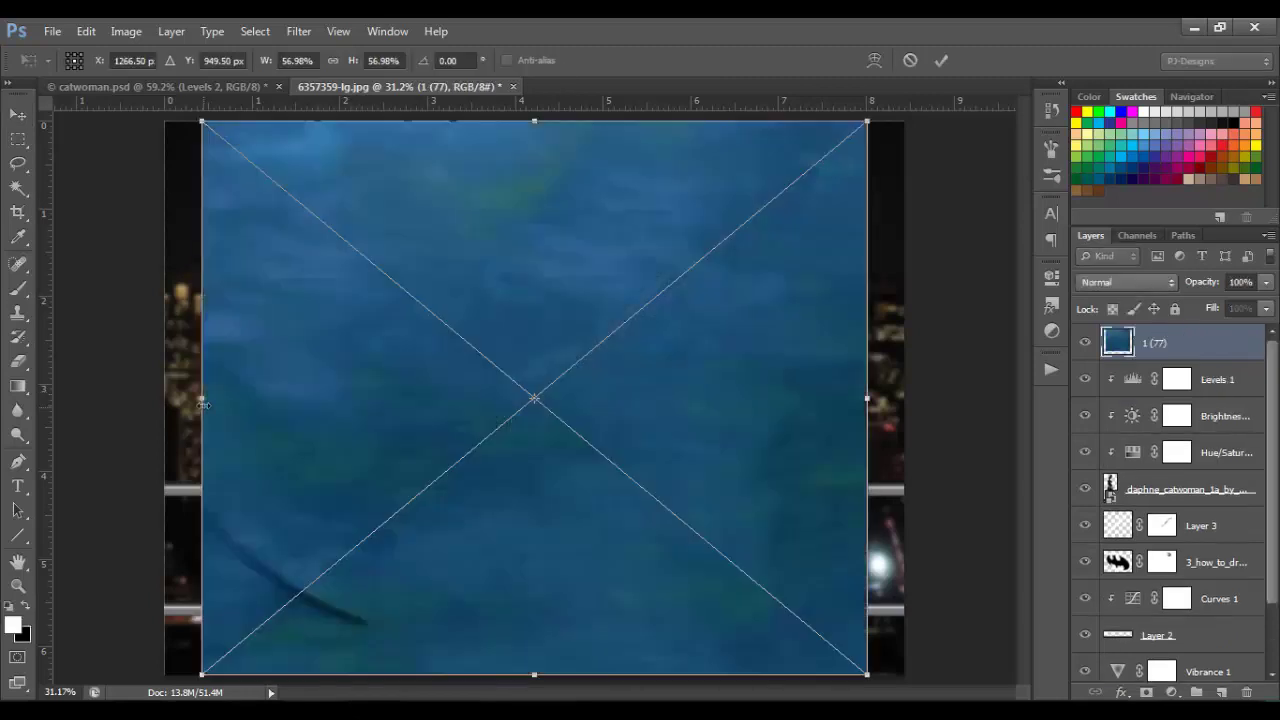
{"action": "left_click_drag", "start_coordinate": [200, 397], "coordinate": [163, 397]}
Step: Widen the 1 (77) blue texture to fill the canvas, commit it, and blend it in Soft Light
{"action": "left_click_drag", "start_coordinate": [866, 397], "coordinate": [906, 397]}
{"action": "left_click", "coordinate": [940, 61]}
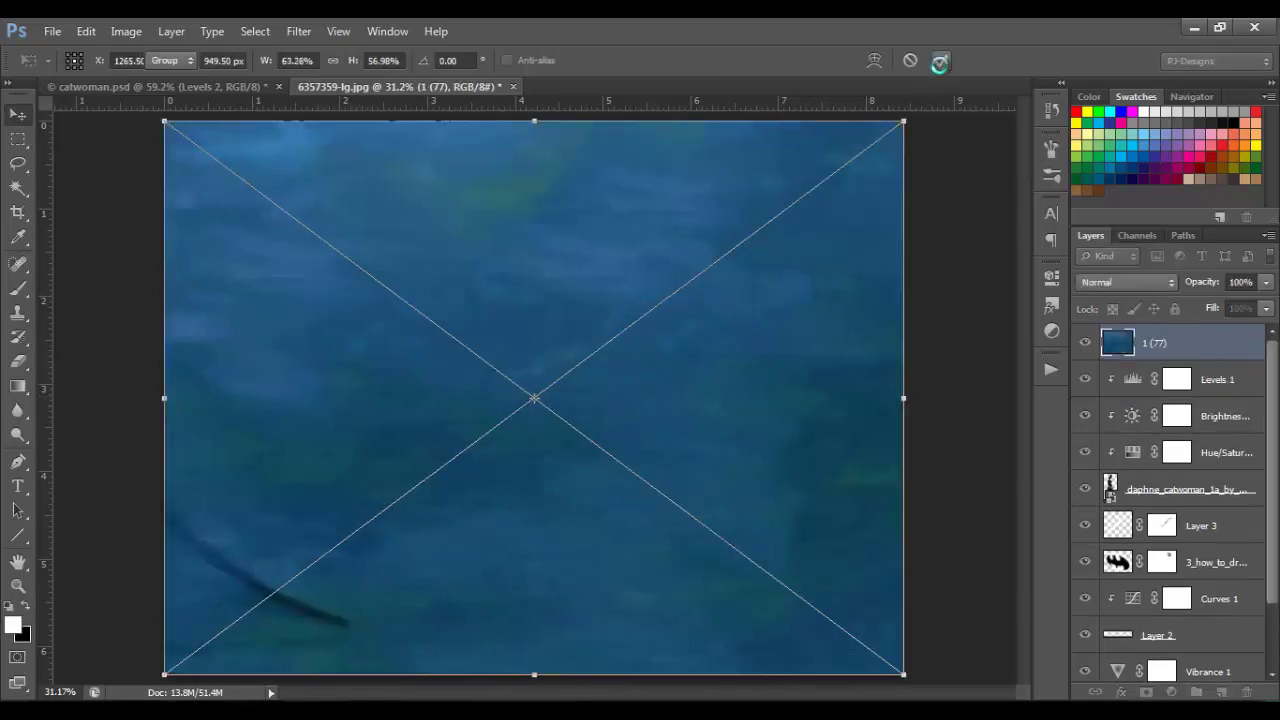
{"action": "left_click", "coordinate": [1105, 286]}
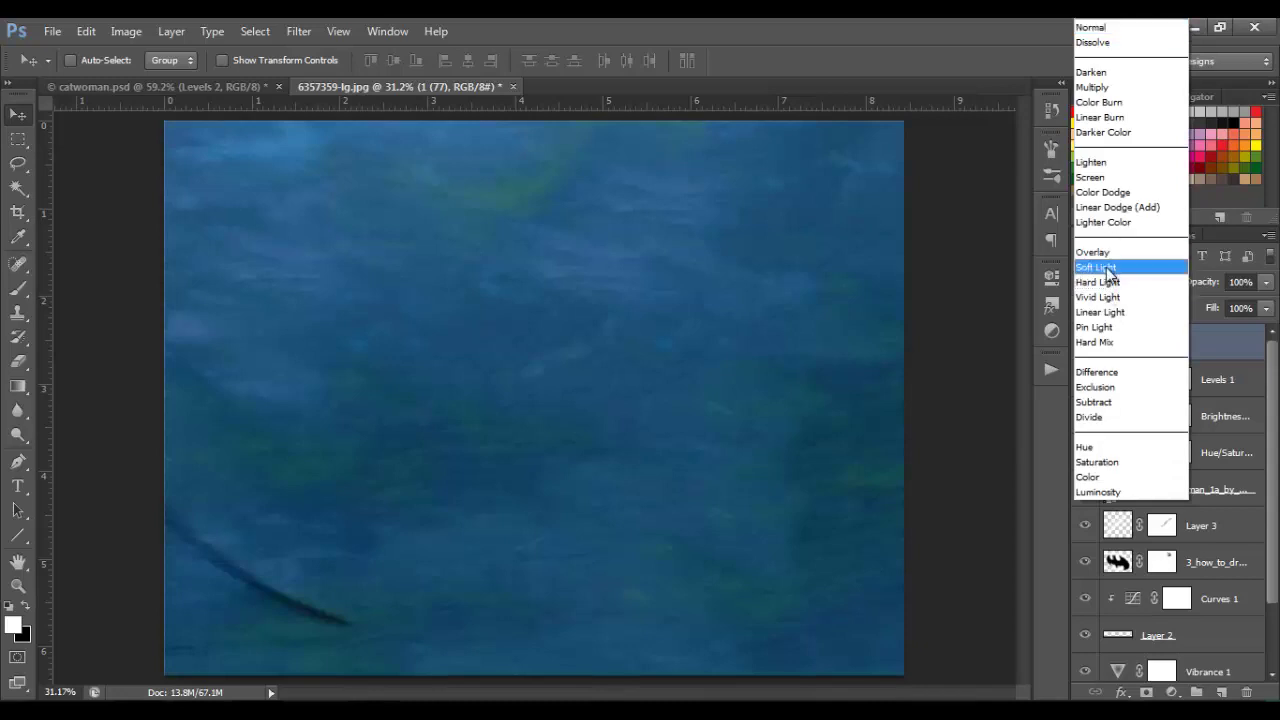
{"action": "left_click", "coordinate": [1106, 265]}
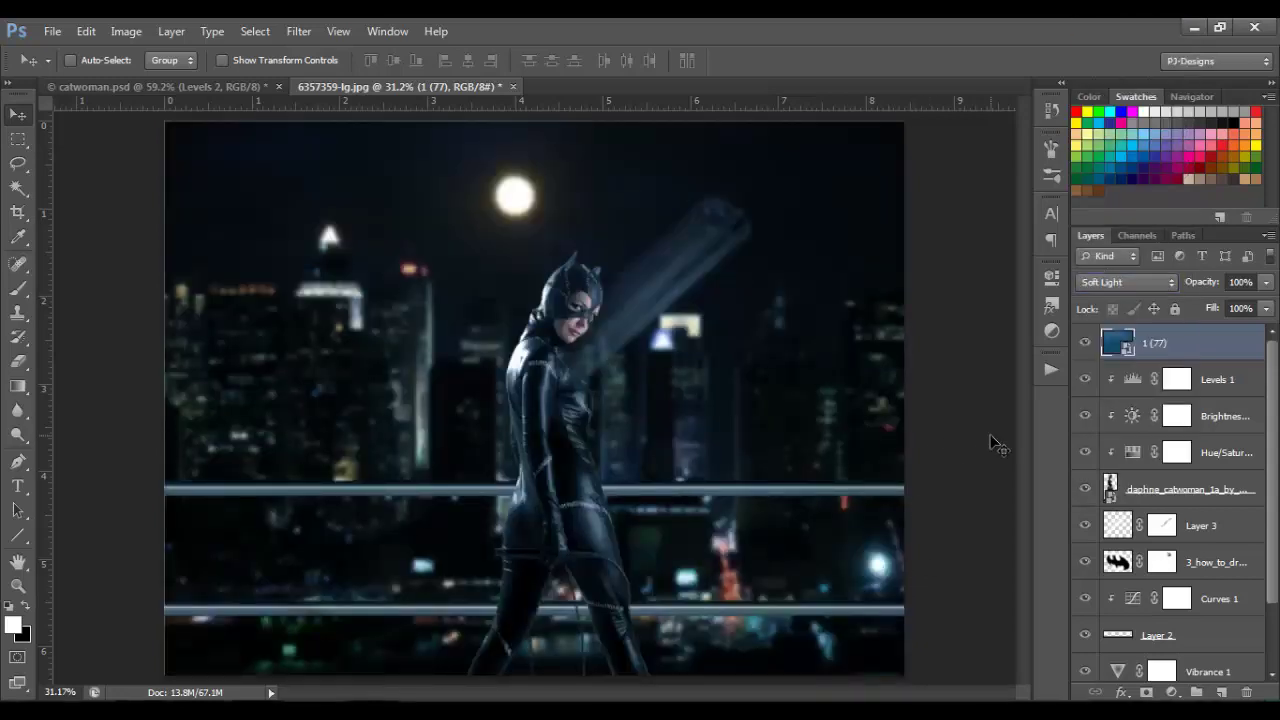
{"action": "left_click", "coordinate": [1172, 692]}
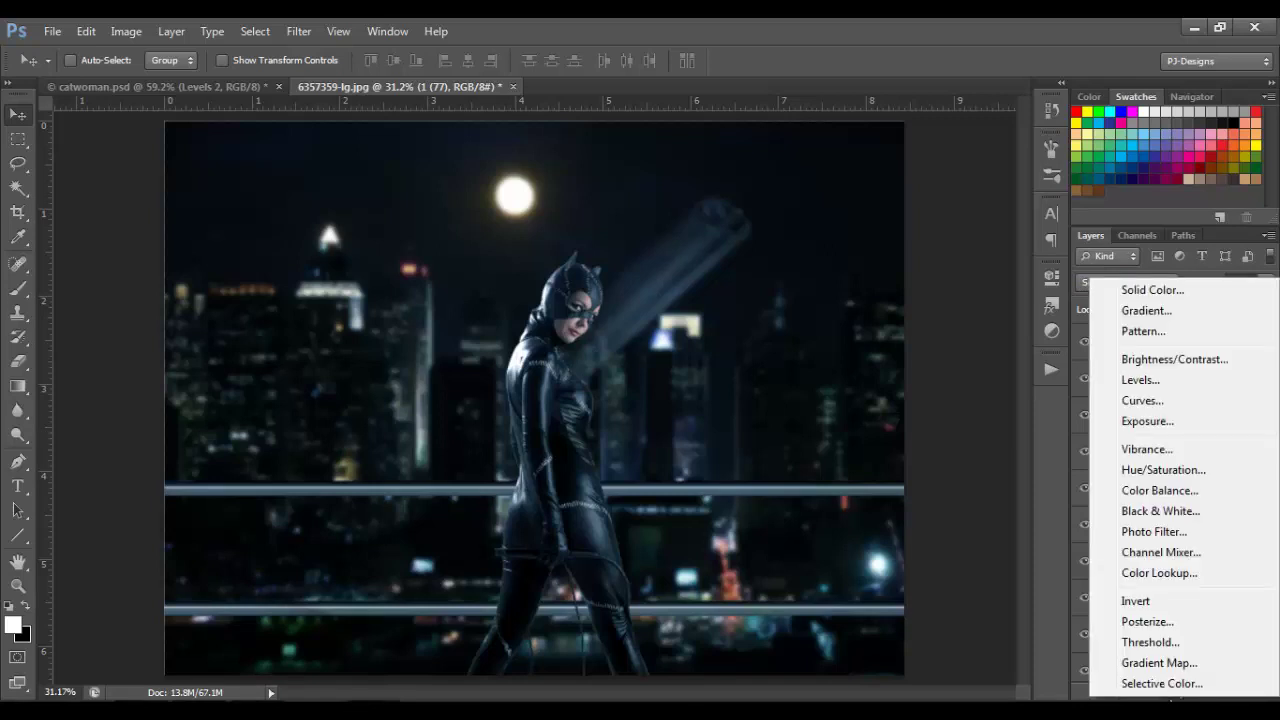
Step: Add a Color Balance layer with midtones -17, -26, 4, then stamp visible layers into Layer 4
{"action": "left_click", "coordinate": [1172, 692]}
{"action": "left_click", "coordinate": [1176, 695]}
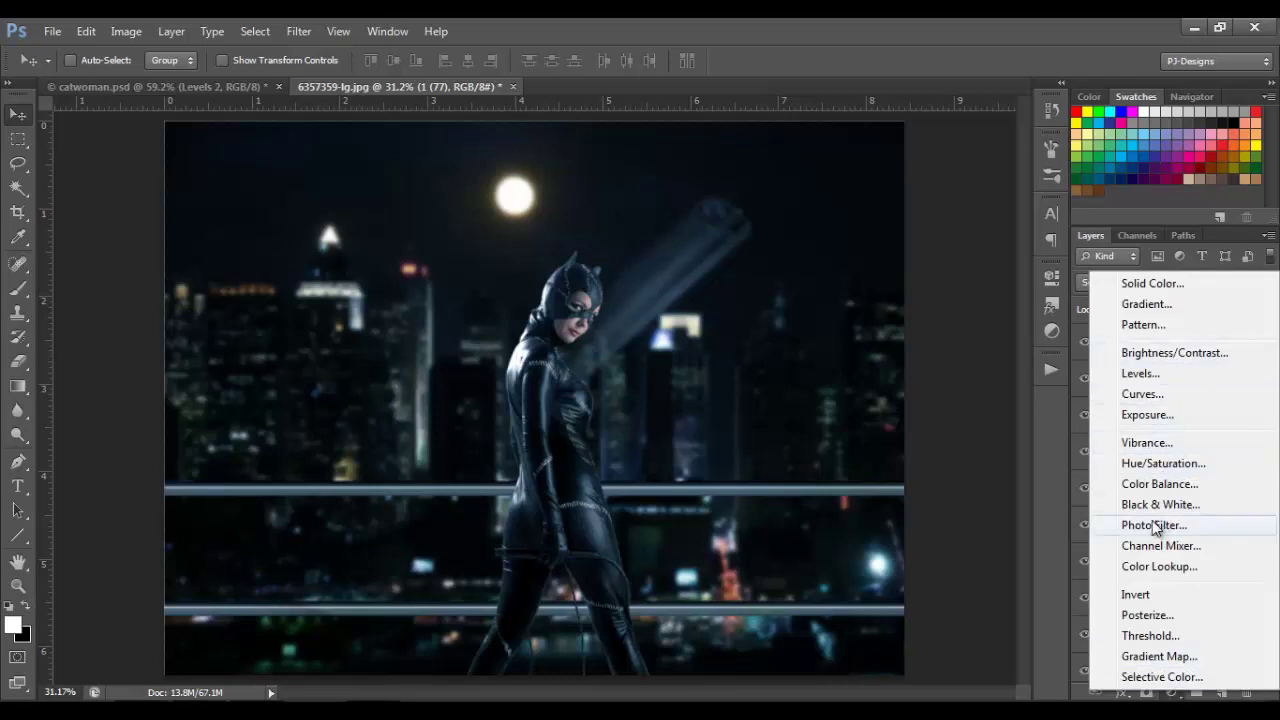
{"action": "left_click", "coordinate": [1163, 485]}
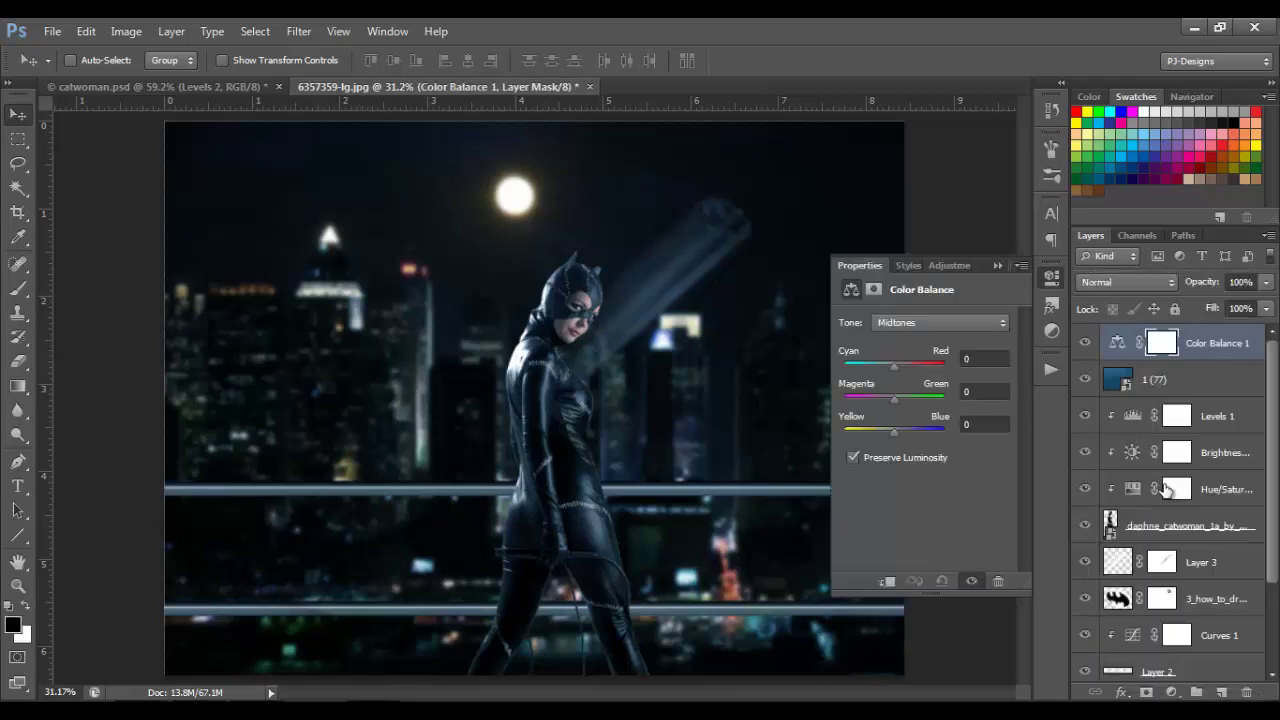
{"action": "left_click", "coordinate": [980, 359]}
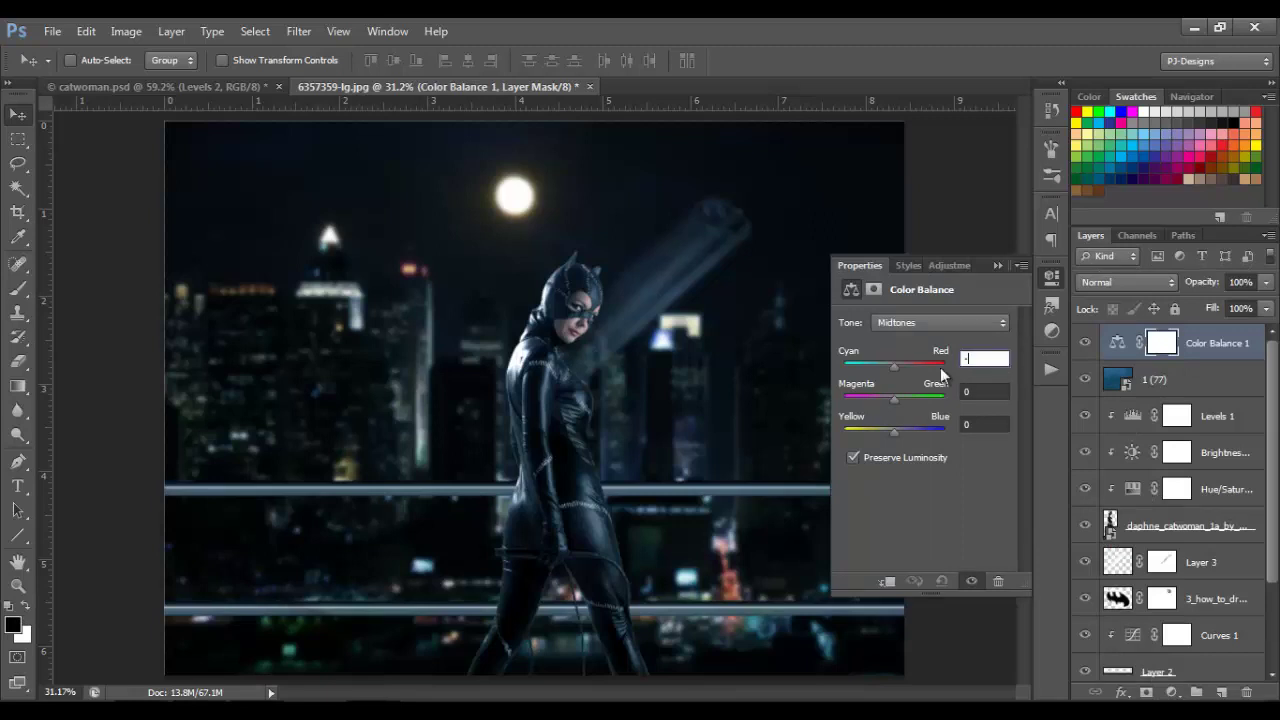
{"action": "type", "text": "-17"}
{"action": "key", "text": "Tab"}
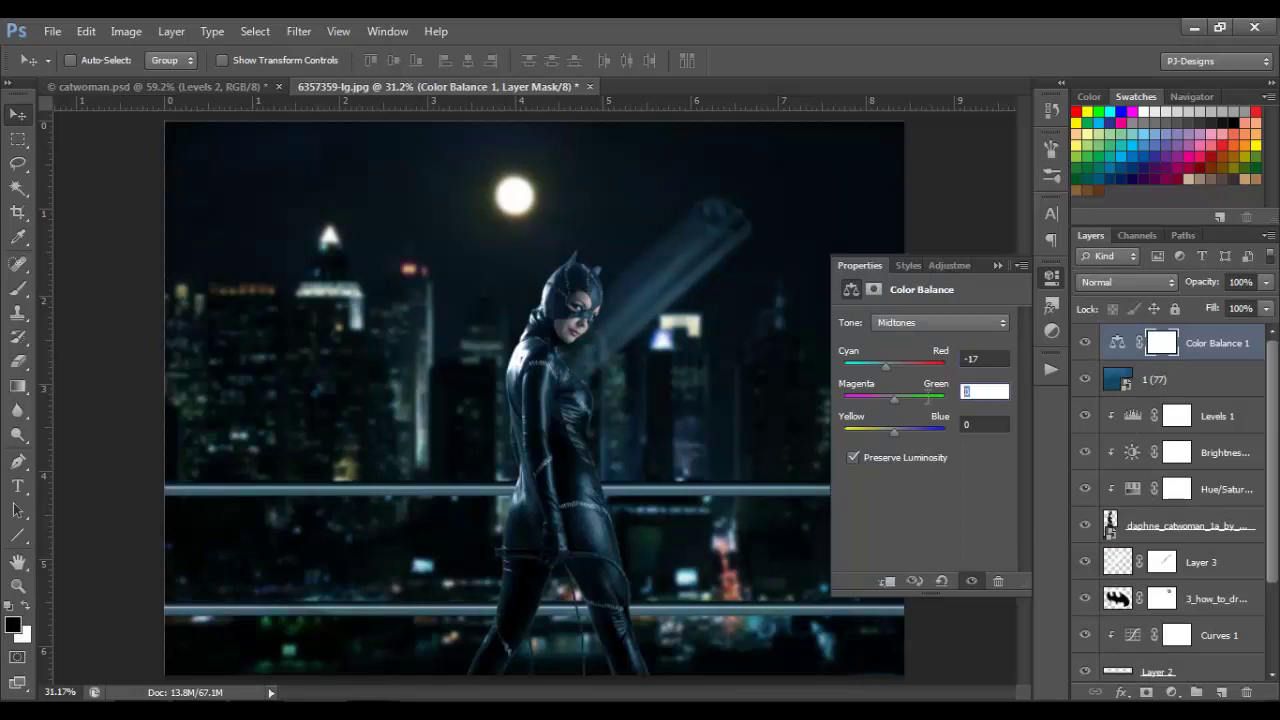
{"action": "type", "text": "-26"}
{"action": "key", "text": "Tab"}
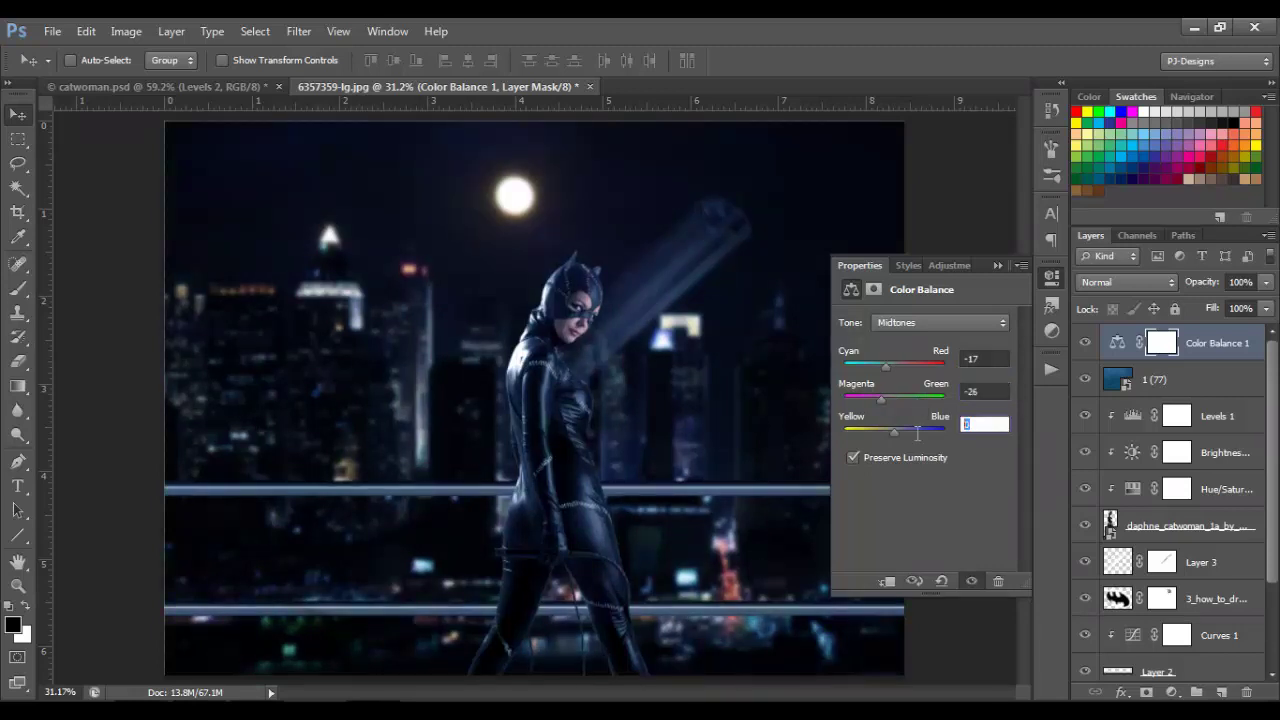
{"action": "type", "text": "4"}
{"action": "left_click", "coordinate": [996, 265]}
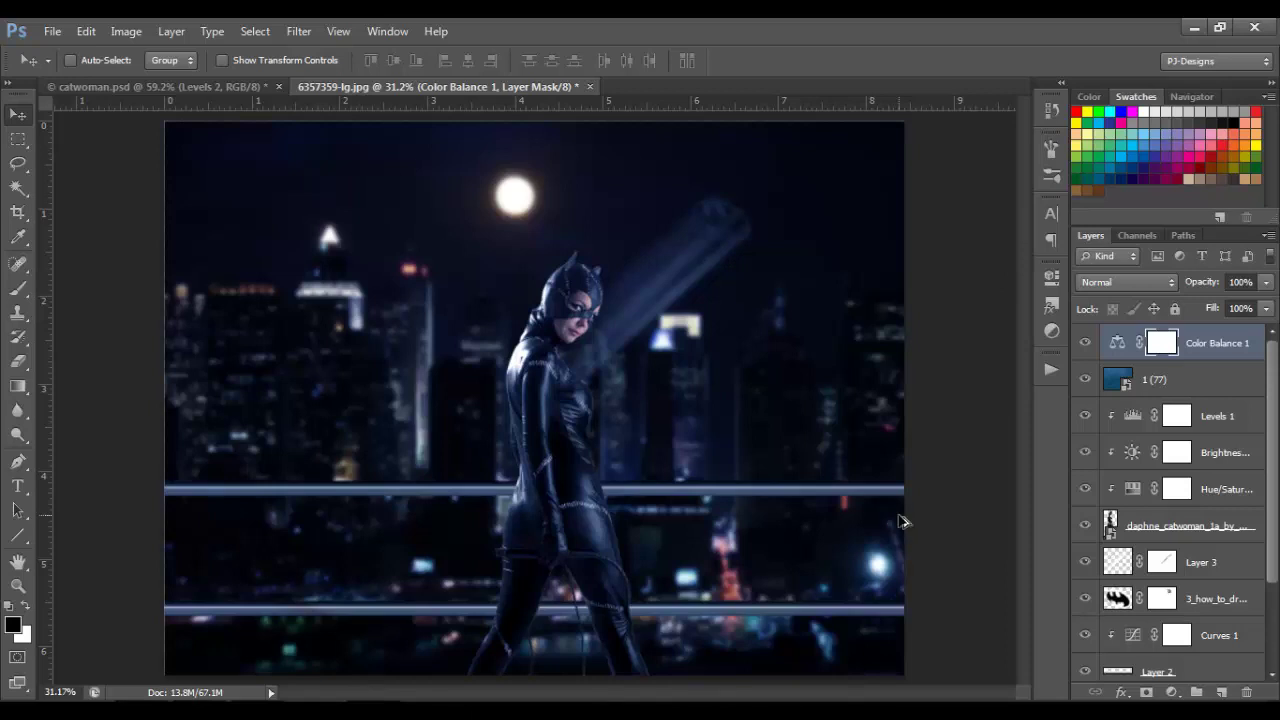
{"action": "key", "text": "x"}
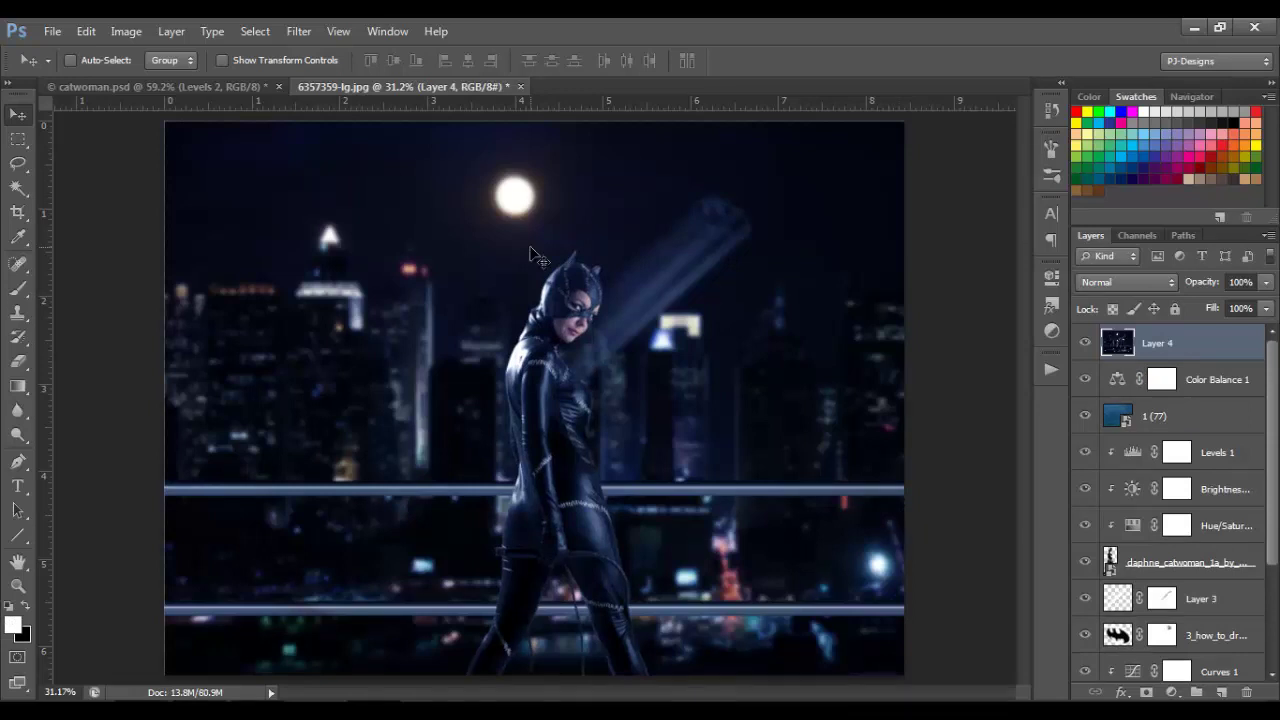
Step: Sharpen Layer 4 with Unsharp Mask (85%, radius 1.0, threshold 4) and add empty Layer 5
{"action": "left_click", "coordinate": [301, 31]}
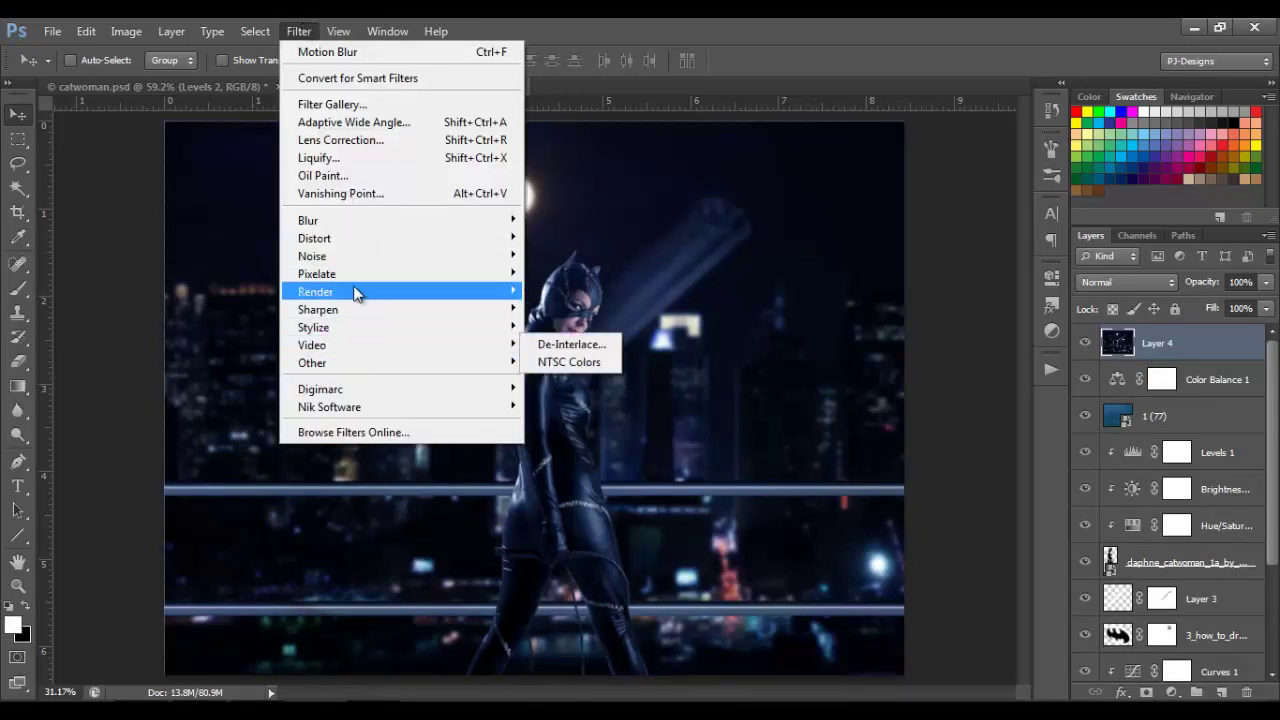
{"action": "mouse_move", "coordinate": [356, 317]}
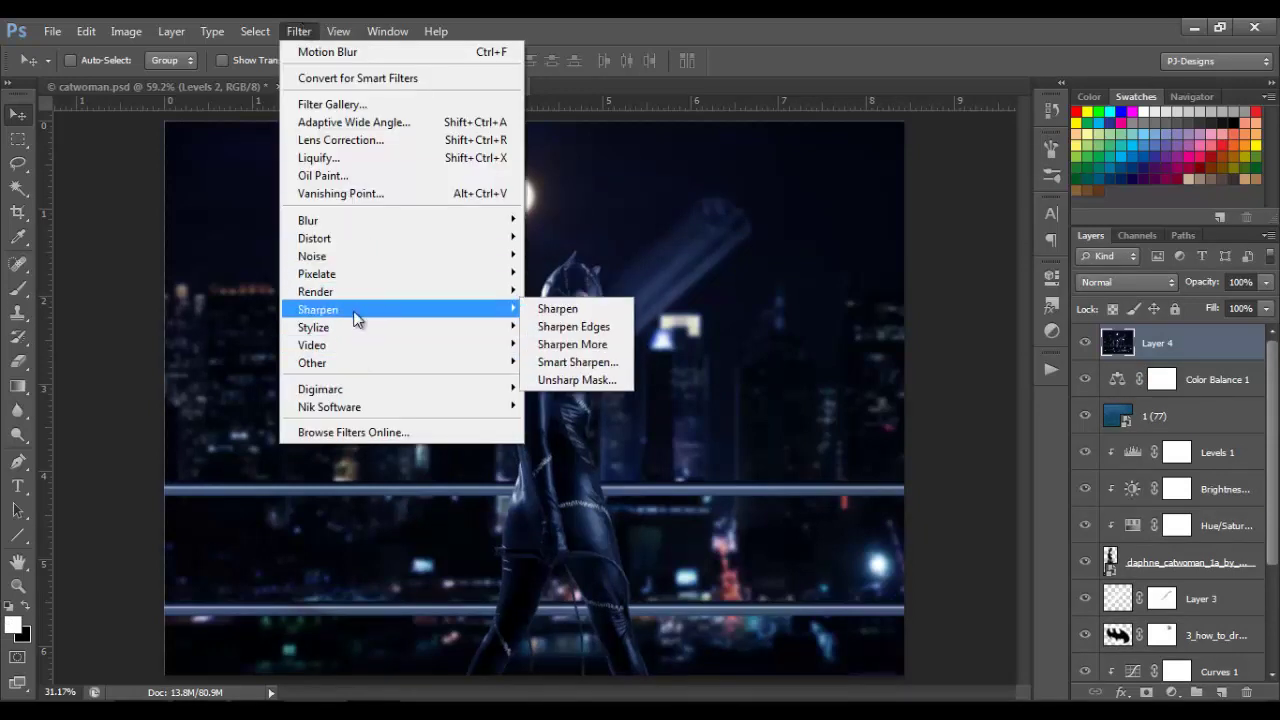
{"action": "left_click", "coordinate": [548, 381]}
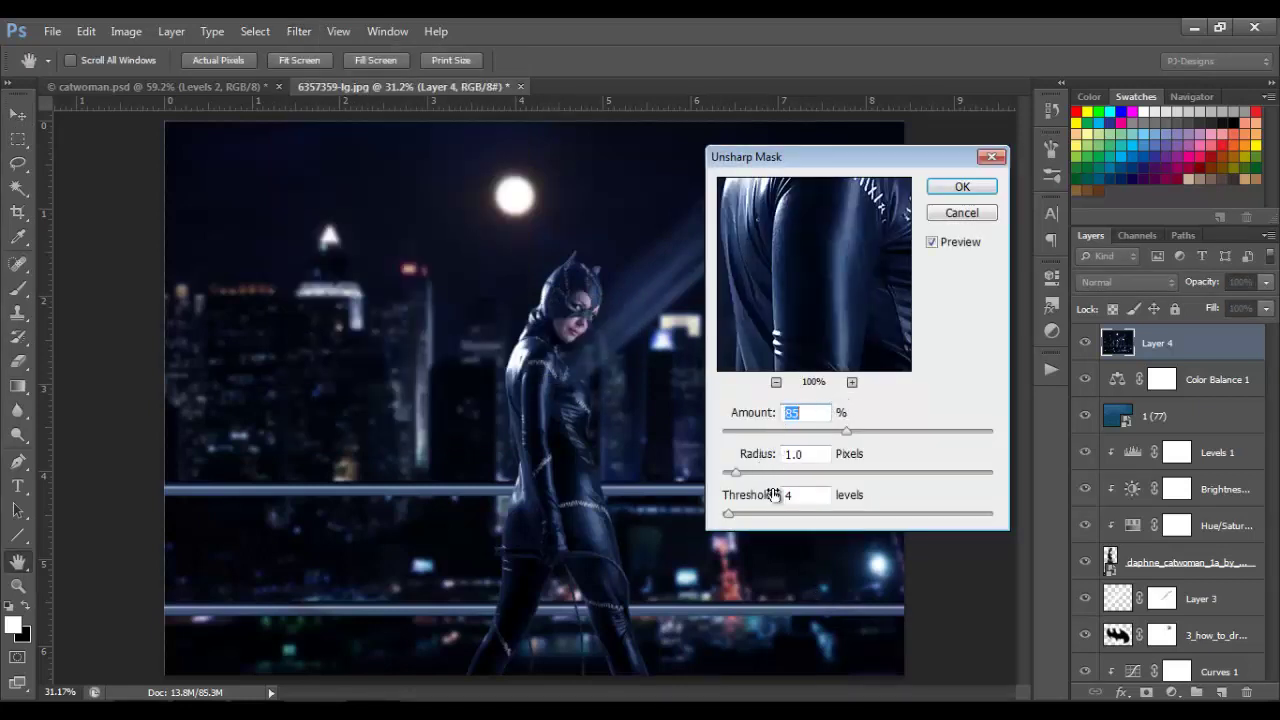
{"action": "left_click", "coordinate": [957, 187]}
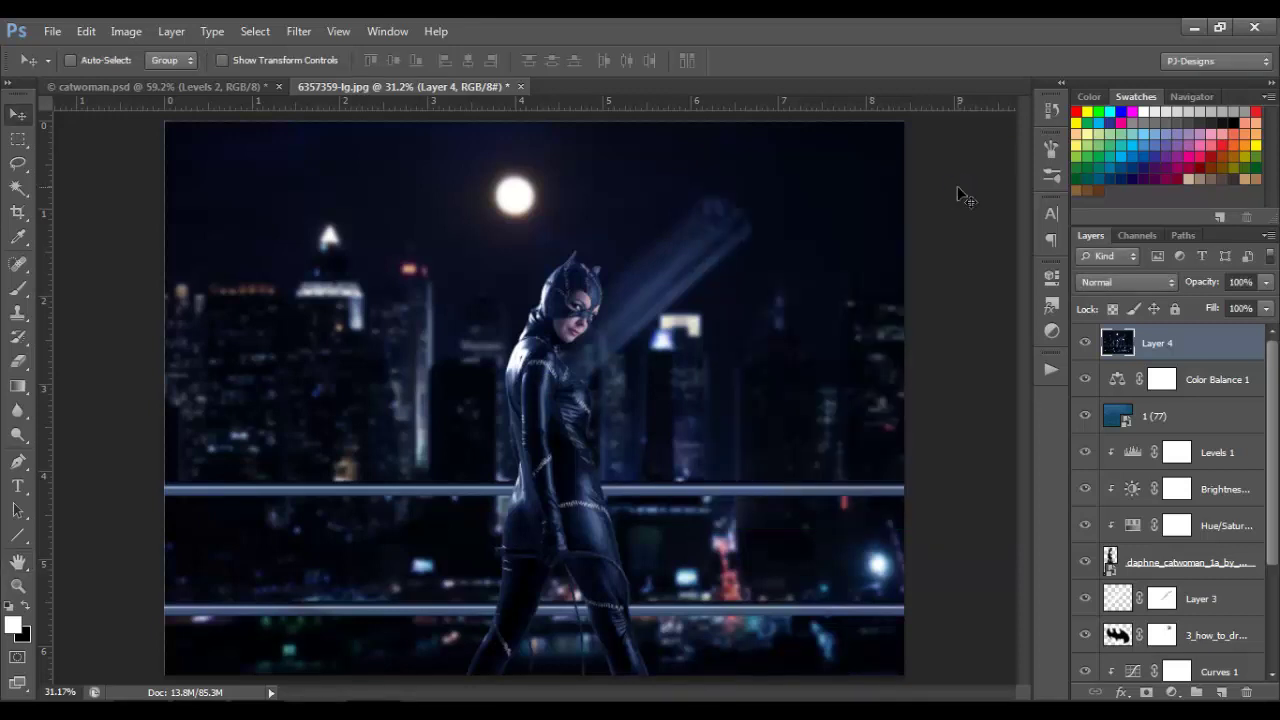
{"action": "left_click", "coordinate": [1221, 692]}
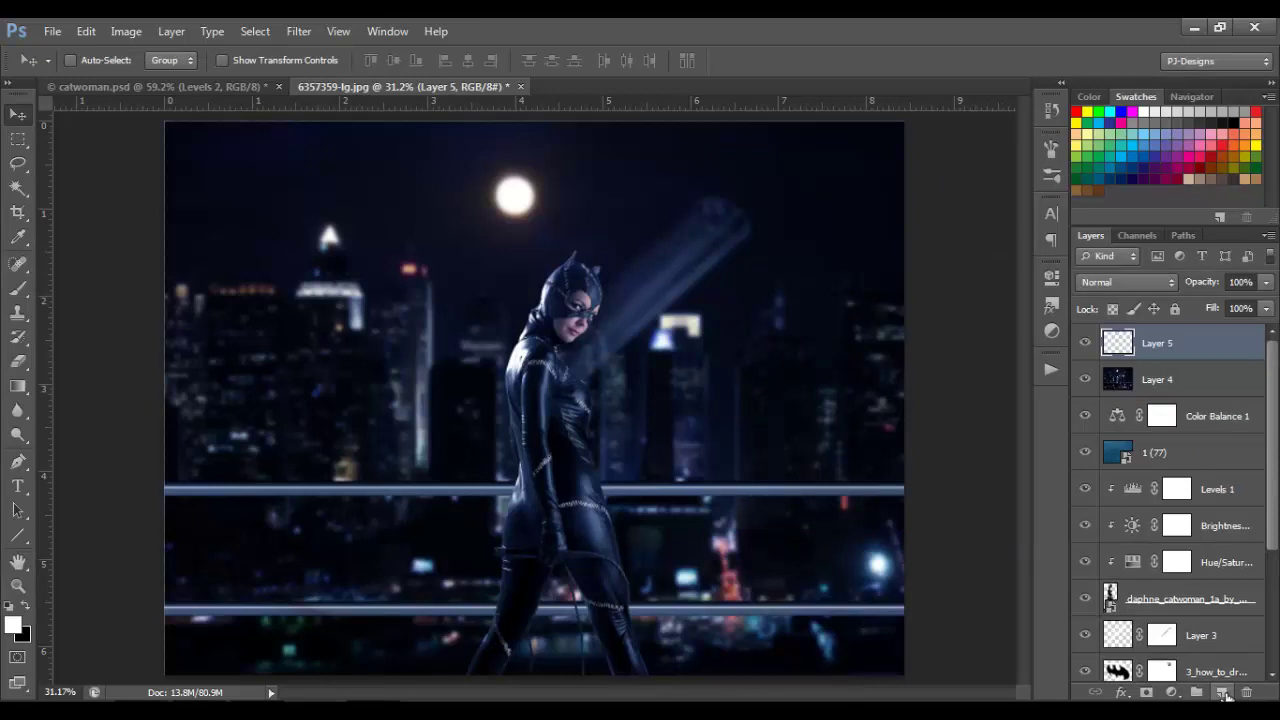
Step: Render Clouds on Layer 5 and set its blend mode to Soft Light
{"action": "left_click", "coordinate": [299, 33]}
{"action": "mouse_move", "coordinate": [408, 288]}
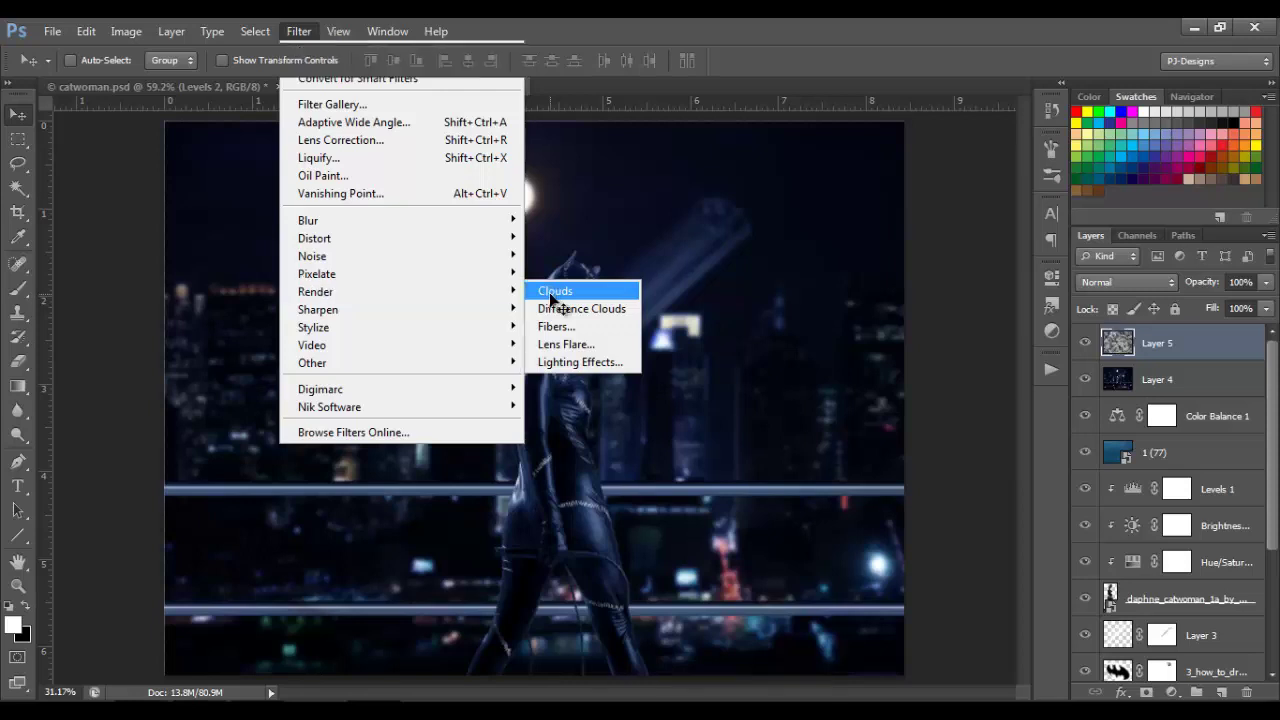
{"action": "left_click", "coordinate": [551, 294]}
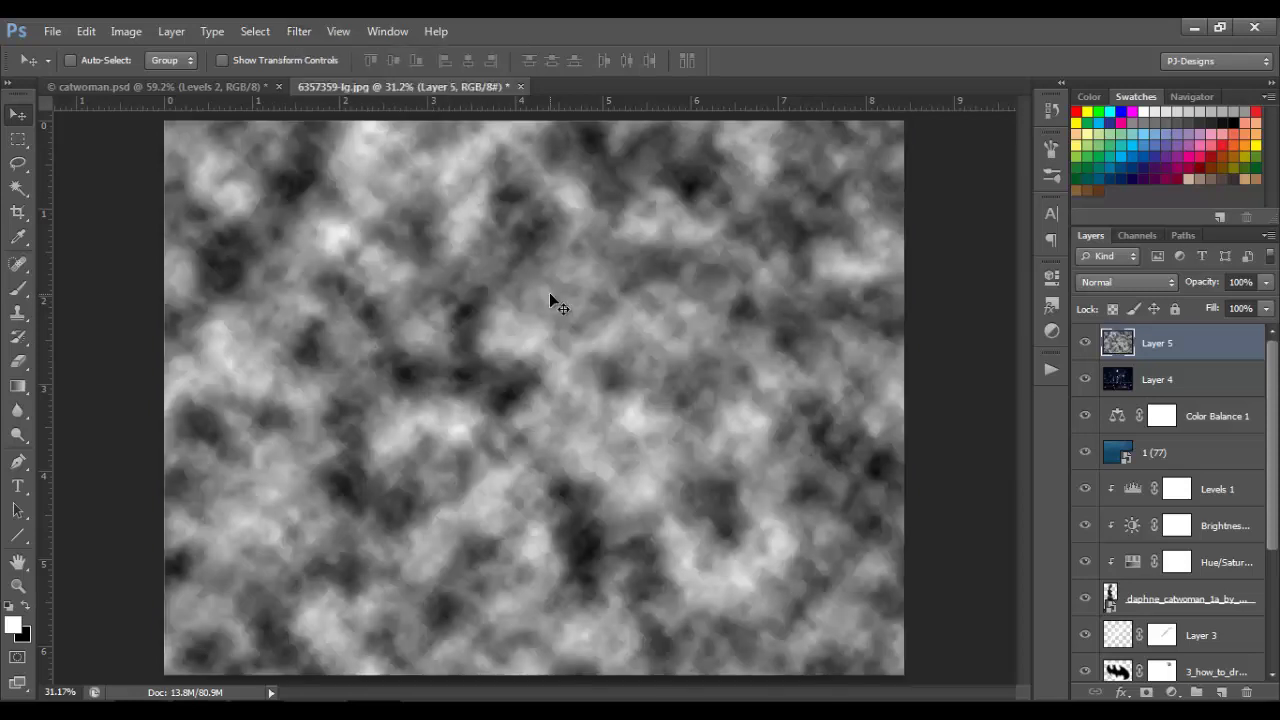
{"action": "left_click", "coordinate": [1108, 281]}
{"action": "left_click", "coordinate": [1108, 270]}
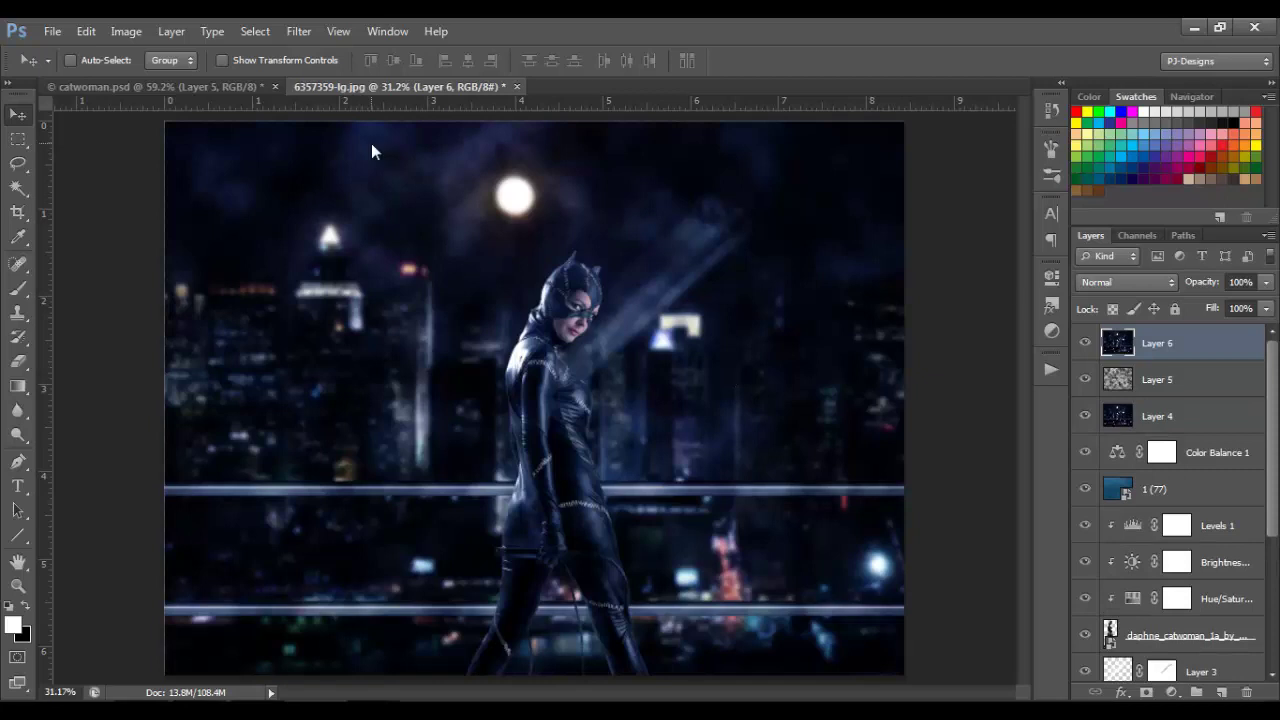
Step: Apply a High Pass filter with a 5-pixel radius to Layer 6
{"action": "left_click", "coordinate": [298, 31]}
{"action": "mouse_move", "coordinate": [366, 371]}
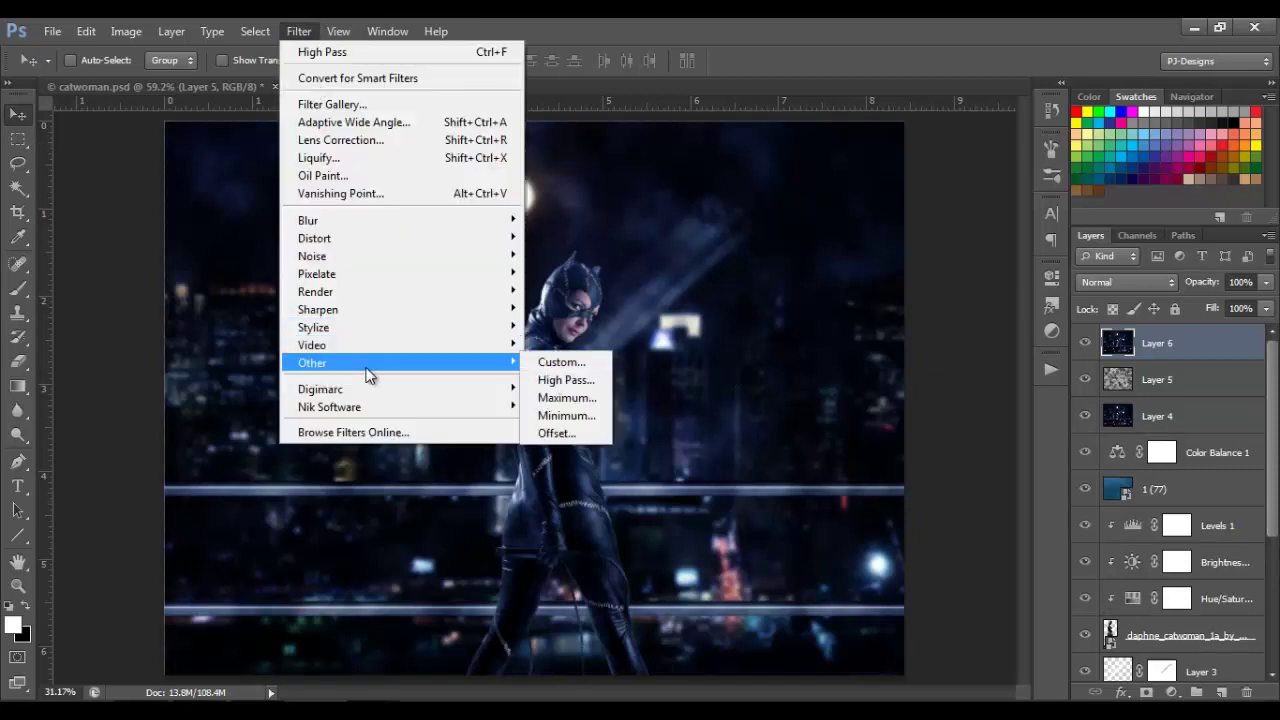
{"action": "left_click", "coordinate": [546, 382]}
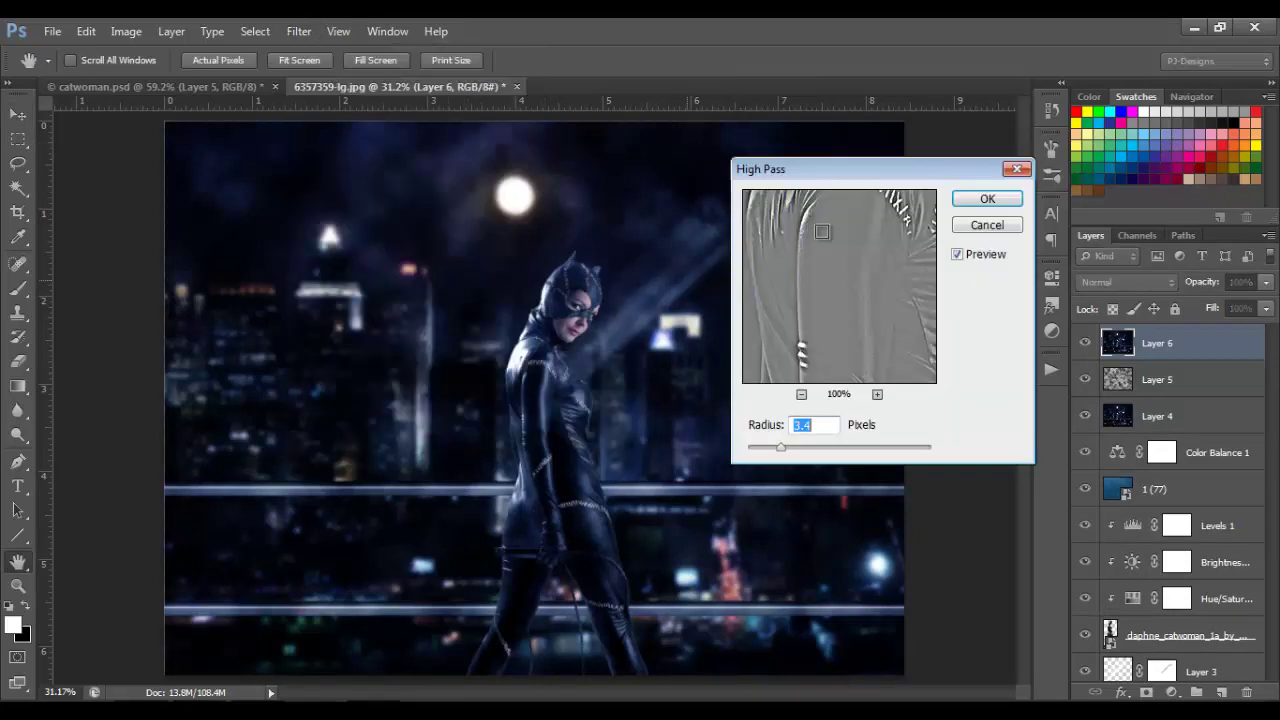
{"action": "left_click_drag", "start_coordinate": [838, 180], "coordinate": [877, 111]}
{"action": "left_click_drag", "start_coordinate": [906, 174], "coordinate": [857, 292]}
{"action": "left_click_drag", "start_coordinate": [889, 197], "coordinate": [833, 315]}
{"action": "left_click_drag", "start_coordinate": [820, 378], "coordinate": [835, 380]}
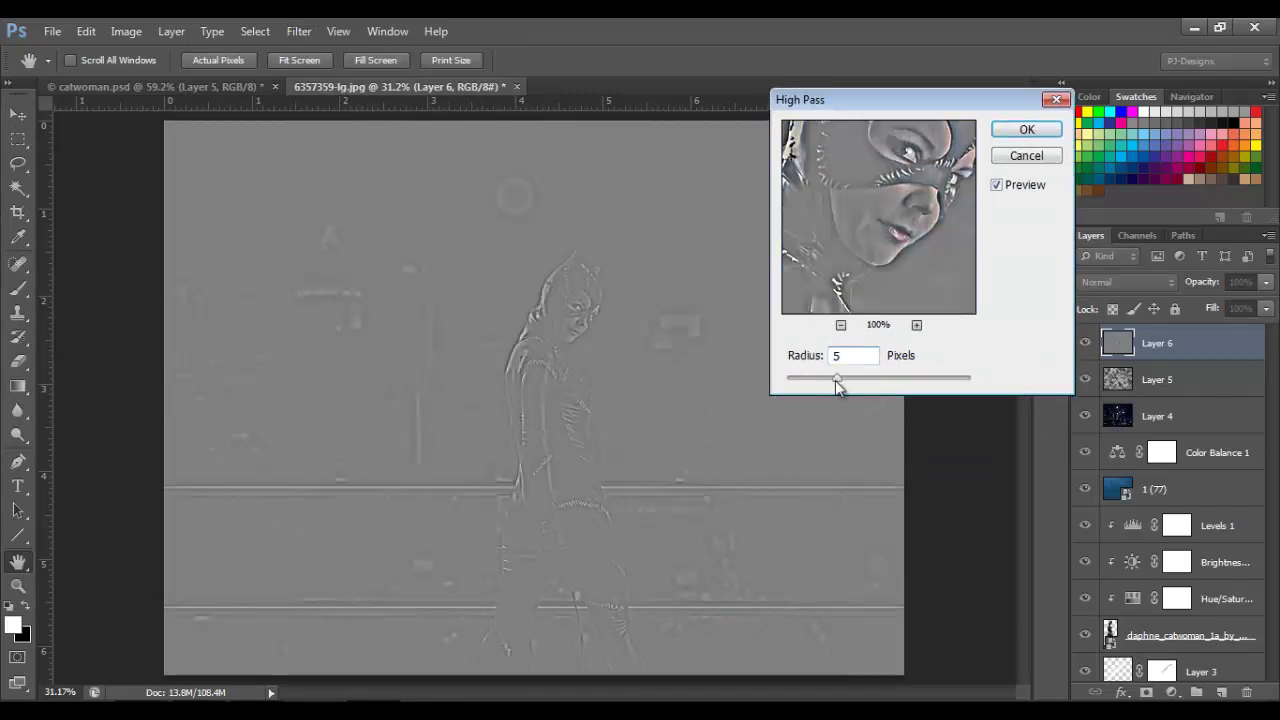
{"action": "left_click", "coordinate": [1022, 131]}
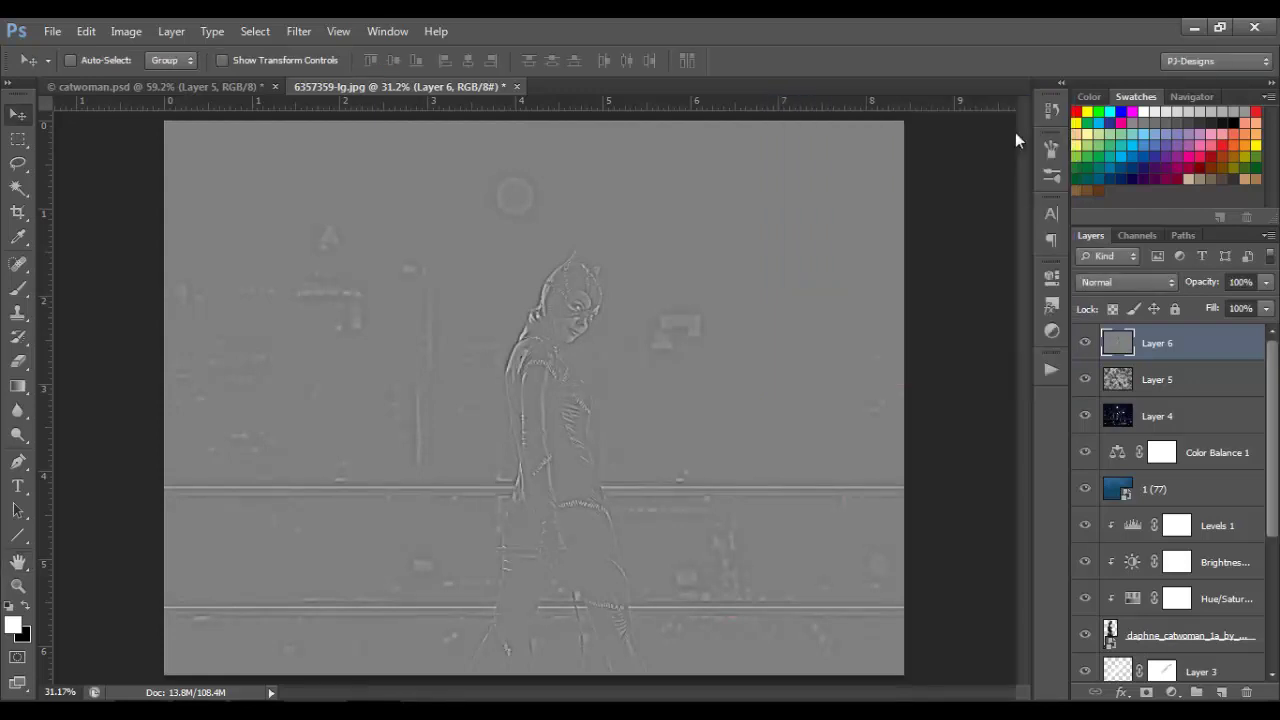
Step: Blend the high-pass Layer 6 in Soft Light at 50% opacity
{"action": "left_click", "coordinate": [1151, 286]}
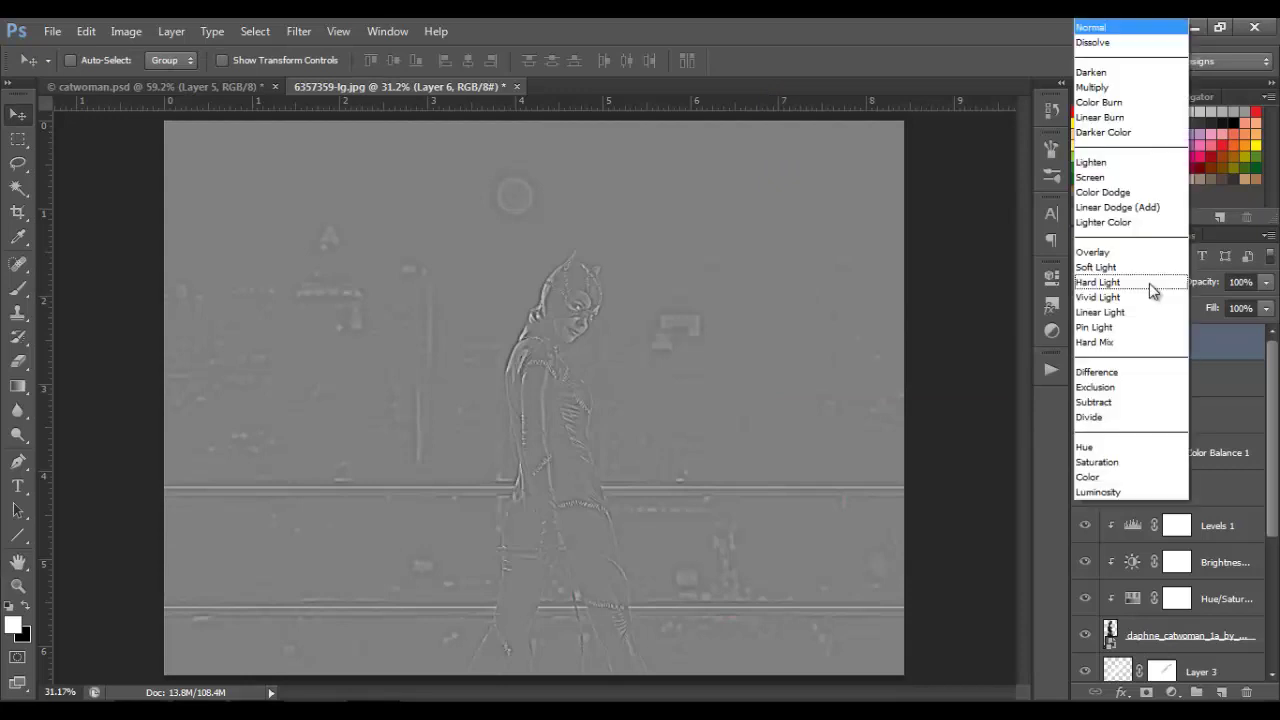
{"action": "left_click", "coordinate": [1126, 330]}
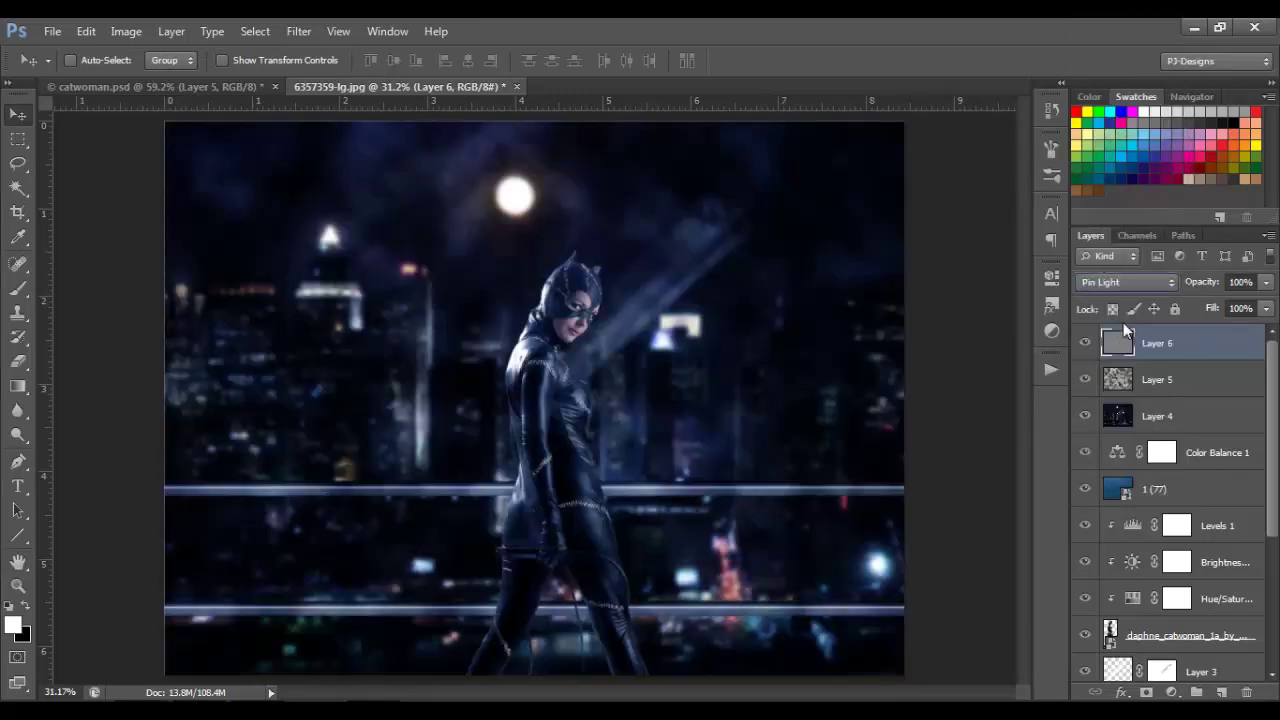
{"action": "left_click", "coordinate": [1265, 282]}
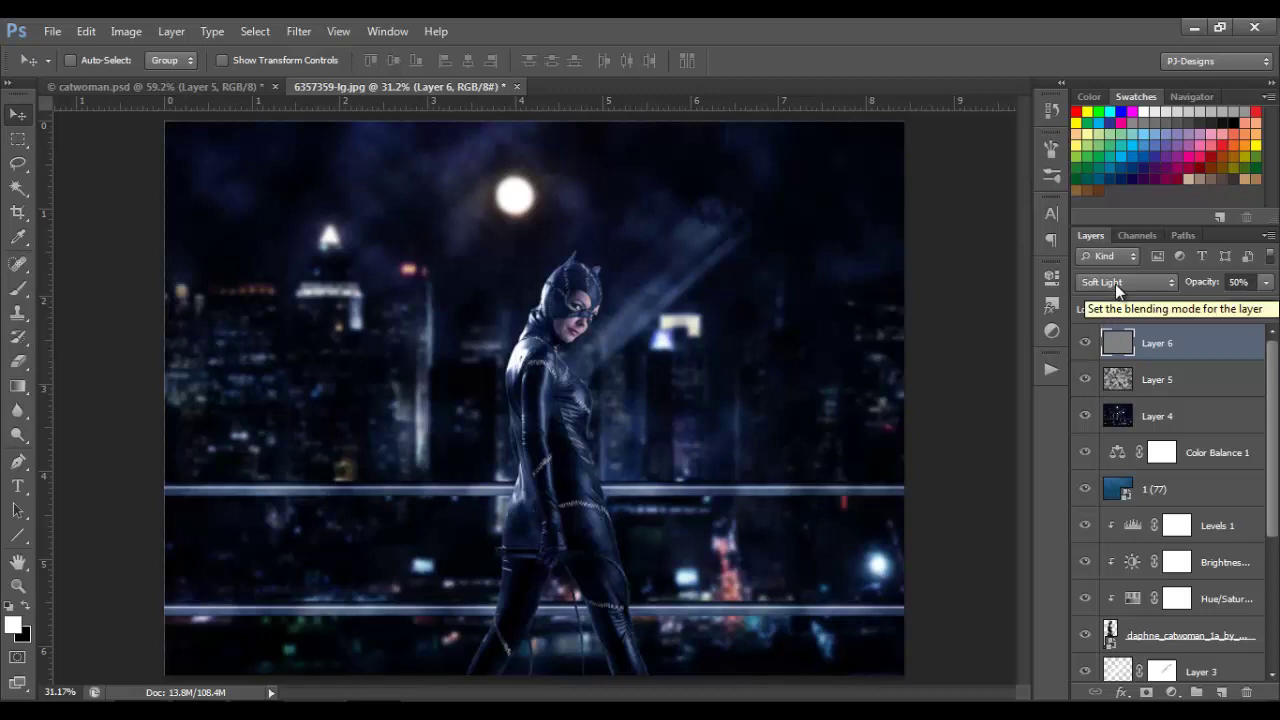
{"action": "left_click", "coordinate": [1090, 386]}
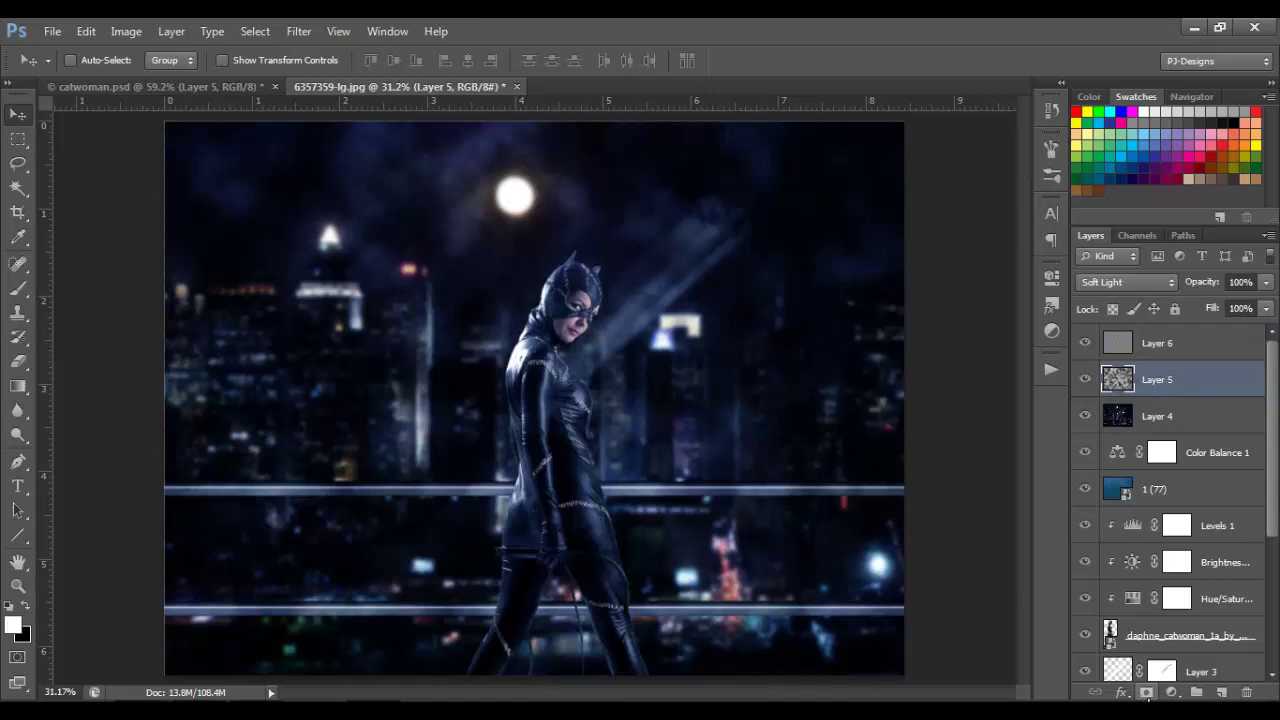
Step: Add a layer mask to cloud Layer 5 and pick the Brush tool to paint on it
{"action": "left_click", "coordinate": [1146, 693]}
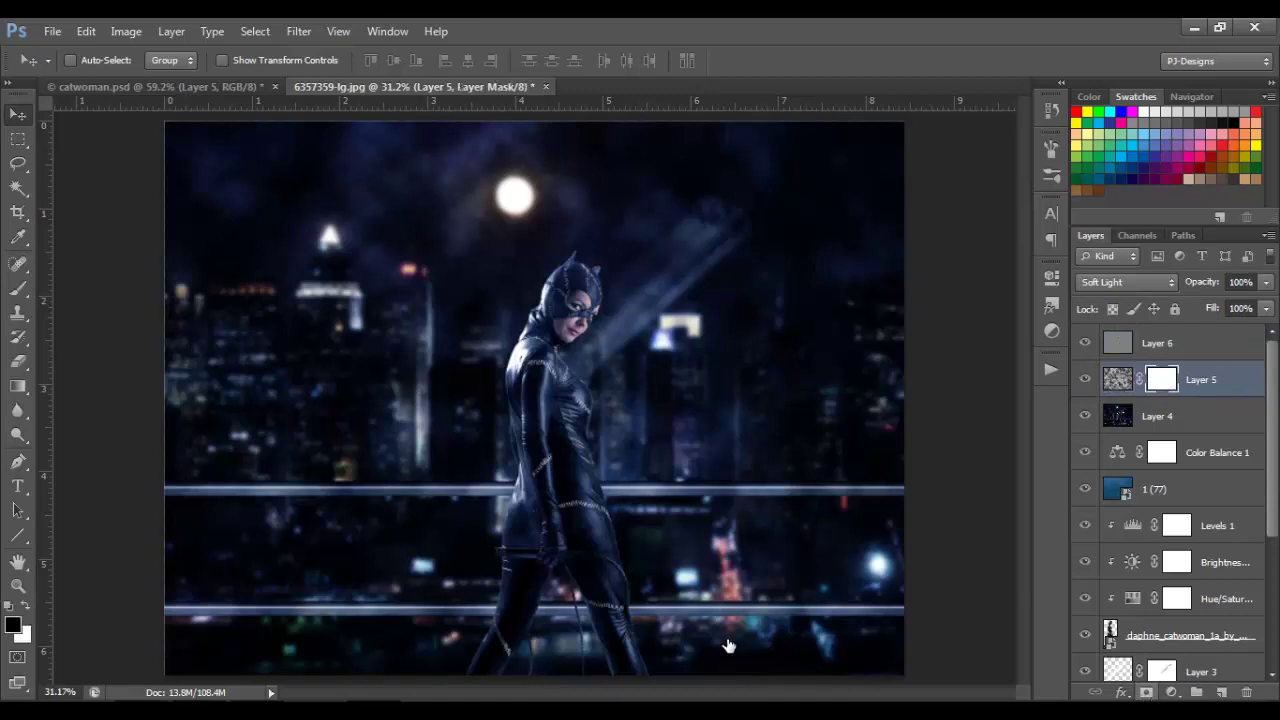
{"action": "left_click", "coordinate": [18, 288]}
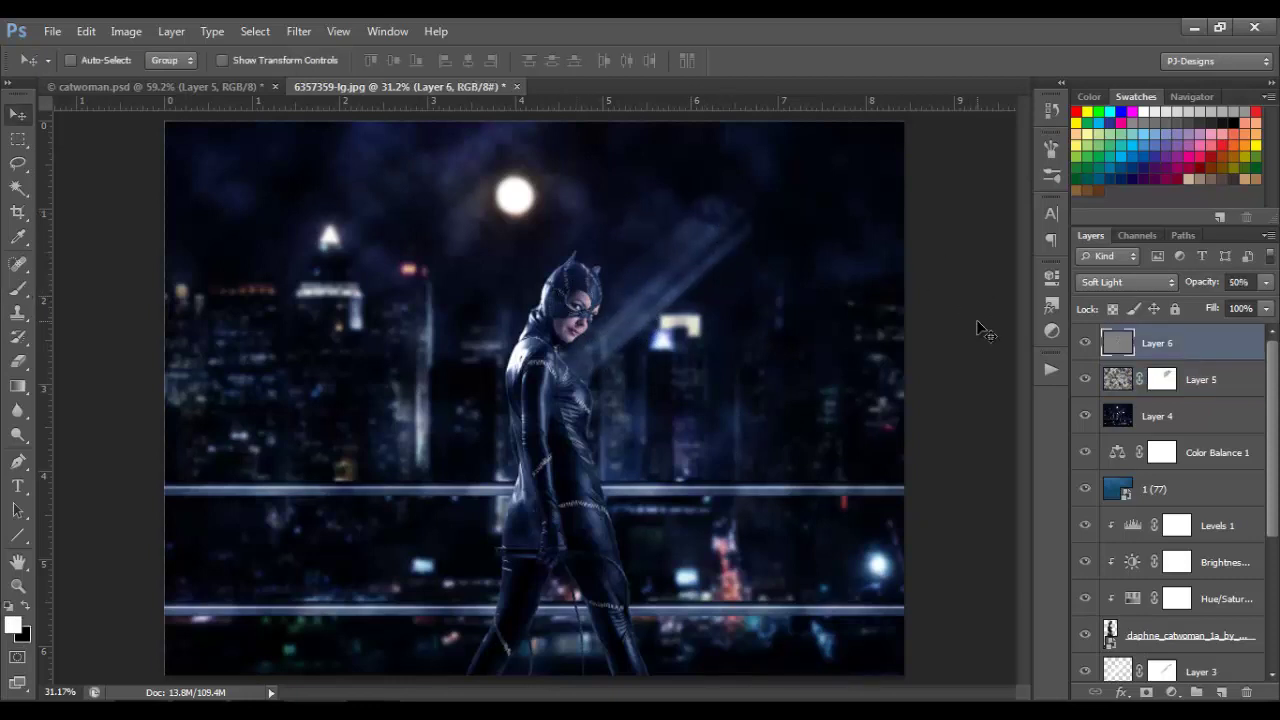
Step: Stamp all visible layers into Layer 7 and launch Nik Software's Color Efex Pro 4 on it
{"action": "key", "text": "ctrl+shift+alt+e"}
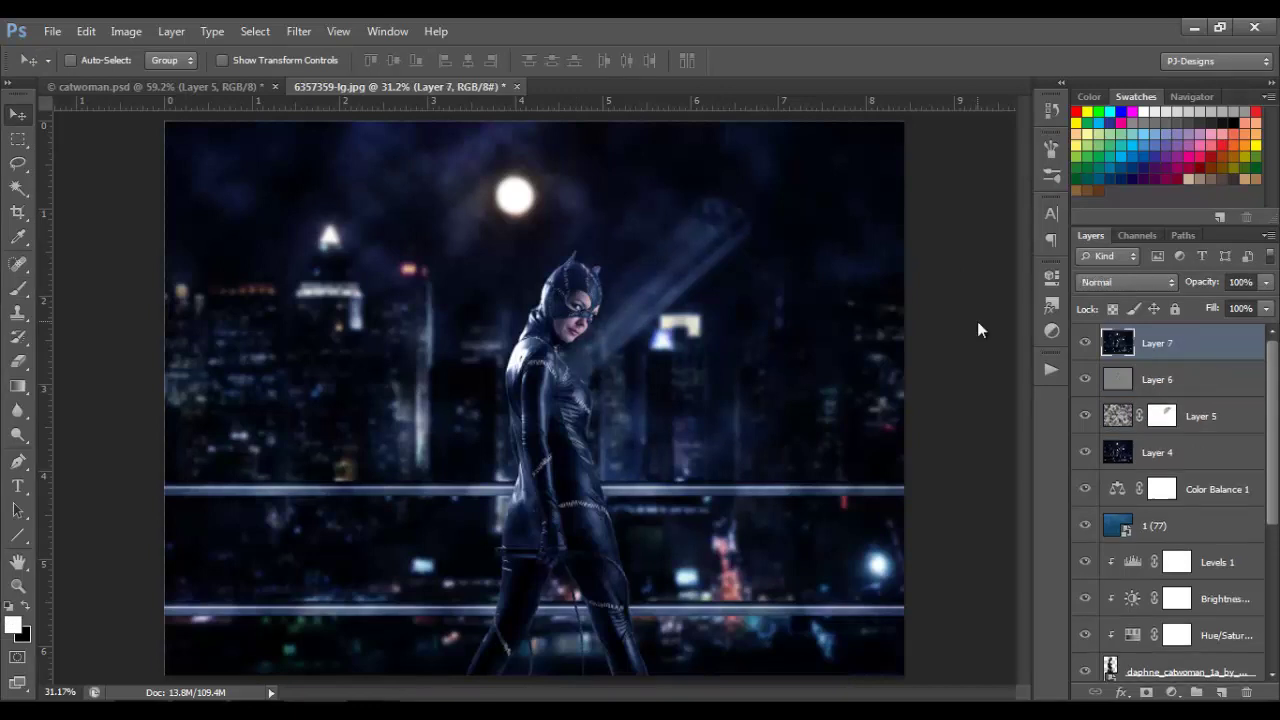
{"action": "left_click", "coordinate": [300, 36]}
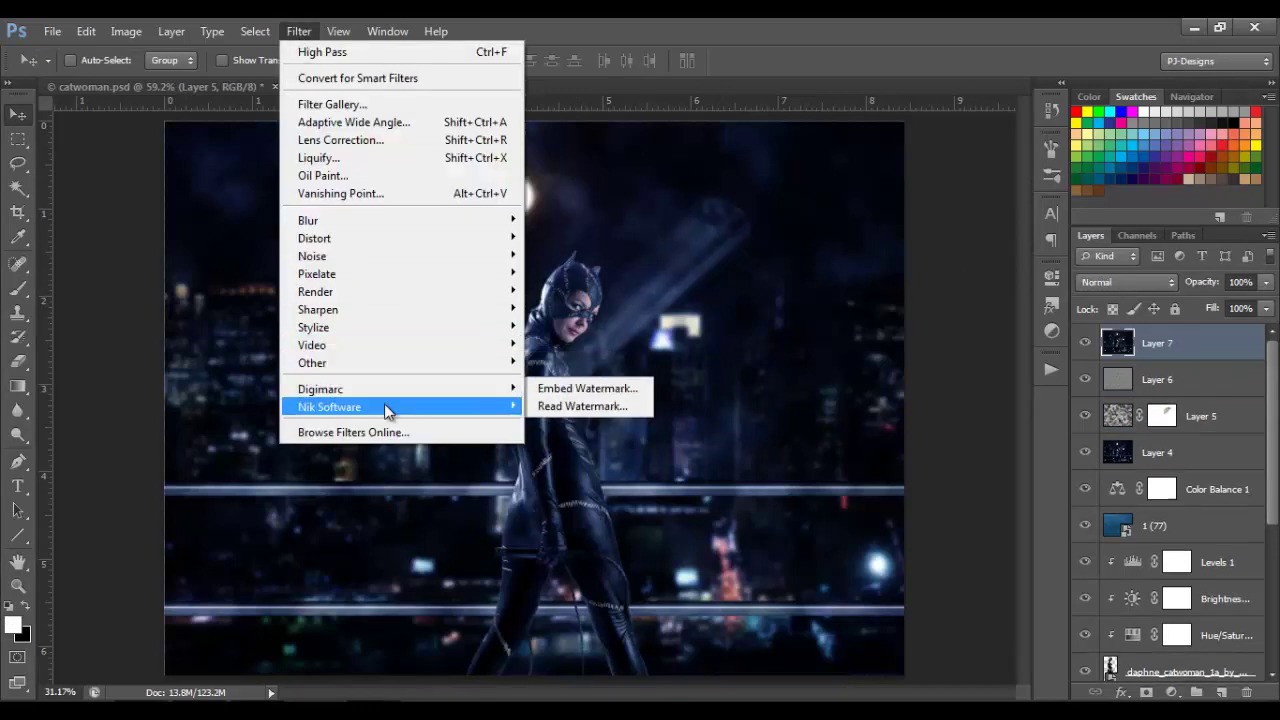
{"action": "mouse_move", "coordinate": [487, 406]}
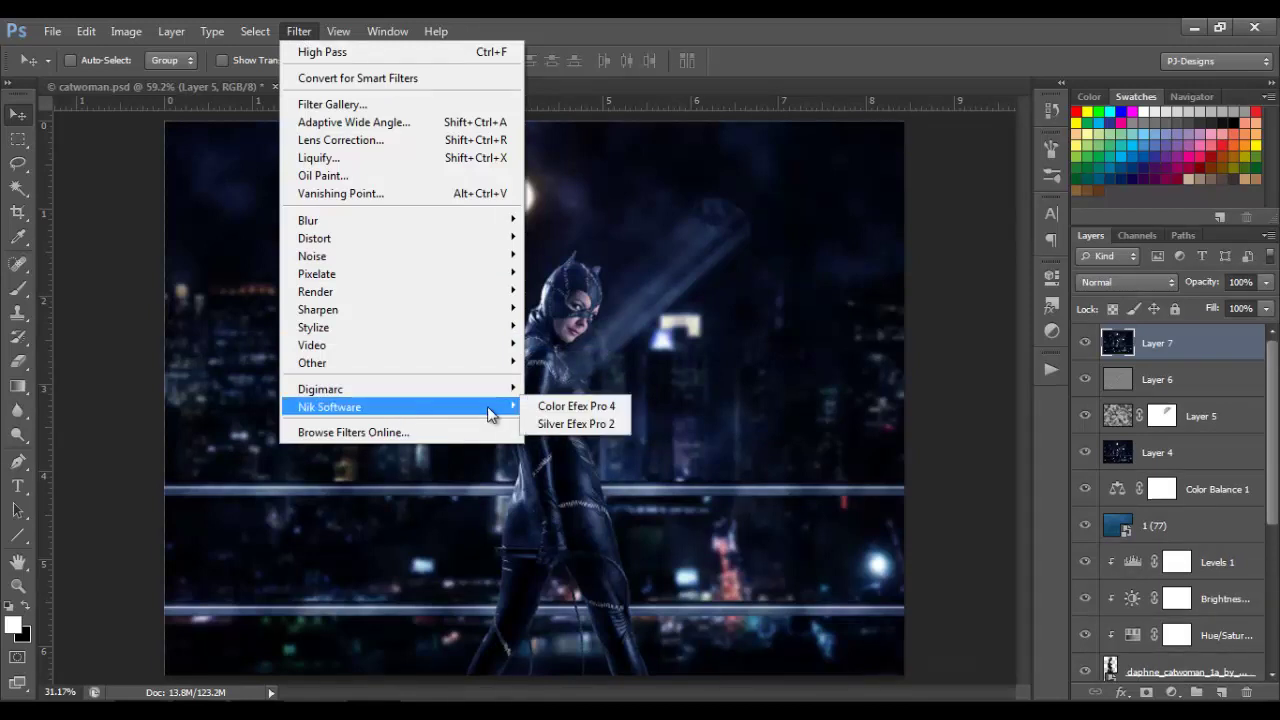
{"action": "left_click", "coordinate": [578, 411]}
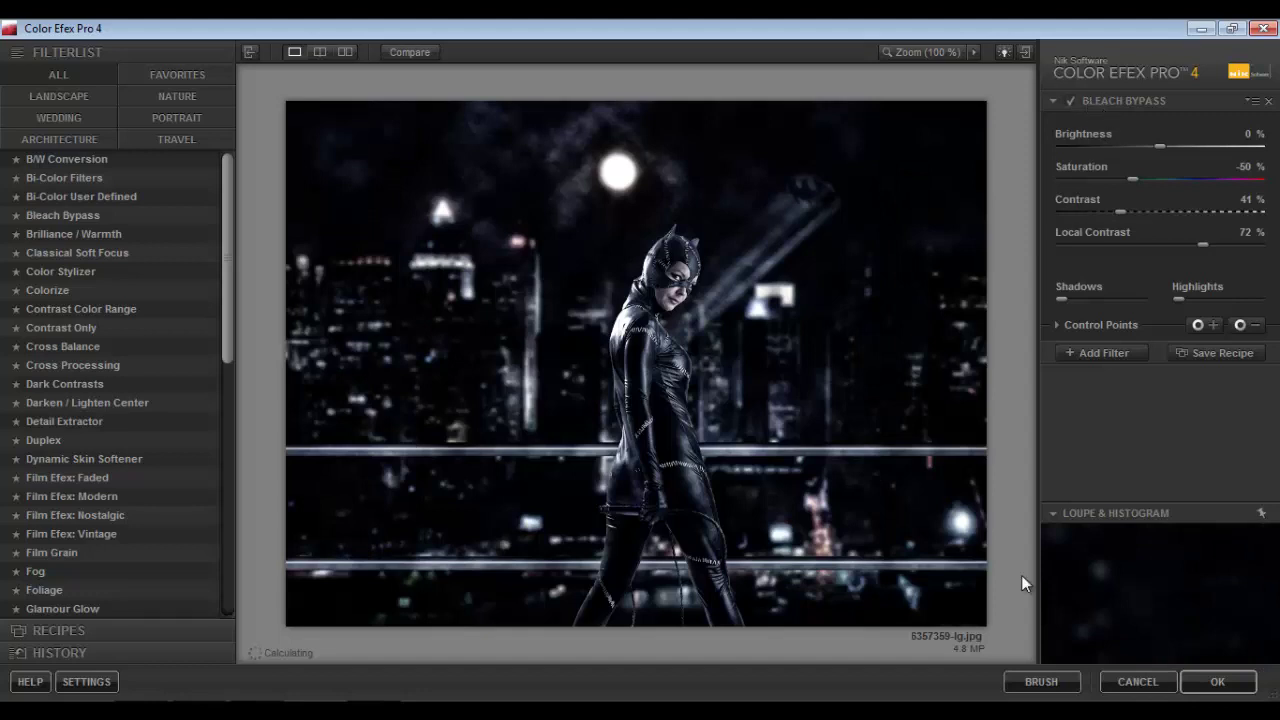
Step: Apply Bleach Bypass (saturation -50%, contrast 41%, local contrast 72%) and return to Photoshop
{"action": "left_click", "coordinate": [1218, 683]}
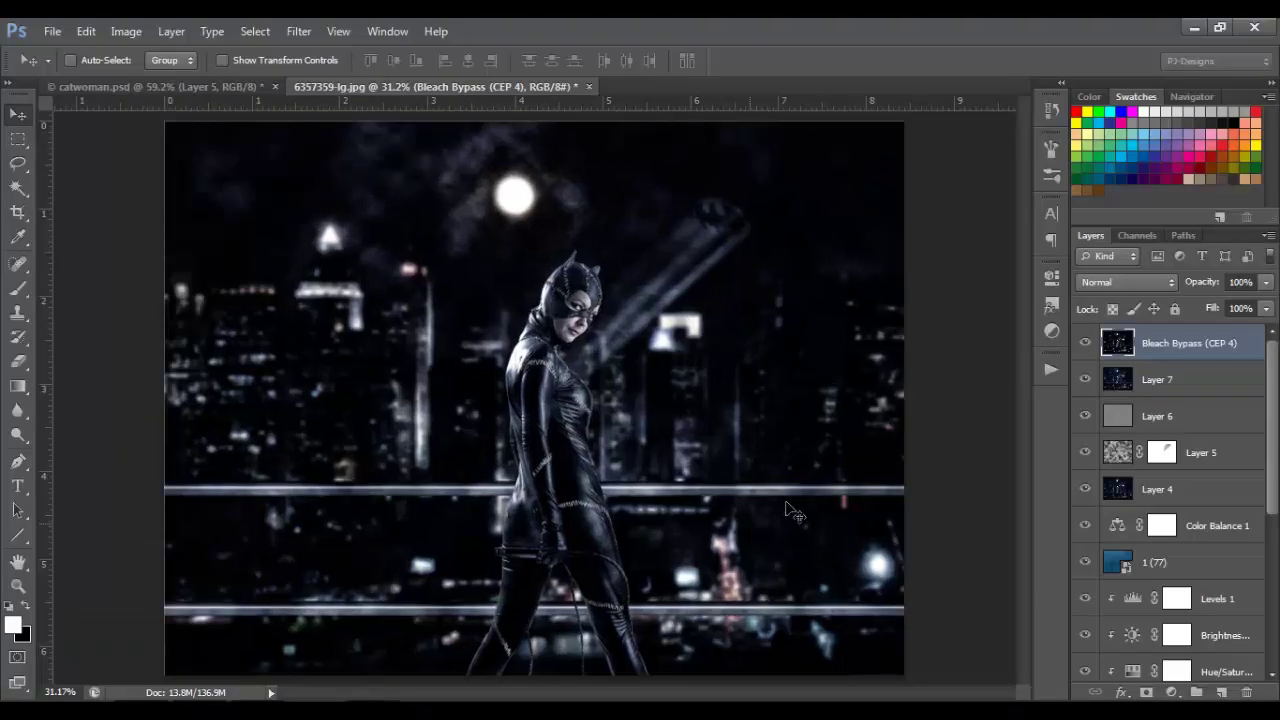
Step: Lower the Bleach Bypass (CEP 4) layer's opacity to 50%
{"action": "left_click", "coordinate": [1267, 289]}
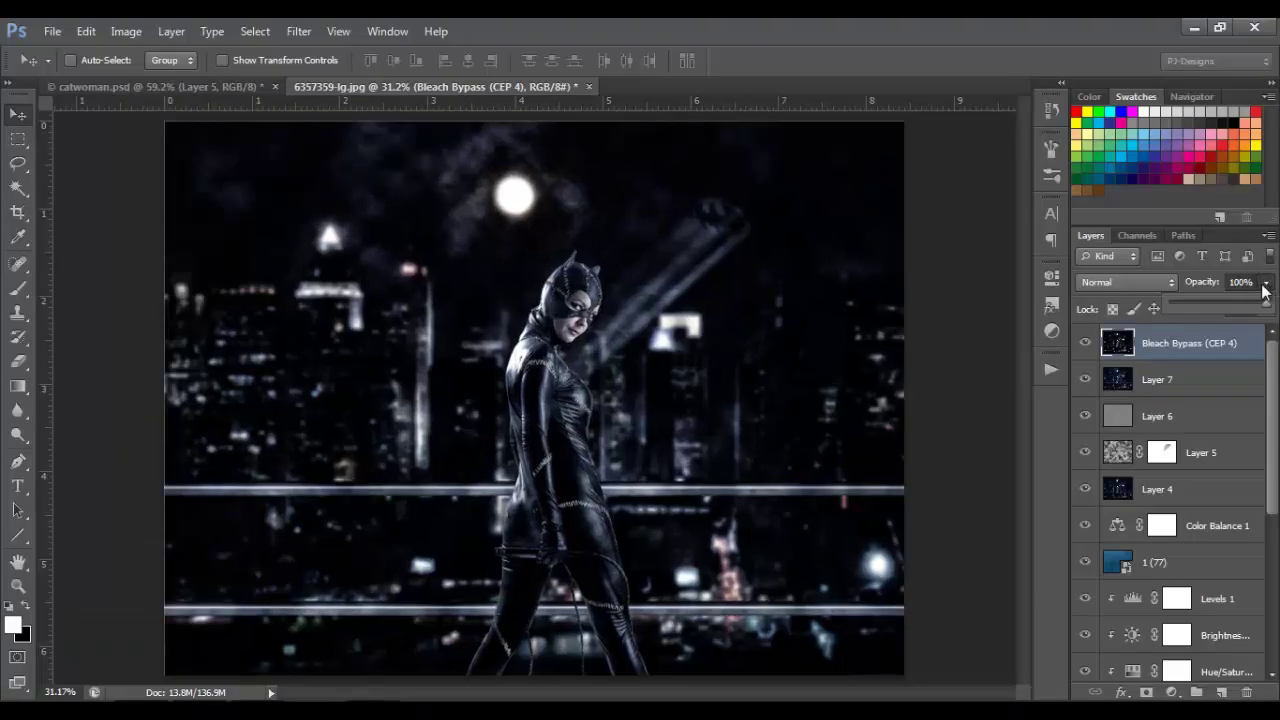
{"action": "left_click_drag", "start_coordinate": [1265, 303], "coordinate": [1219, 303]}
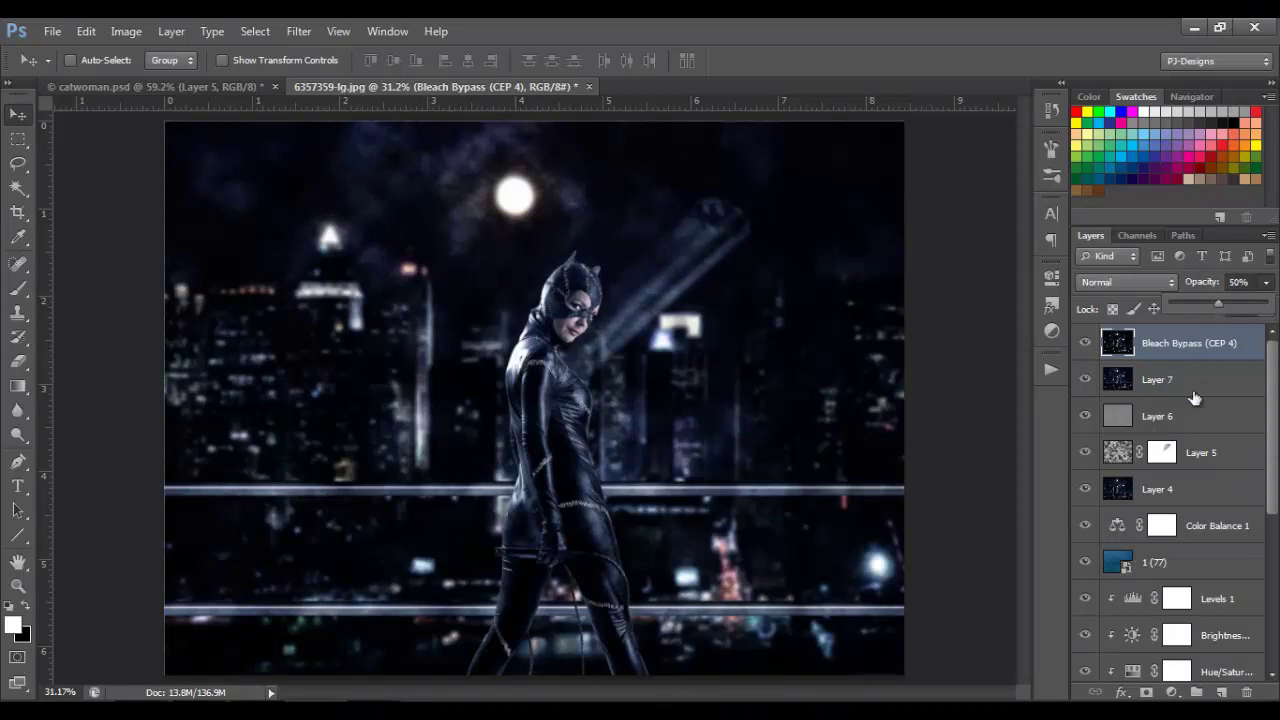
{"action": "left_click", "coordinate": [1002, 400]}
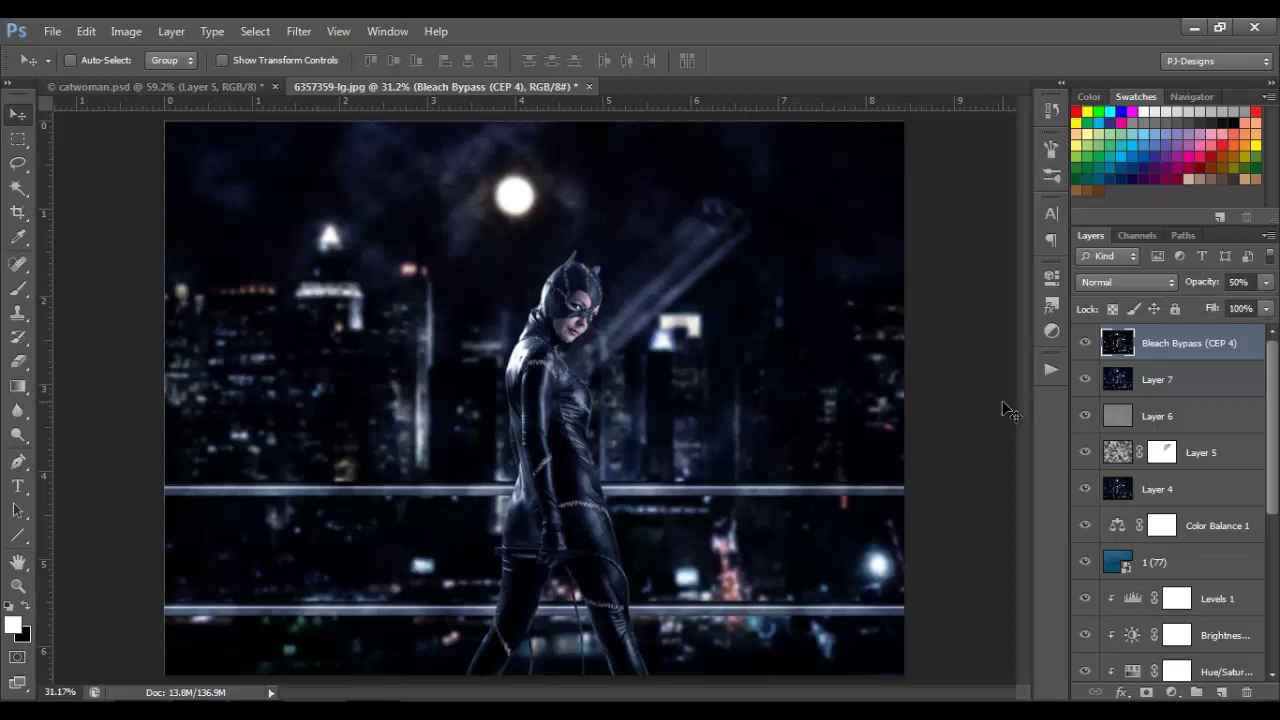
Step: Add a Levels adjustment layer with input black point 2 and white point 236
{"action": "left_click", "coordinate": [1172, 692]}
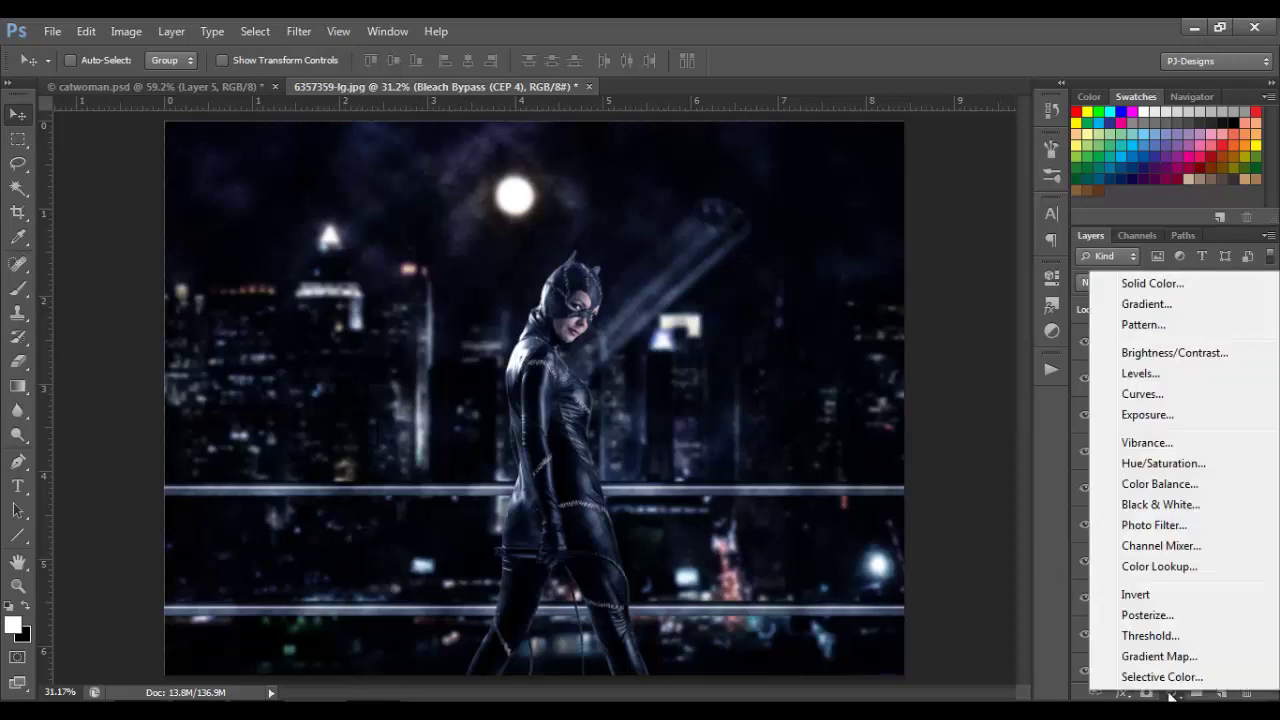
{"action": "left_click", "coordinate": [1152, 373]}
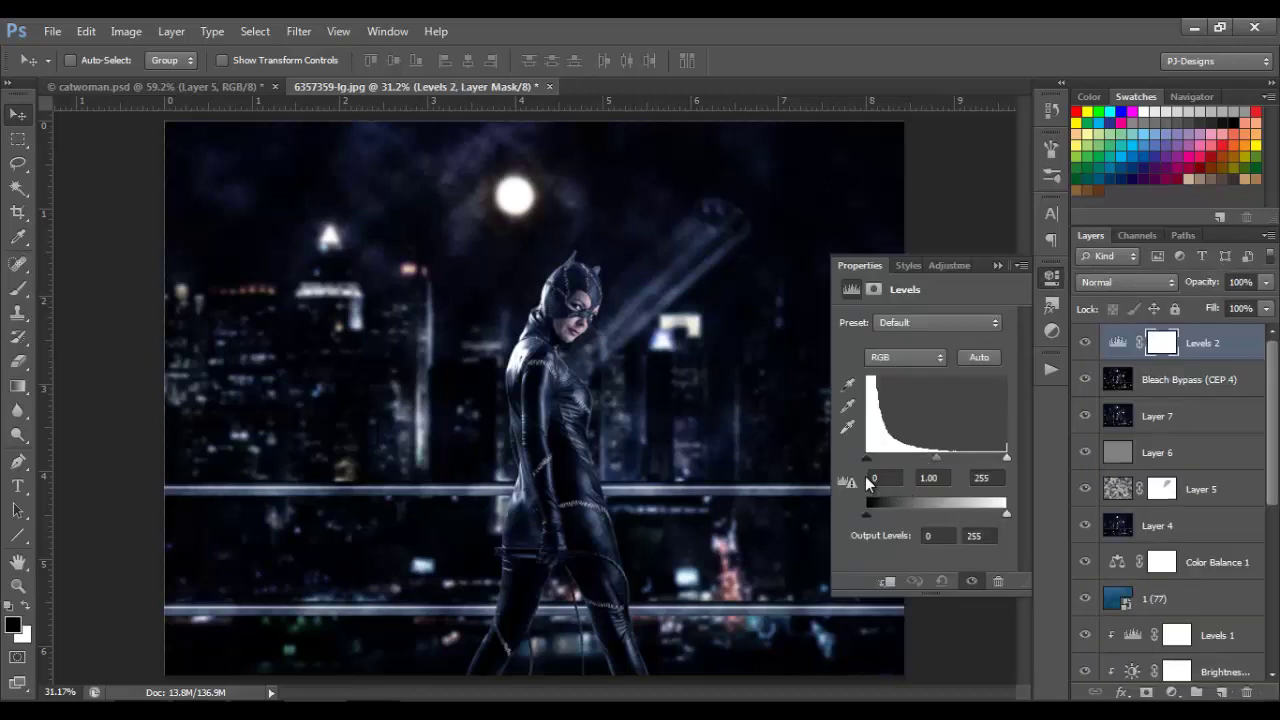
{"action": "key", "text": "Up"}
{"action": "type", "text": "2"}
{"action": "left_click", "coordinate": [979, 479]}
{"action": "type", "text": "236"}
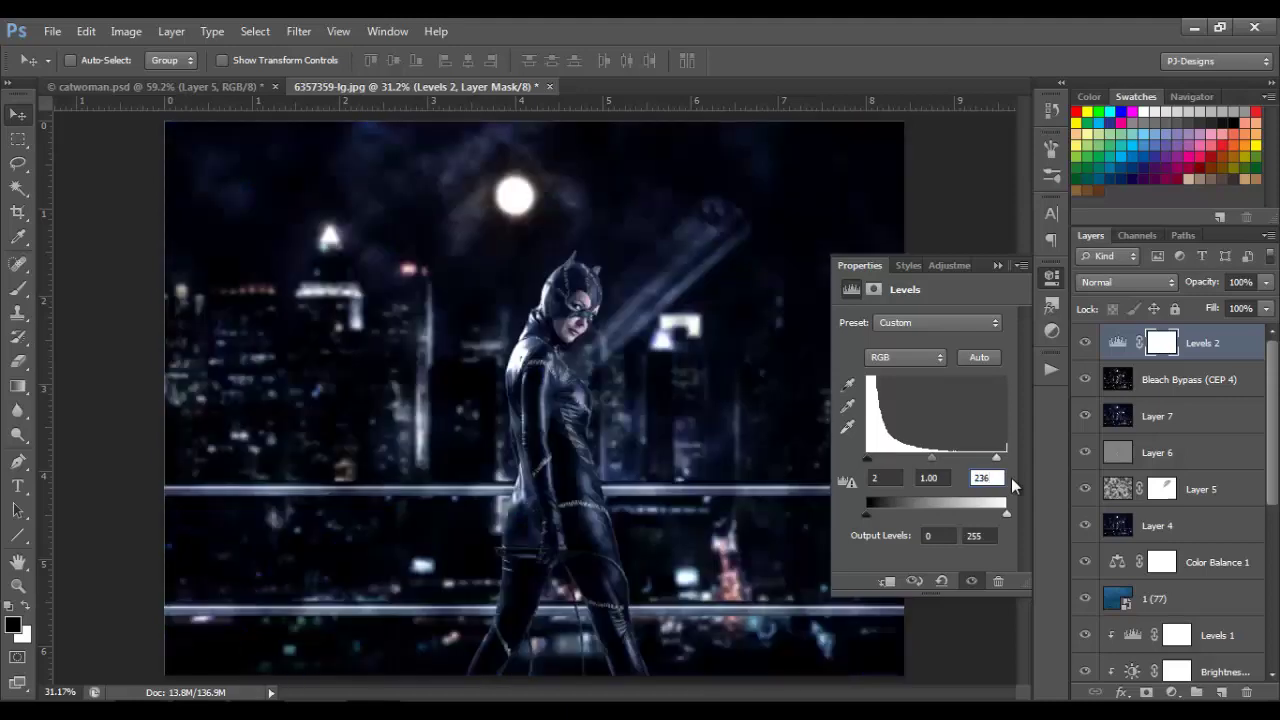
{"action": "left_click", "coordinate": [1051, 277]}
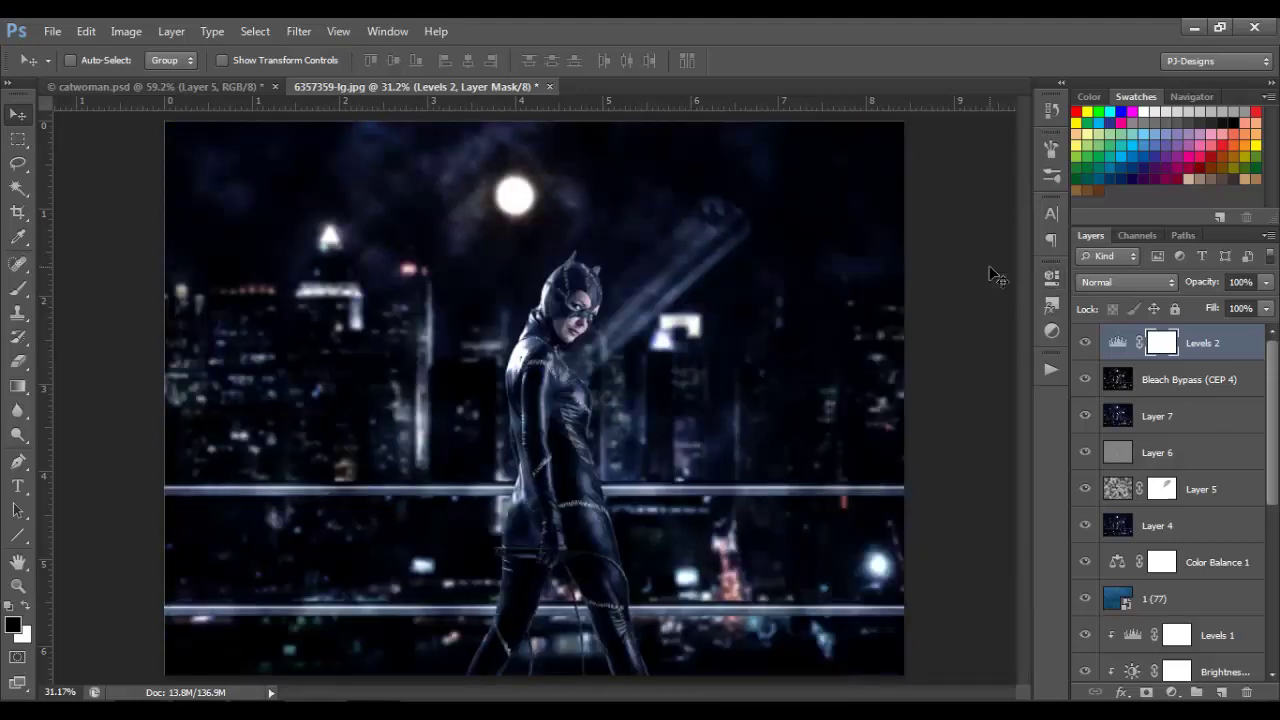